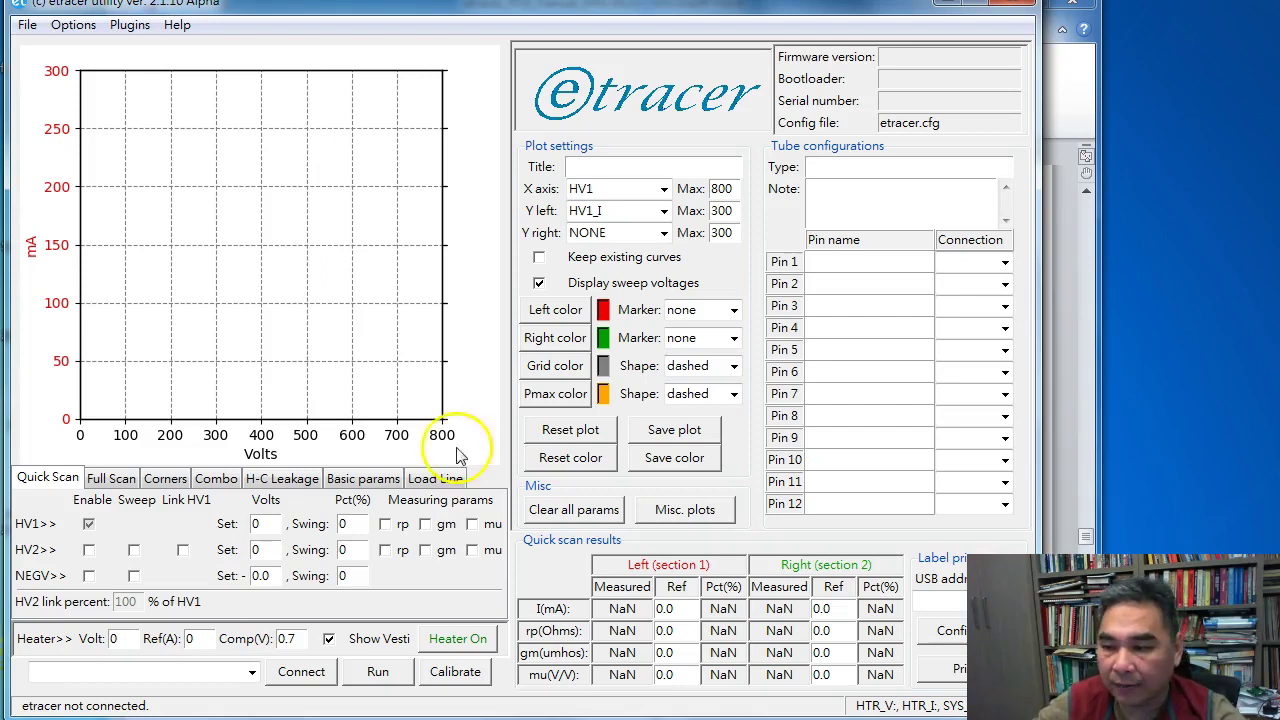
Examine the Figure 15 wiring diagram for testing a 300B in etracer_PCB_manual_ENG.docx in Word, and return to the etracer utility
left_click(1067, 325)
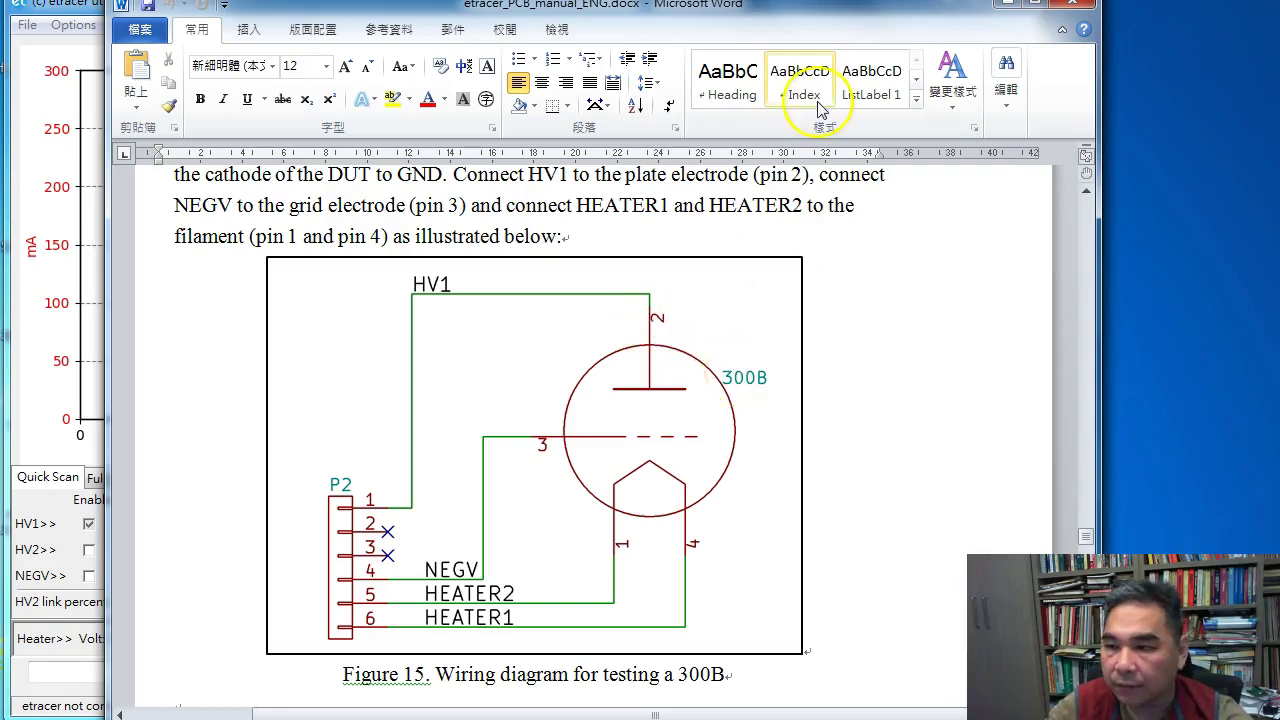
left_click(60, 8)
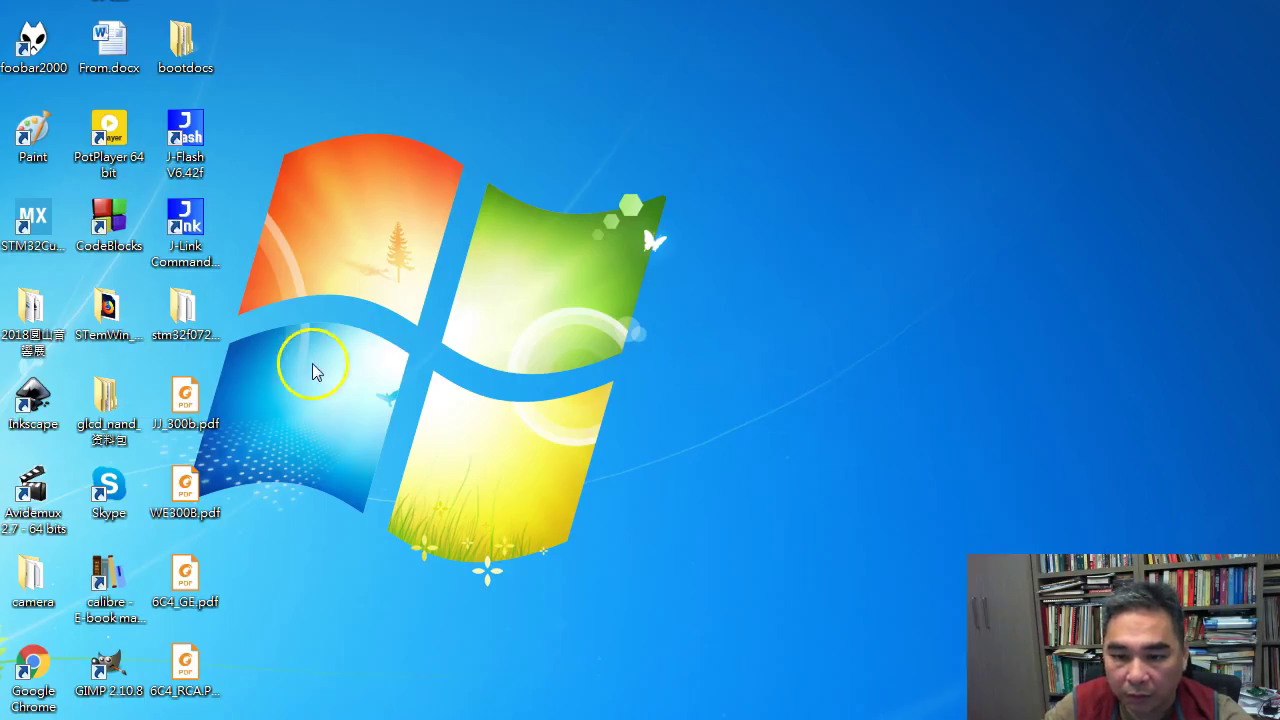
Open the WE300B.pdf datasheet from the desktop and examine the 300B's general characteristics, maximum ratings and plate curves
double_click(190, 498)
scroll(796, 306, "down", 10)
scroll(801, 311, "up", 15)
scroll(810, 313, "up", 5)
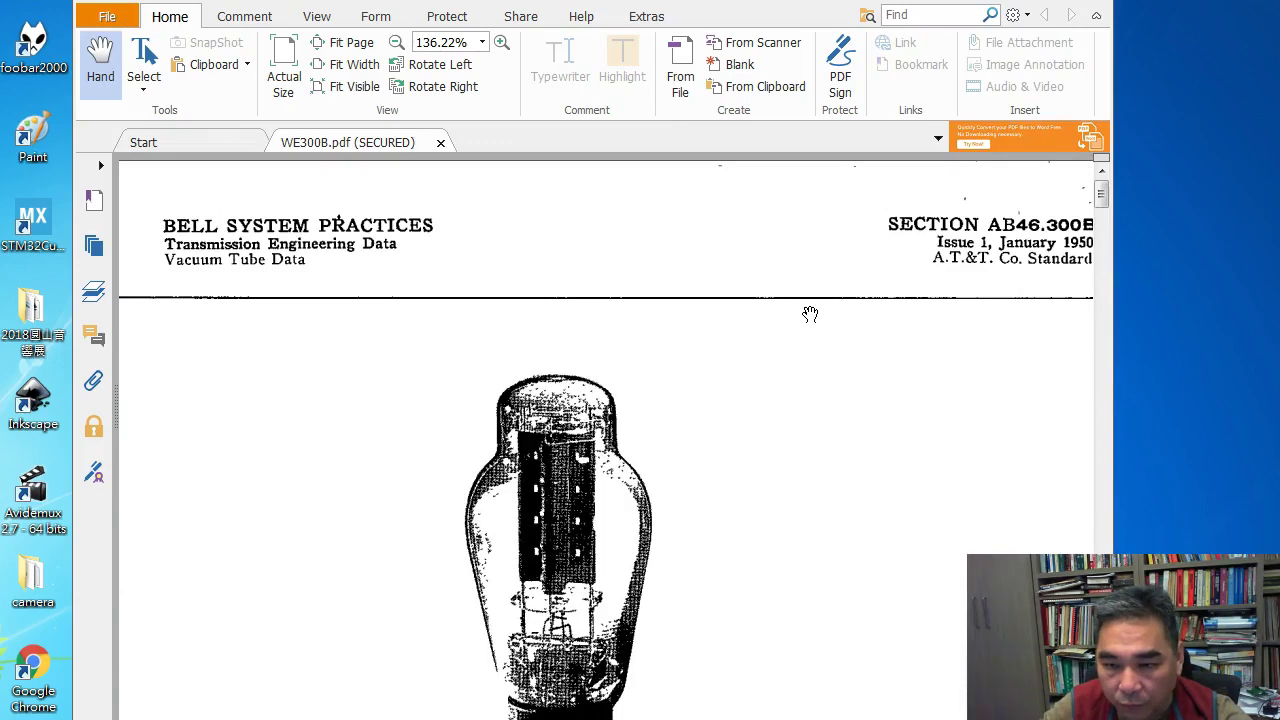
scroll(785, 305, "down", 3)
scroll(782, 308, "down", 15)
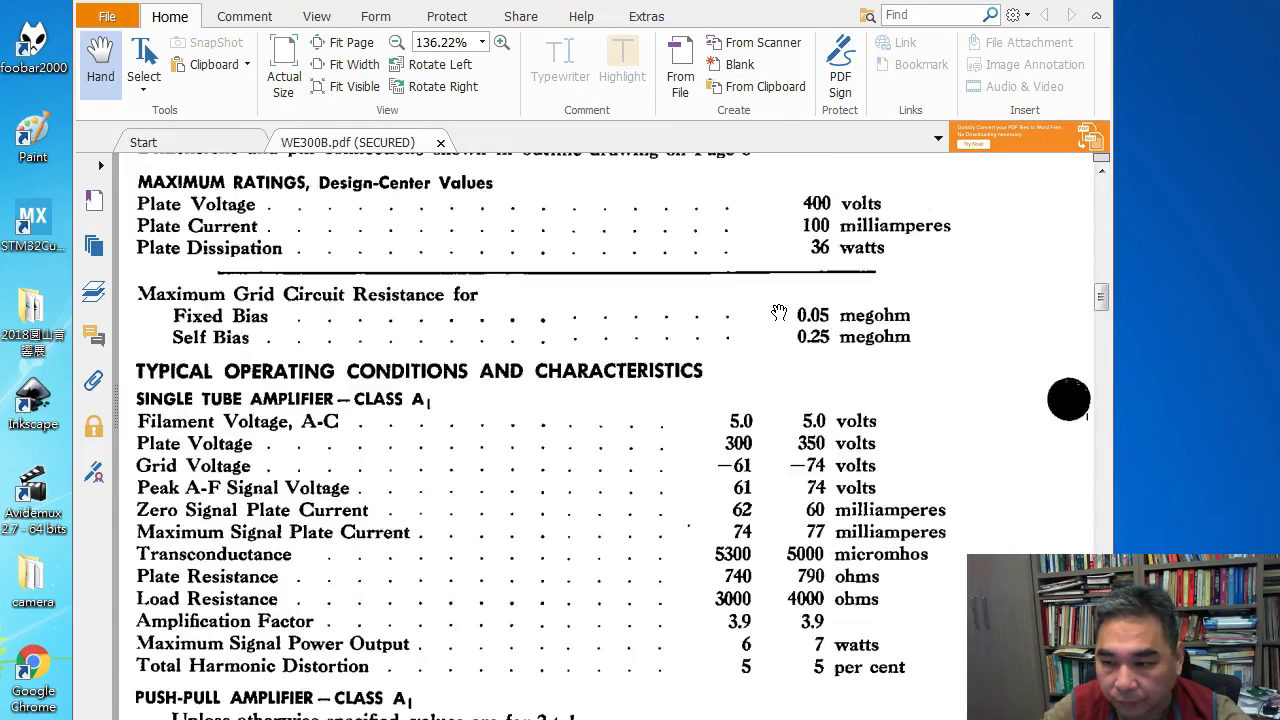
scroll(779, 313, "up", 6)
scroll(779, 313, "down", 1, "ctrl")
scroll(797, 322, "up", 15)
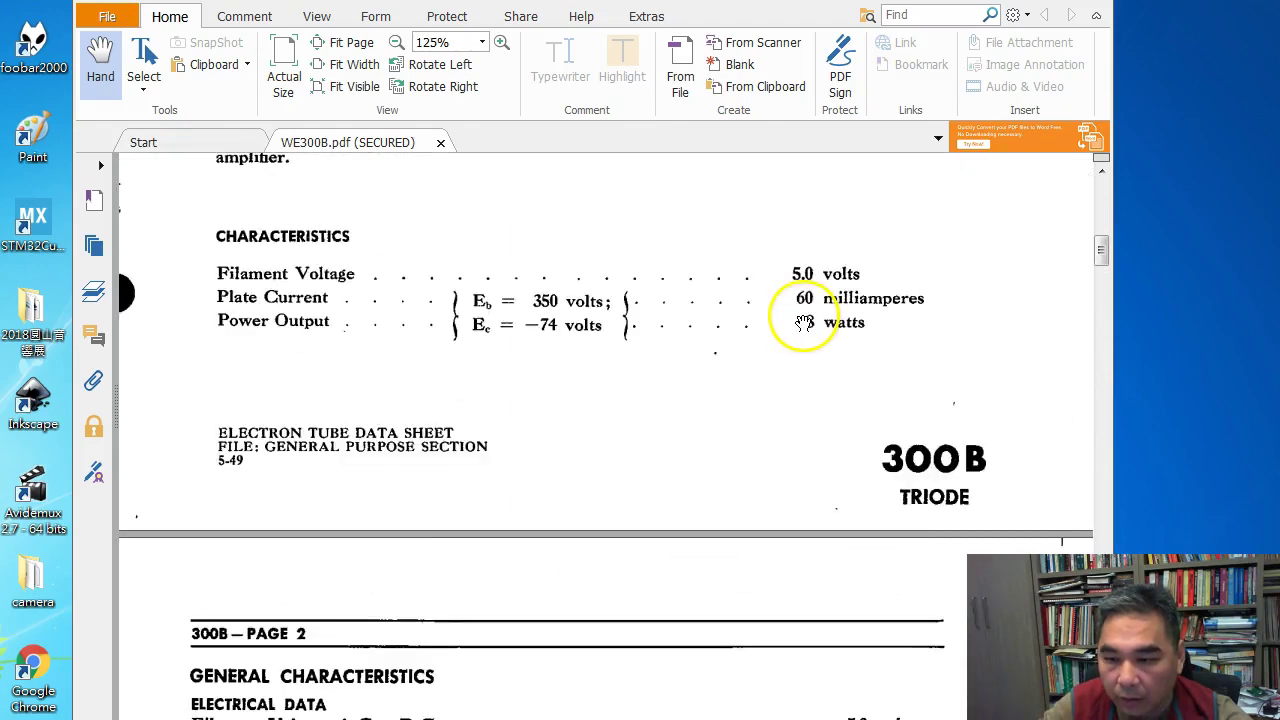
scroll(806, 322, "down", 20)
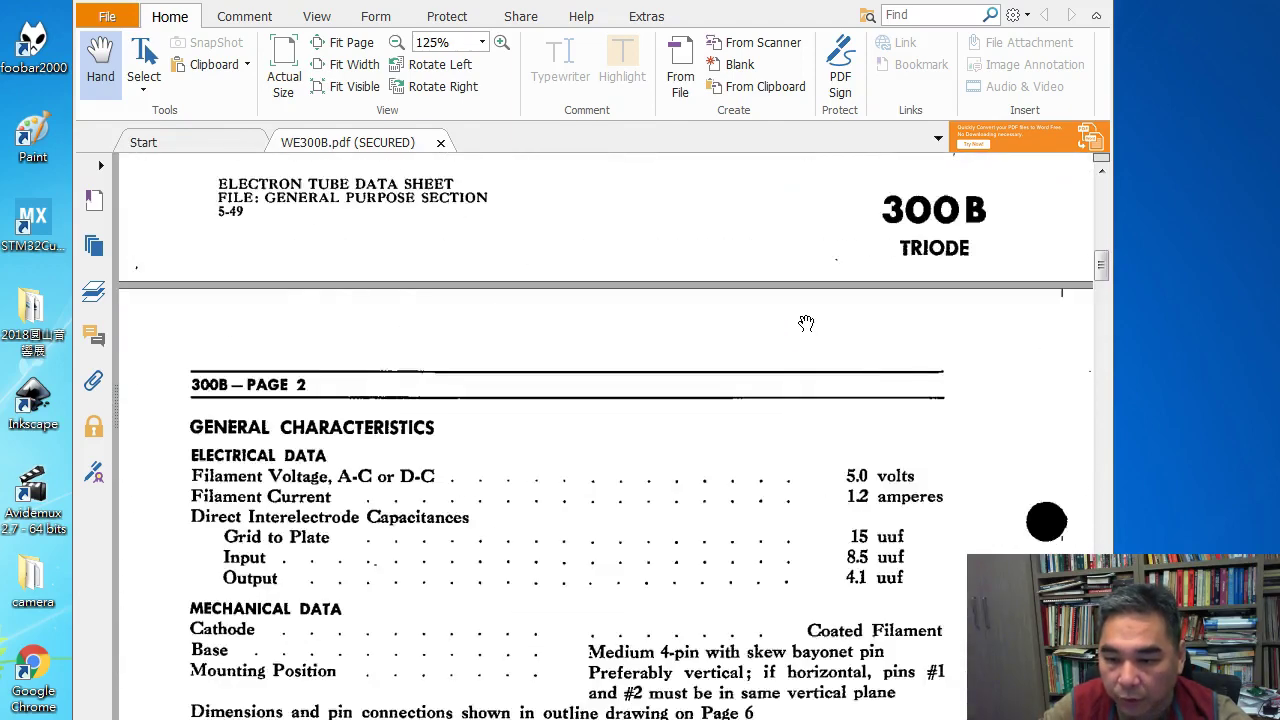
scroll(806, 322, "down", 16)
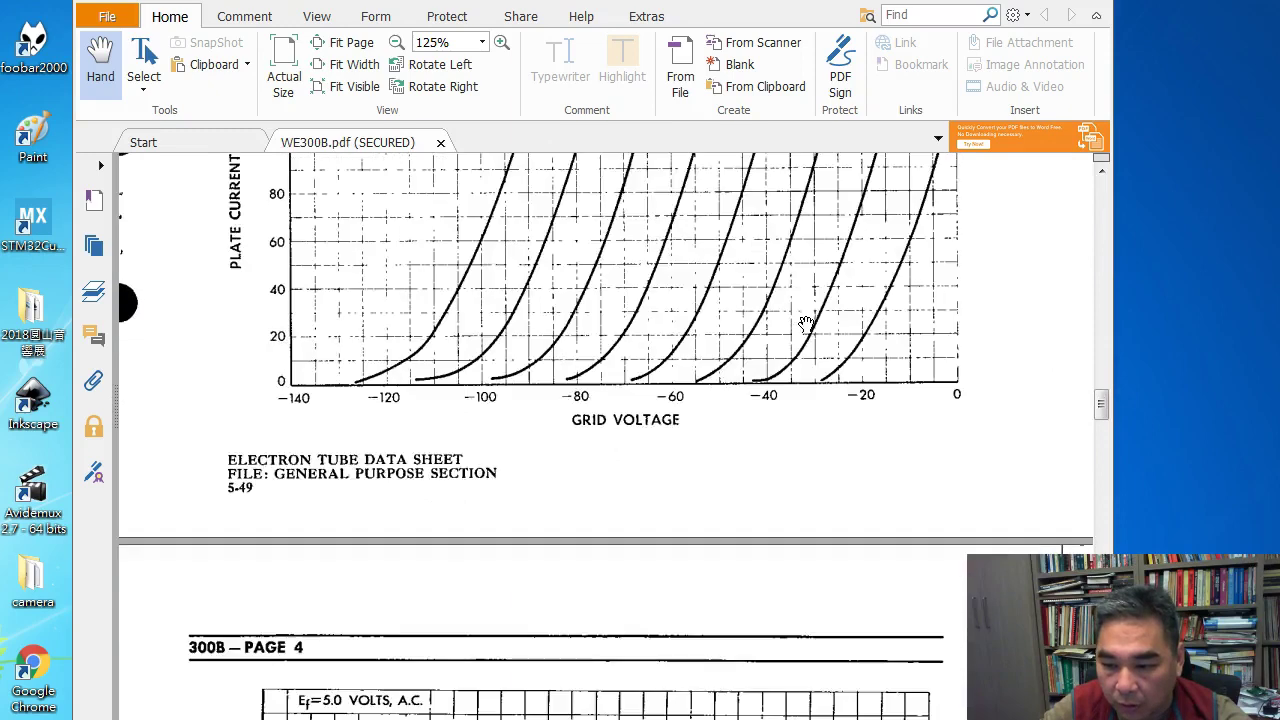
scroll(802, 331, "up", 14)
scroll(802, 331, "up", 15)
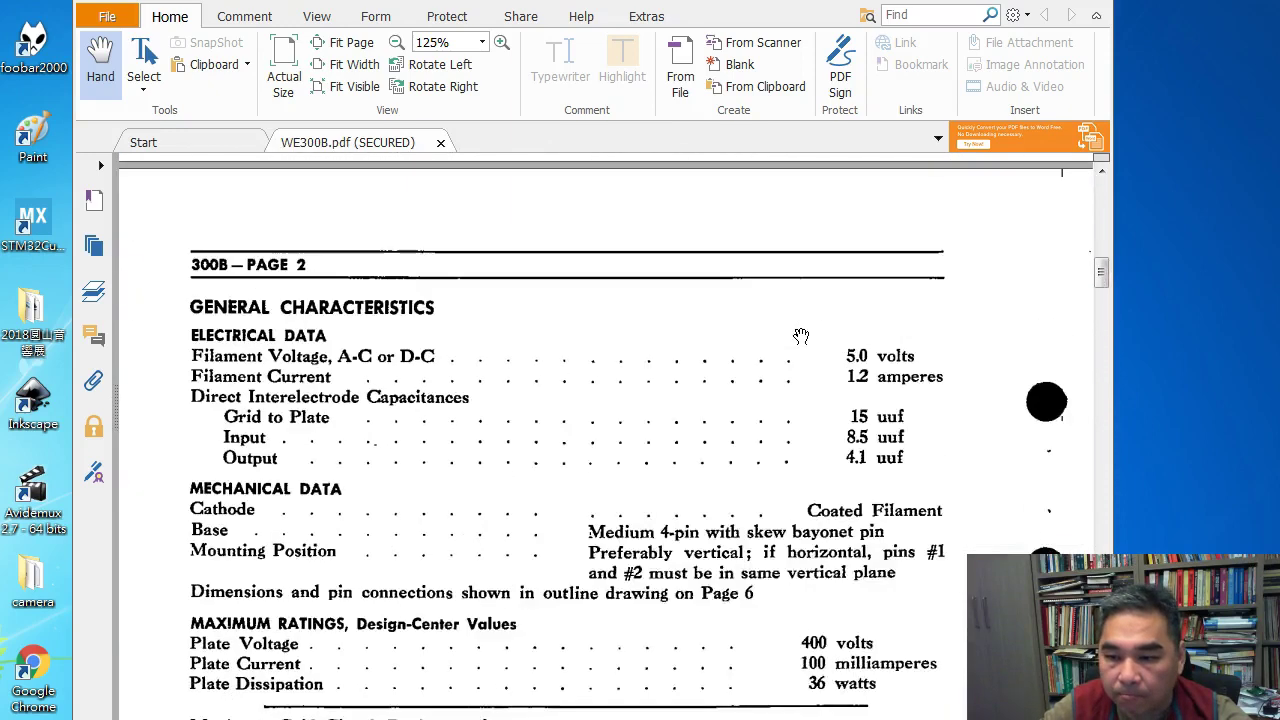
scroll(801, 336, "up", 10)
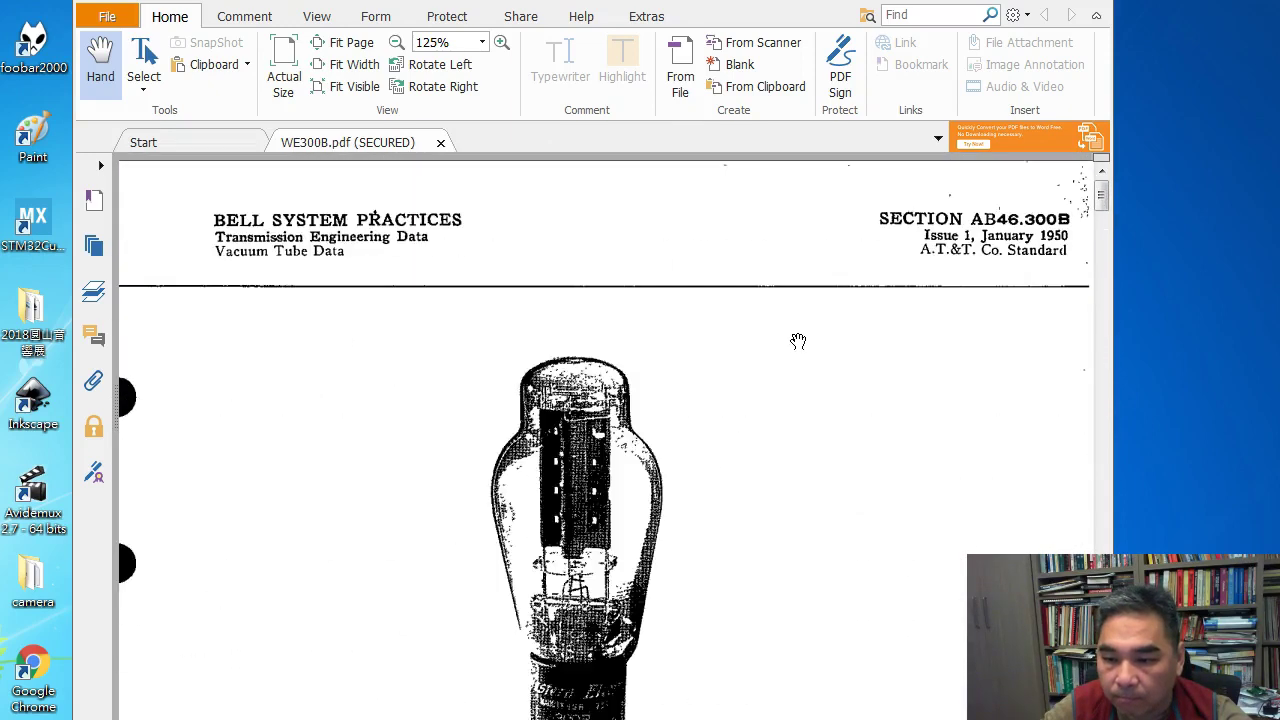
Find the 300B's base pin connection drawing in the datasheet and enlarge it to 150% to read the pinout
scroll(800, 340, "down", 12)
scroll(800, 342, "down", 12)
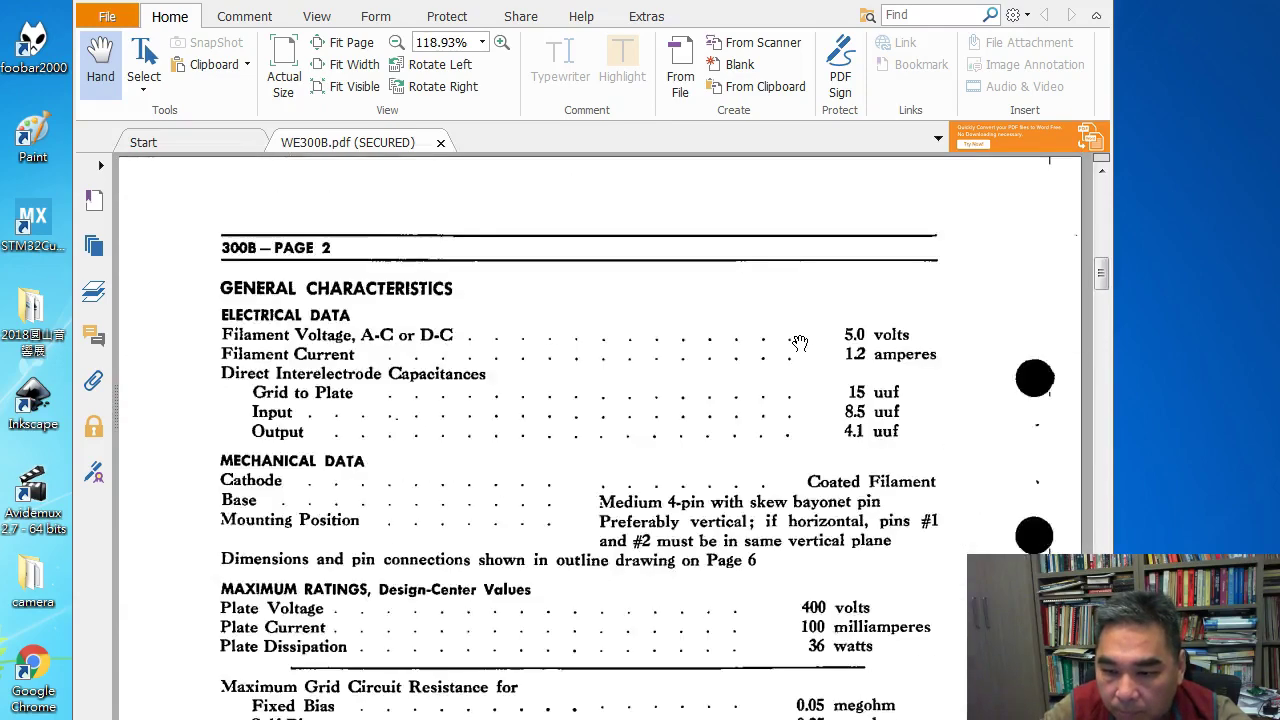
scroll(798, 343, "up", 4)
scroll(798, 345, "down", 14)
scroll(798, 345, "down", 20)
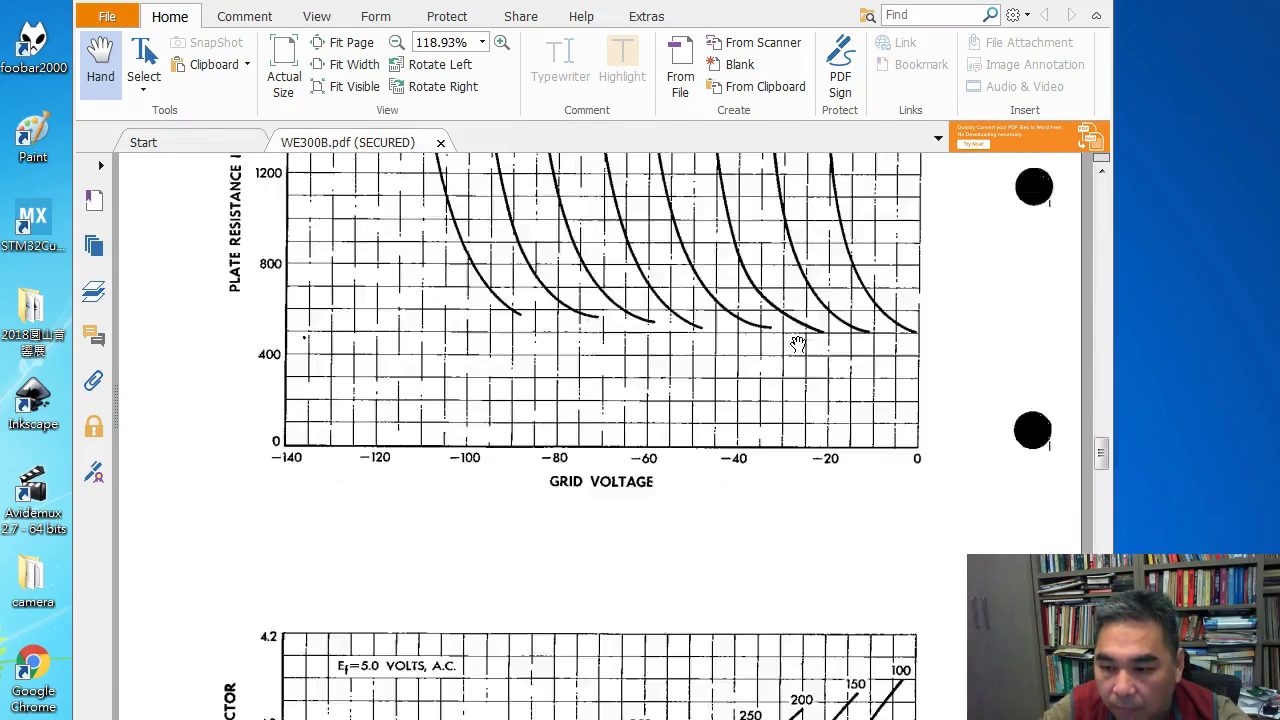
scroll(798, 345, "down", 10)
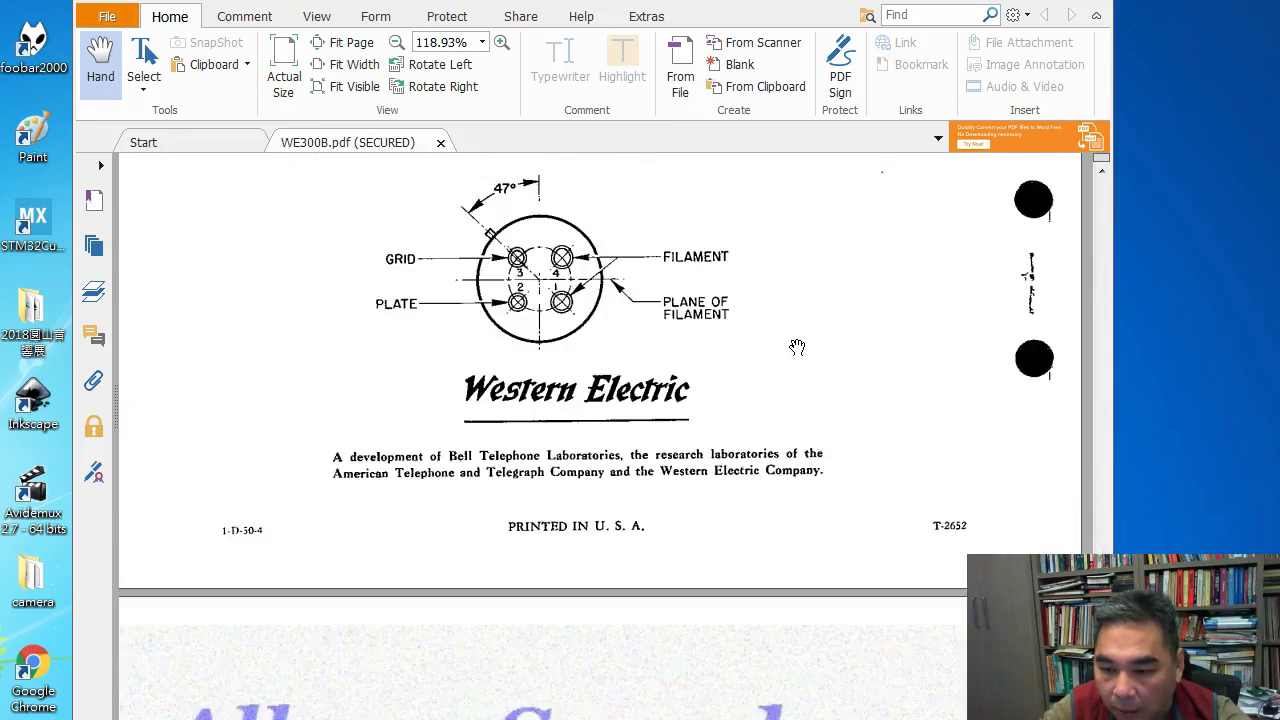
left_click(820, 400)
scroll(683, 335, "up", 2, "ctrl")
scroll(713, 300, "up", 1)
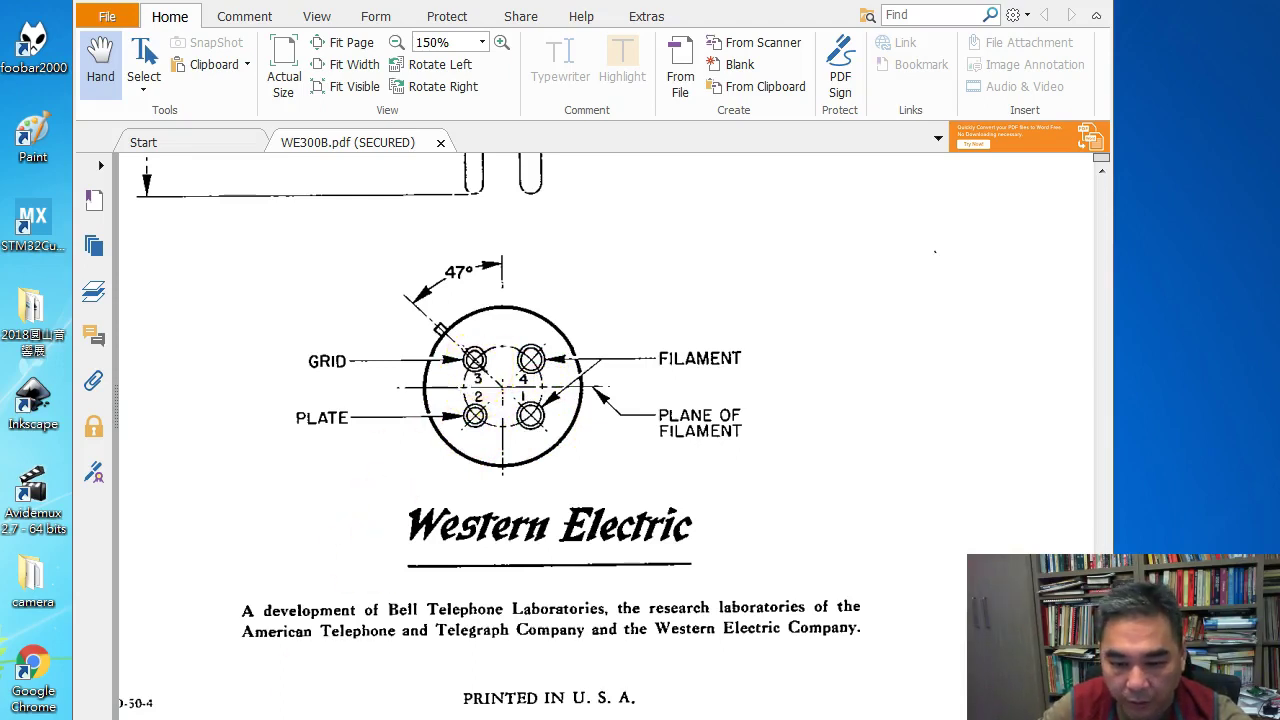
Switch to the etracer utility and name tube pins 1 to 4 HEATER1, PLATE, GRID and HEATER2
key("alt+Tab")
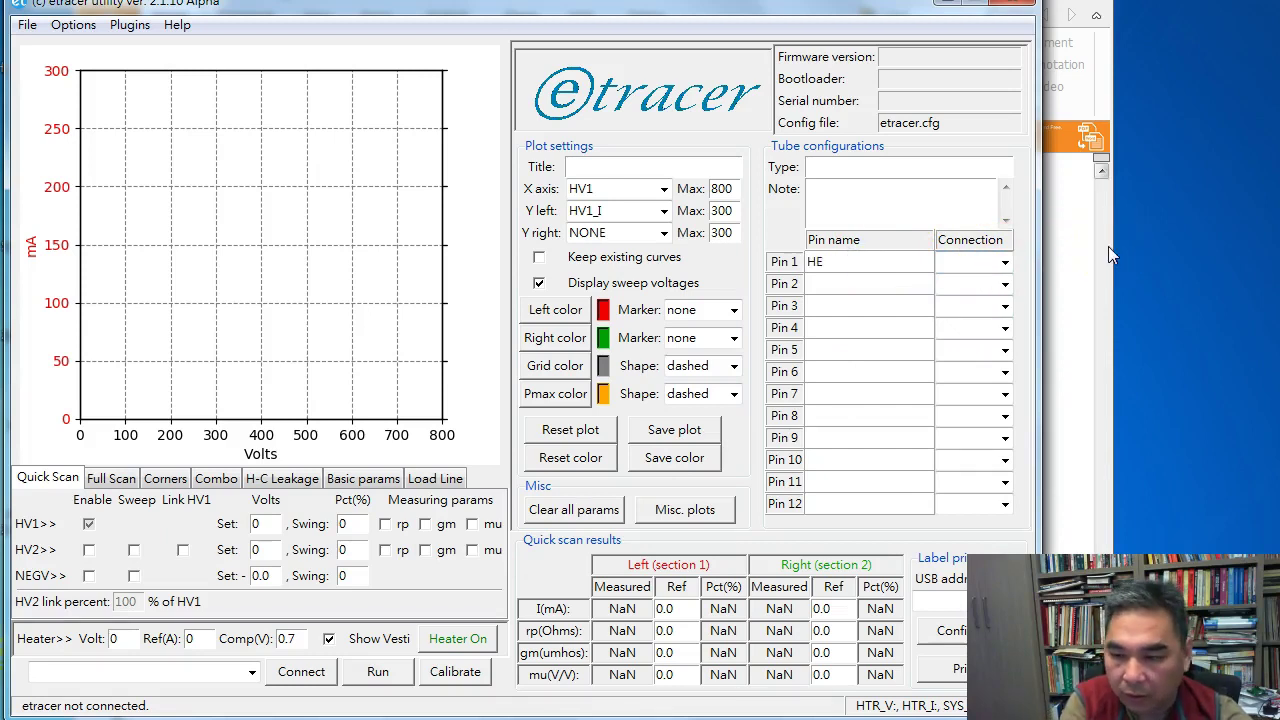
type("1")
left_click(803, 295)
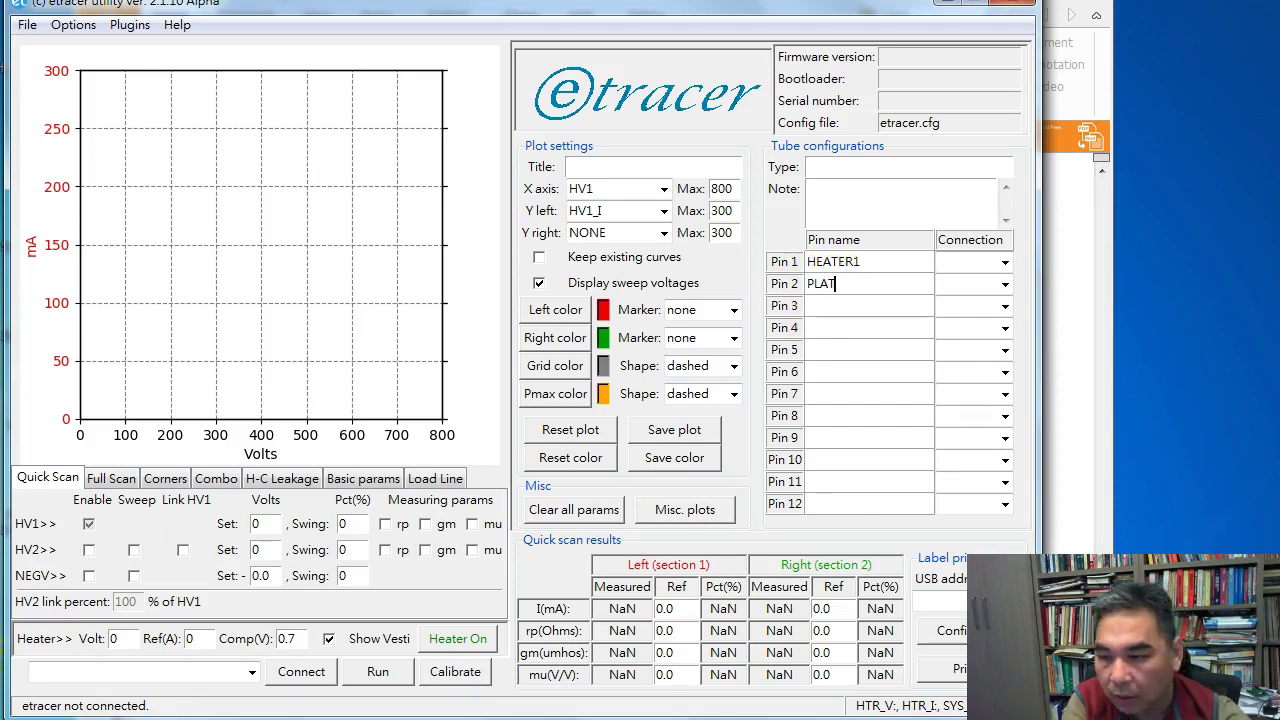
left_click(866, 309)
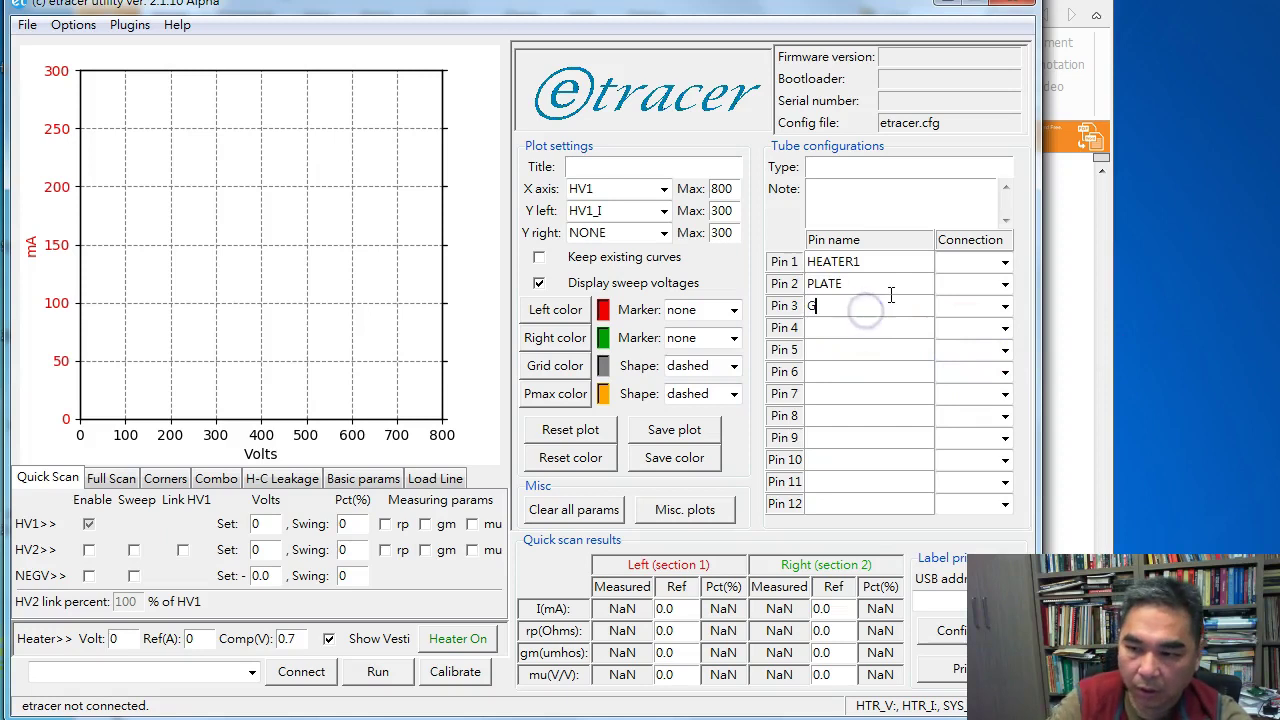
left_click(829, 332)
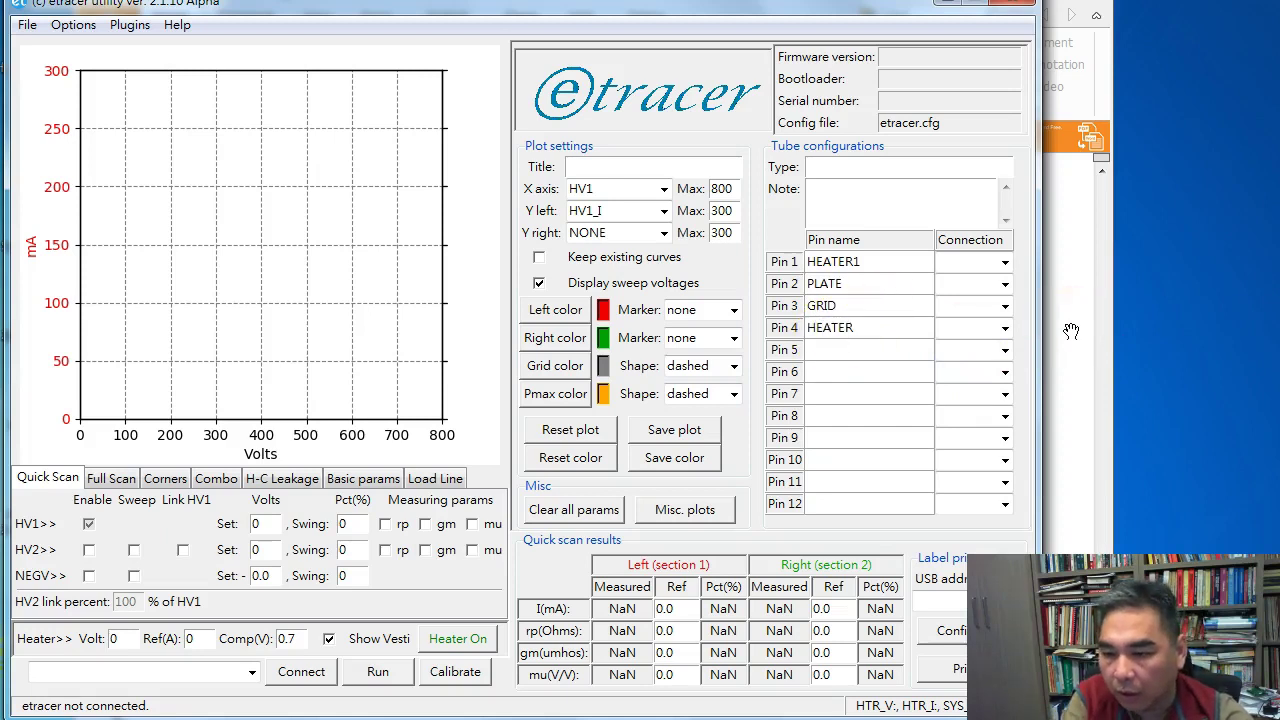
Assign pin 1's connection to HEATER1 and pin 4's connection to HEATER2
left_click(966, 264)
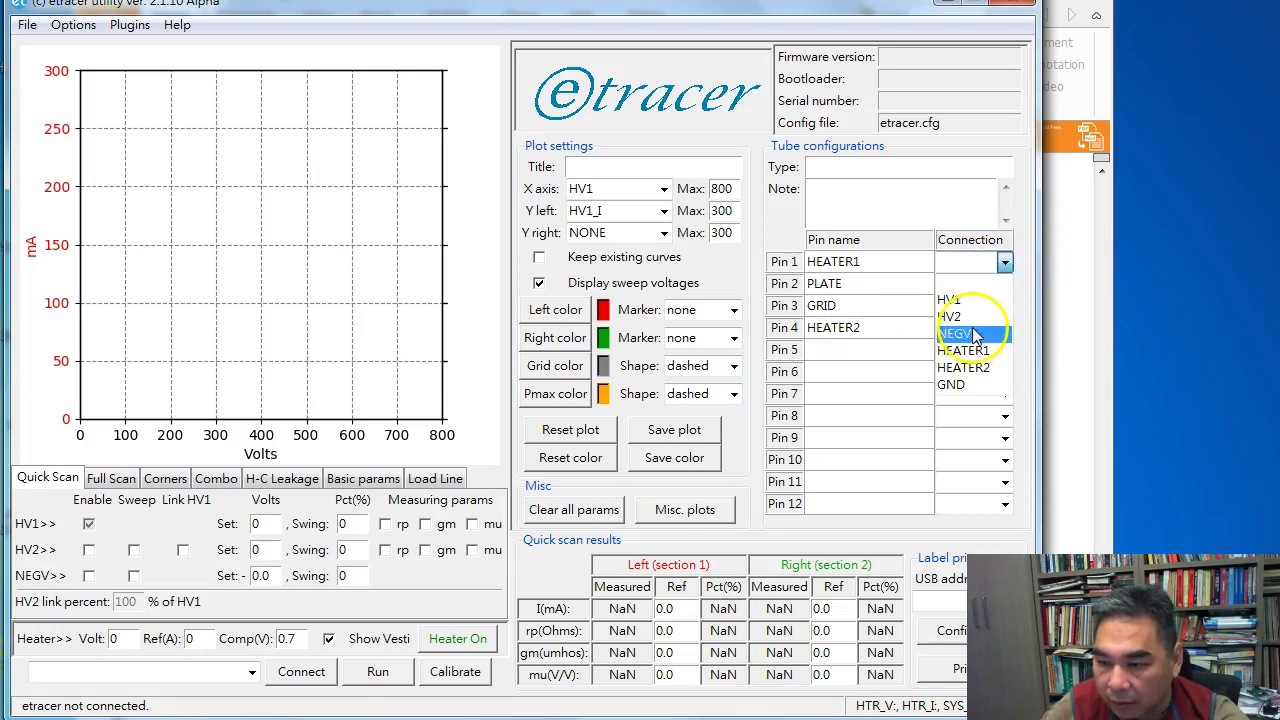
left_click(966, 350)
left_click(976, 329)
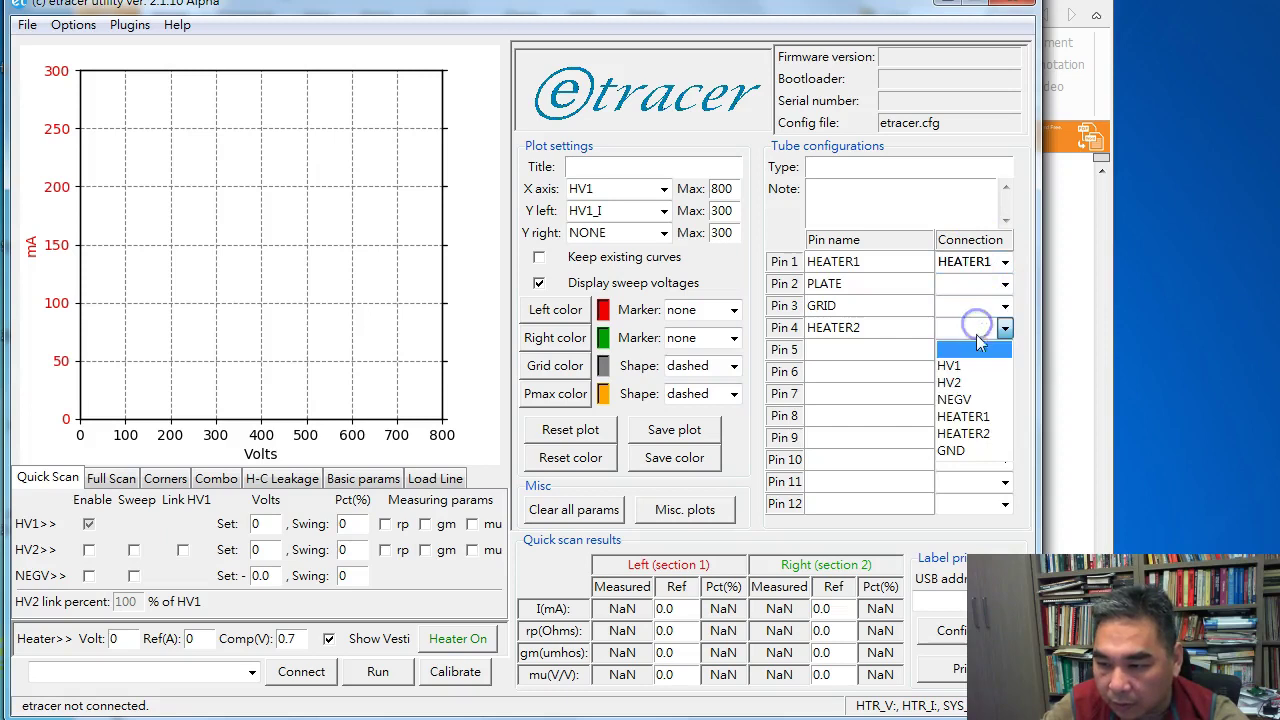
left_click(990, 433)
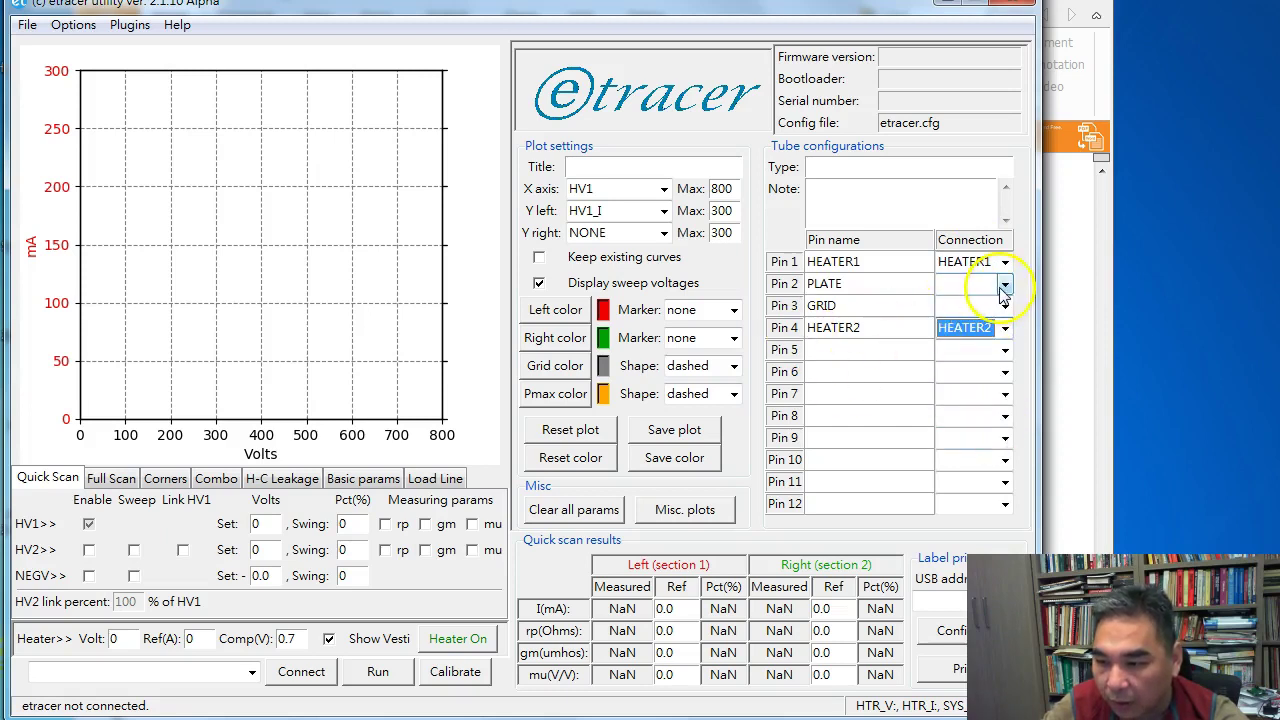
Assign the plate pin's connection to HV1 and the grid pin's connection to NEGV
left_click(1003, 287)
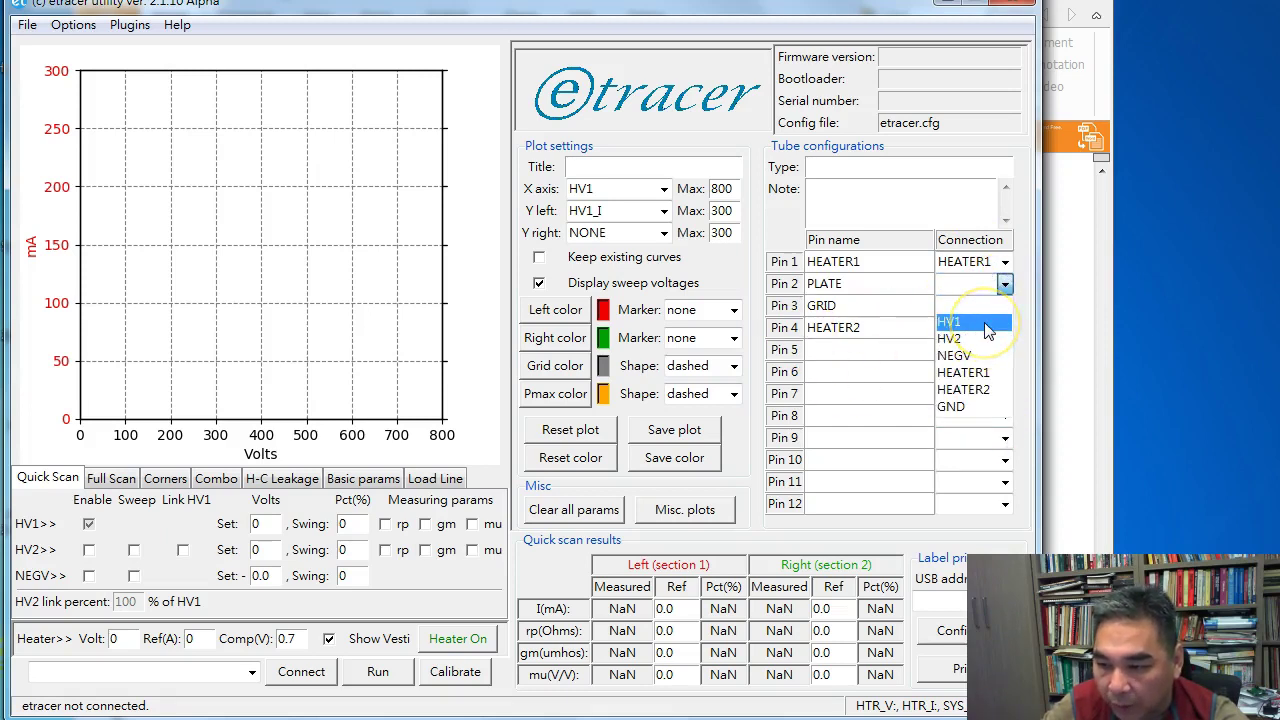
left_click(955, 355)
left_click(977, 284)
left_click(960, 321)
left_click(986, 306)
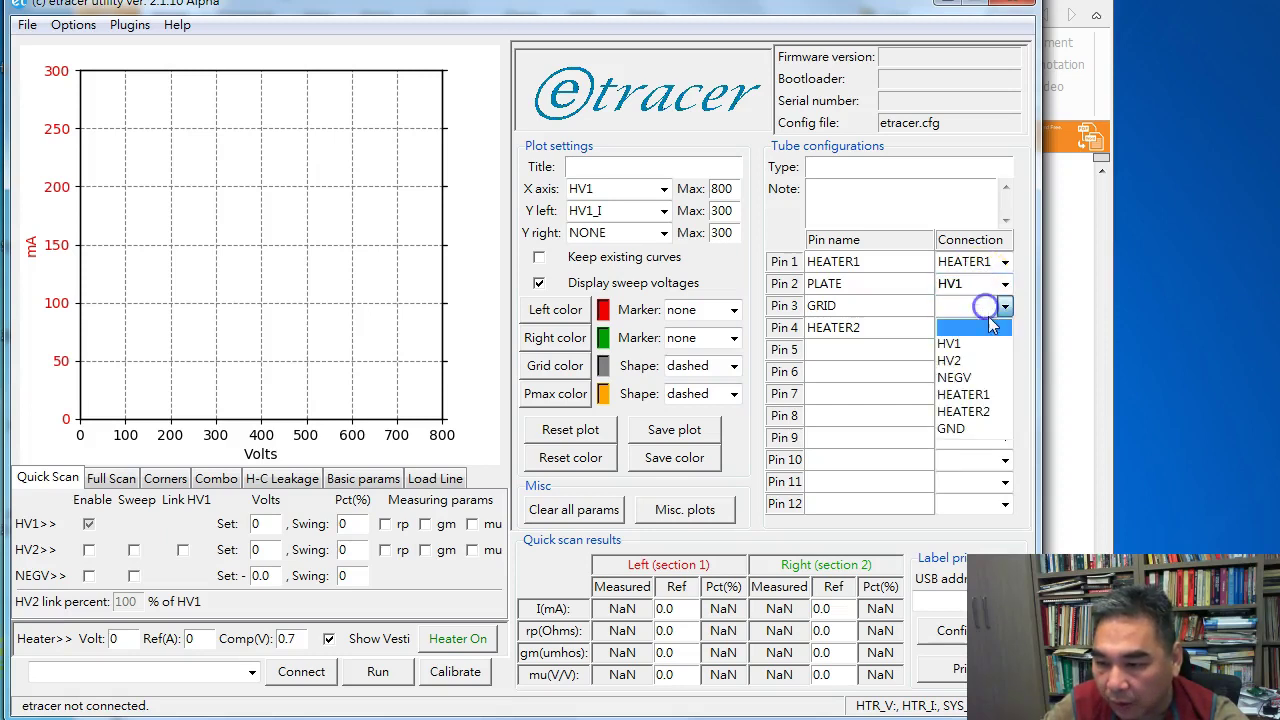
left_click(983, 381)
left_click(860, 430)
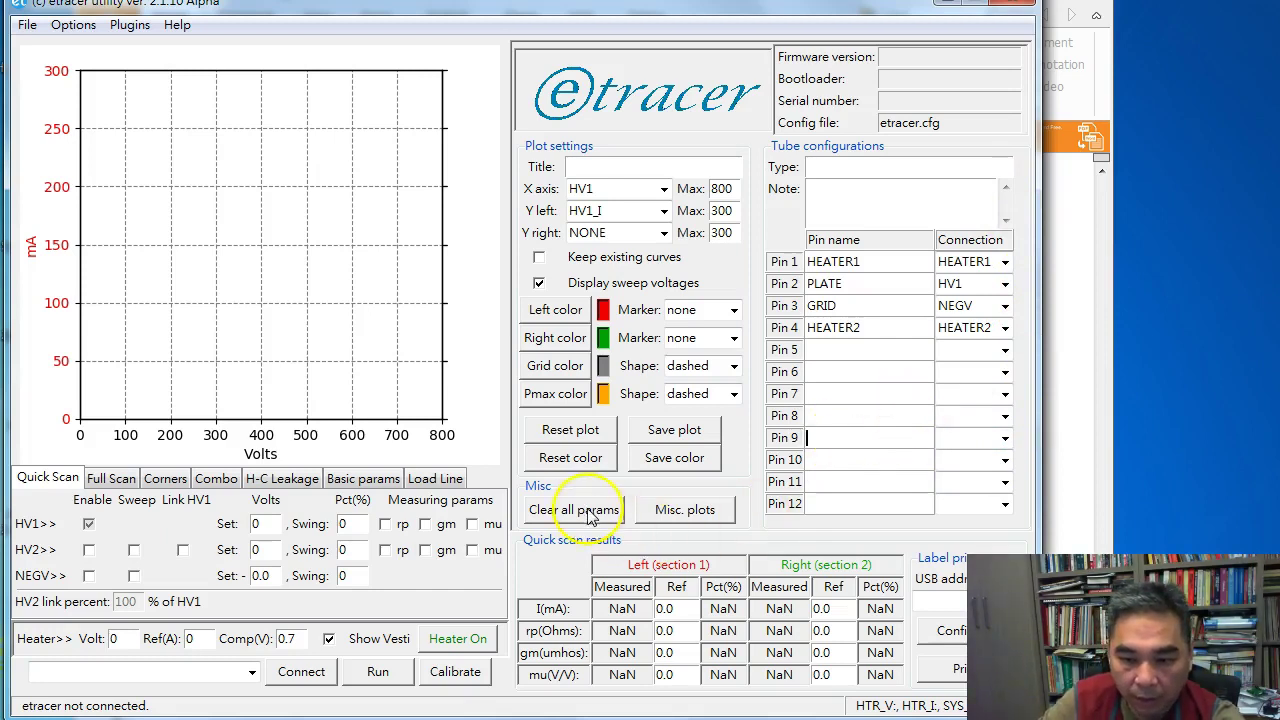
Show the Full Scan settings, and switch to the WE300B.pdf datasheet to look up the 300B's filament voltage and filament current
left_click(120, 484)
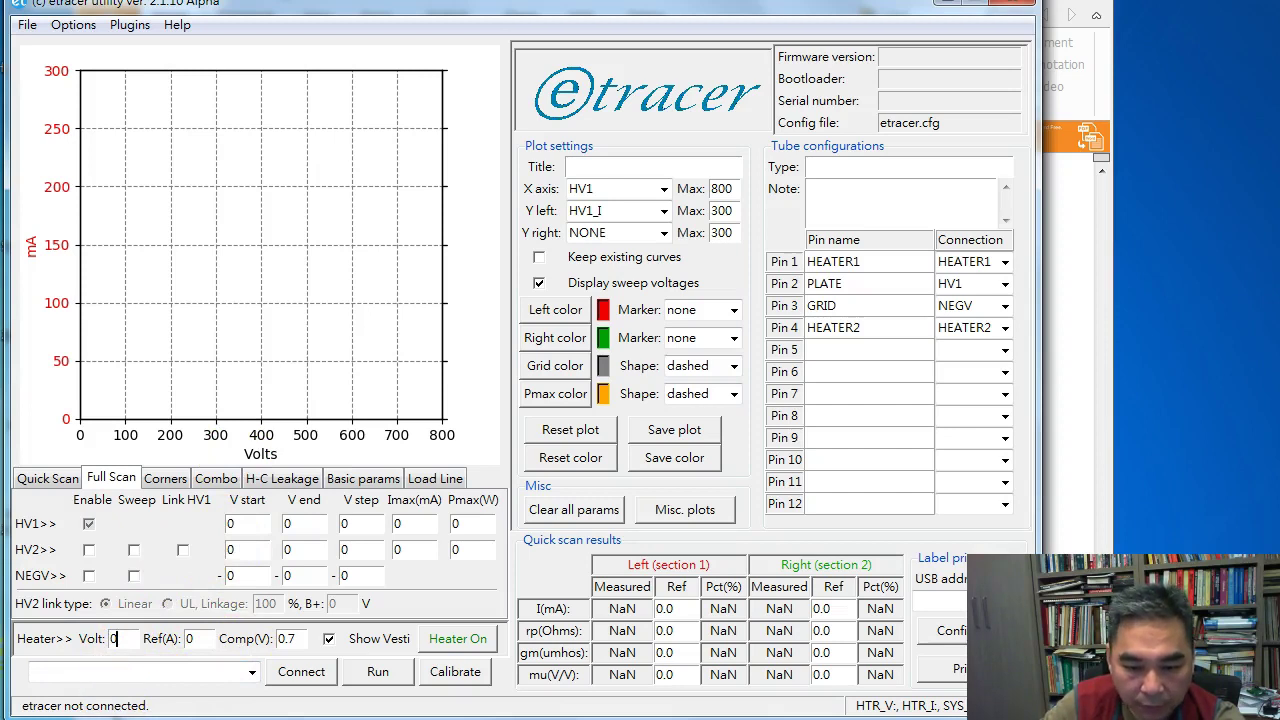
key("alt+Tab")
scroll(551, 357, "up", 10)
scroll(870, 349, "up", 5)
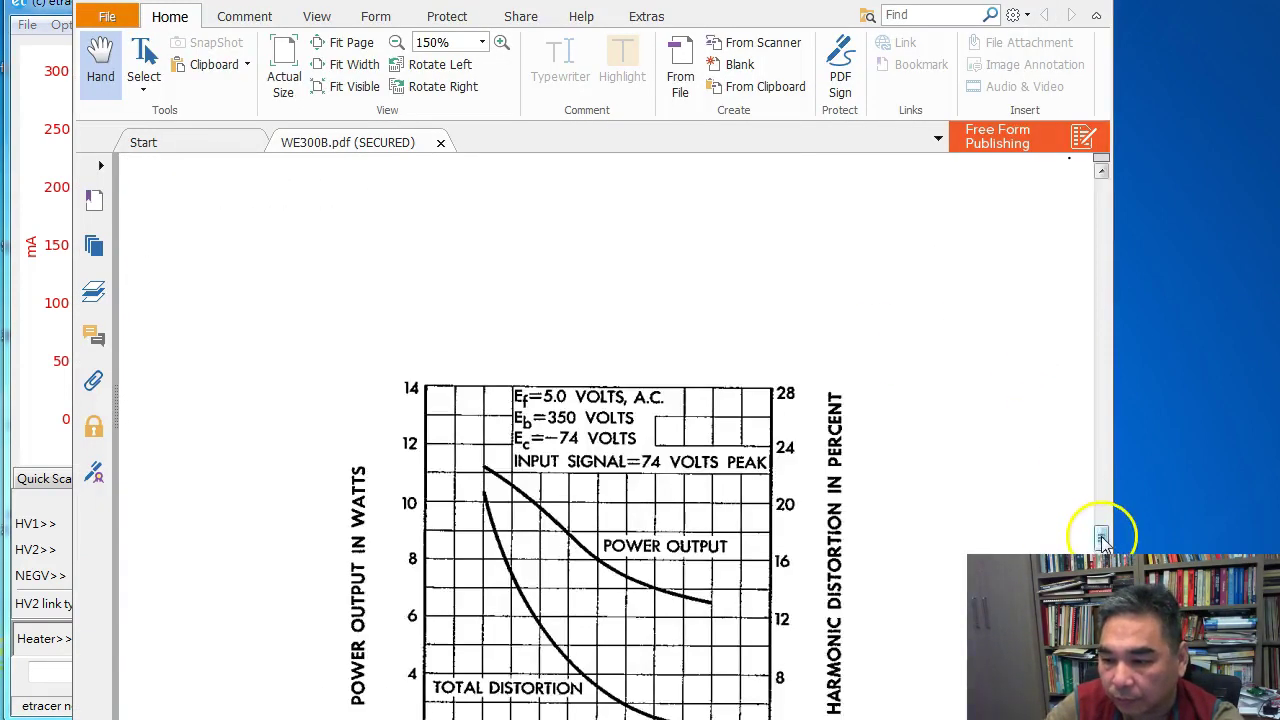
left_click_drag(1094, 529, 1088, 195)
scroll(777, 260, "down", 10)
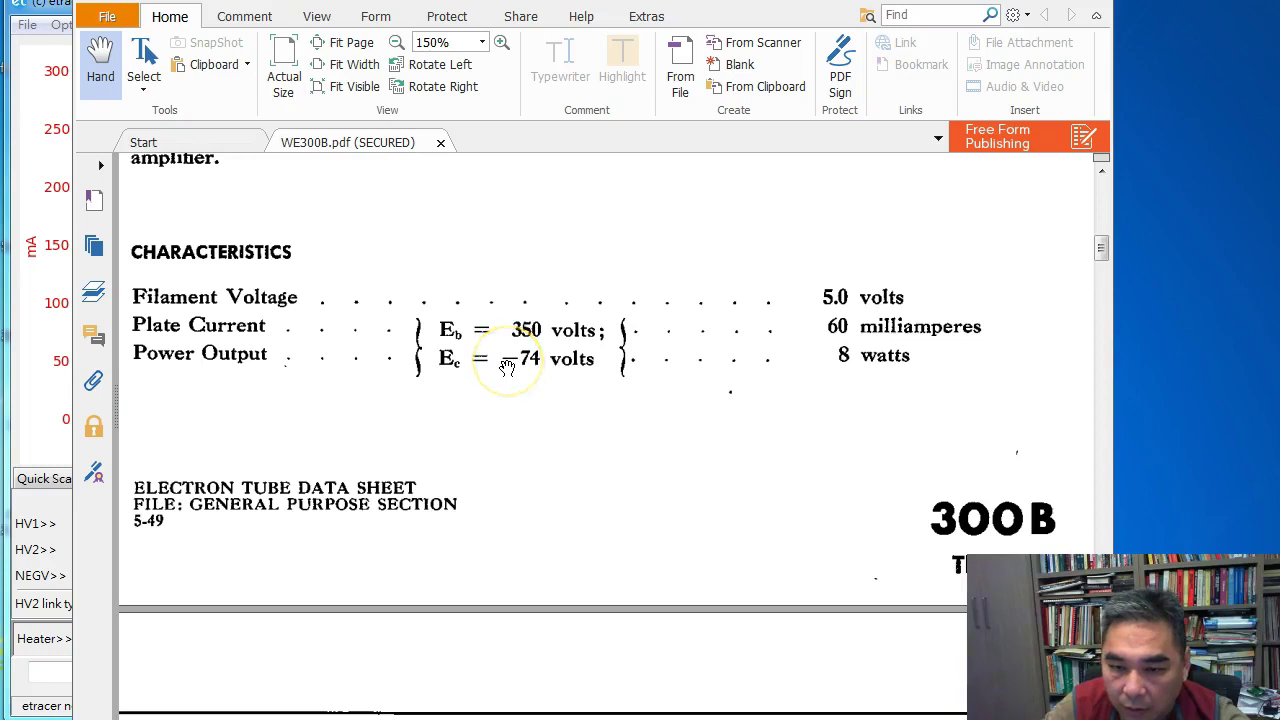
key("ctrl+minus")
scroll(565, 367, "up", 8)
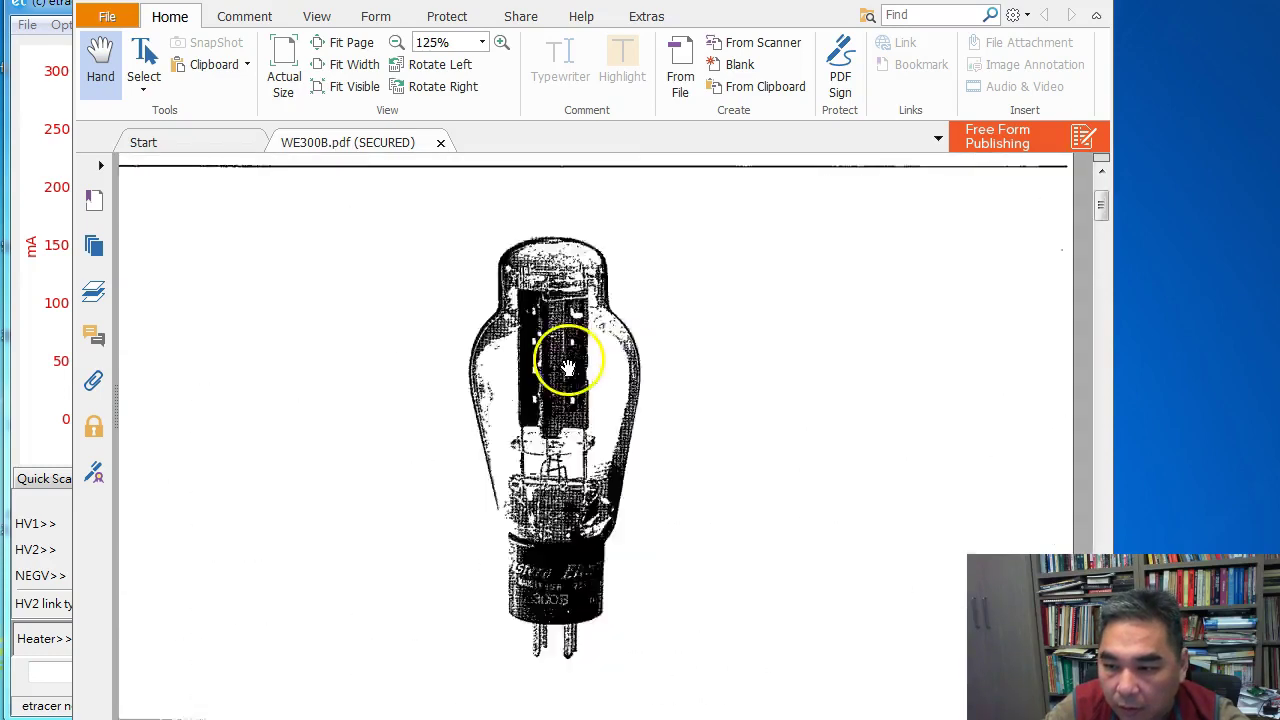
scroll(567, 367, "down", 10)
scroll(569, 361, "down", 3)
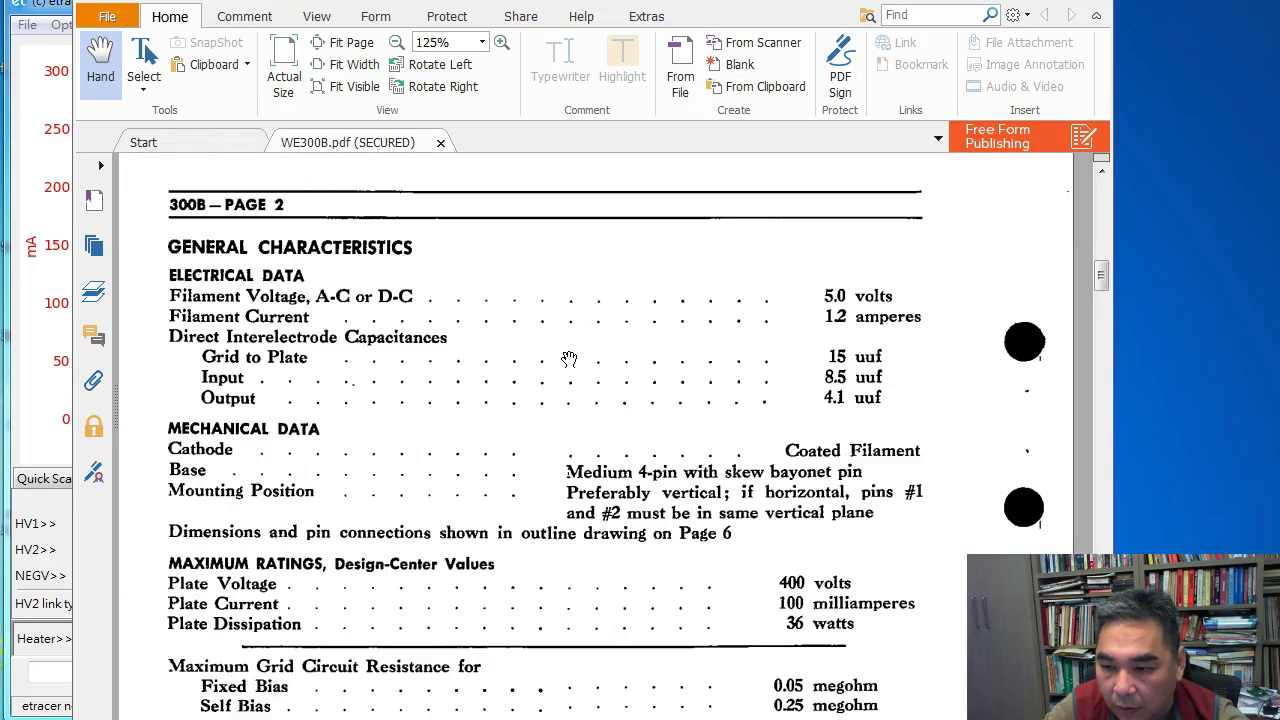
scroll(569, 359, "up", 3)
scroll(569, 360, "down", 1)
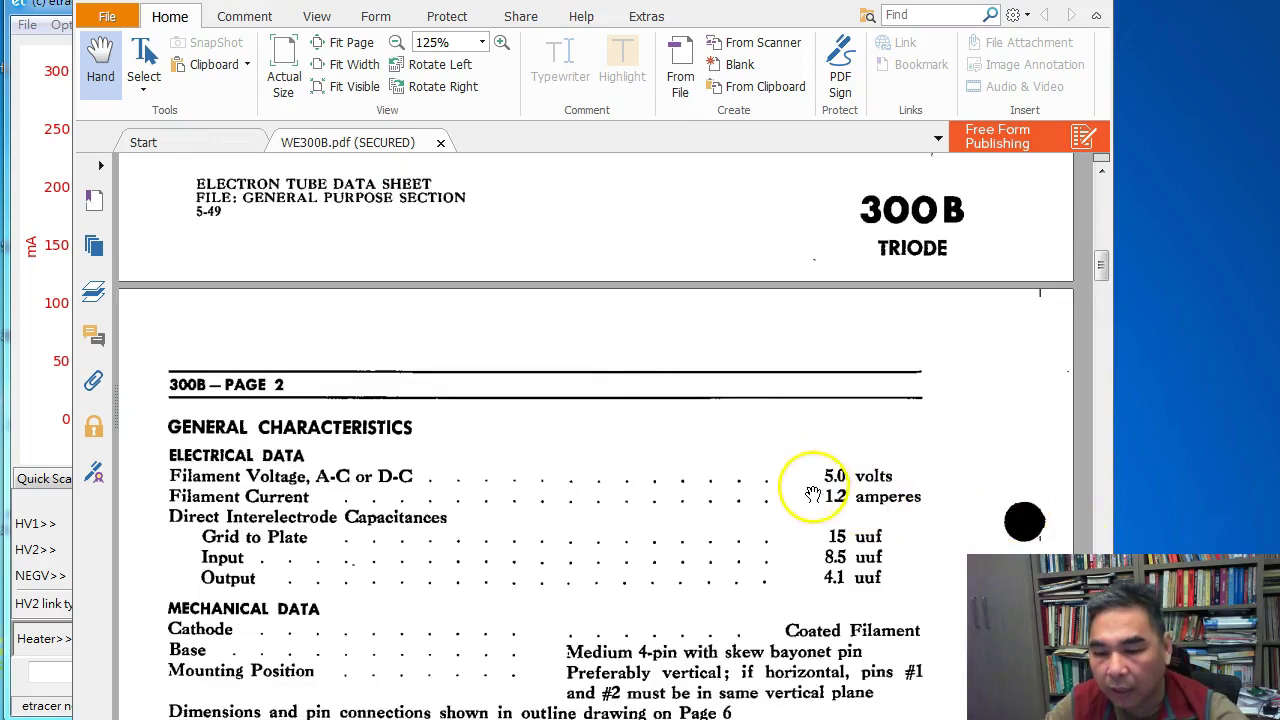
scroll(900, 462, "down", 1)
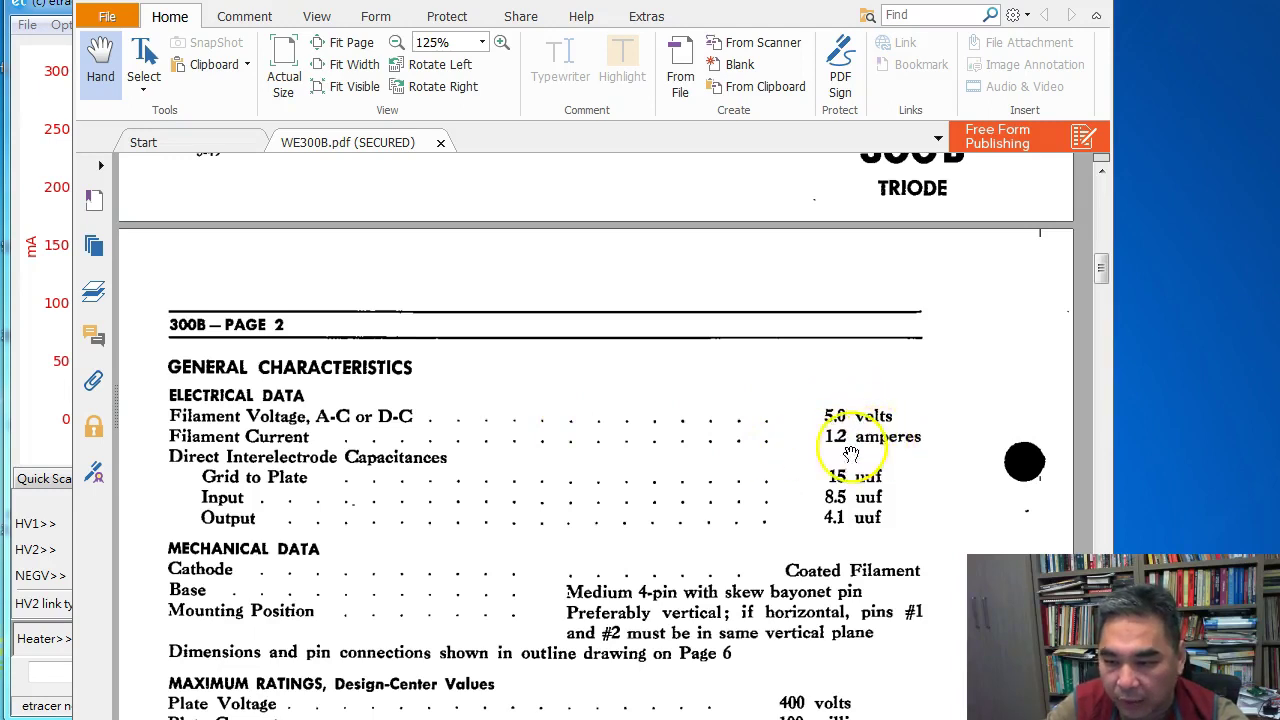
Return to the etracer utility and set the heater voltage to 5.0 V and its reference current to 1.2 A
left_click(42, 10)
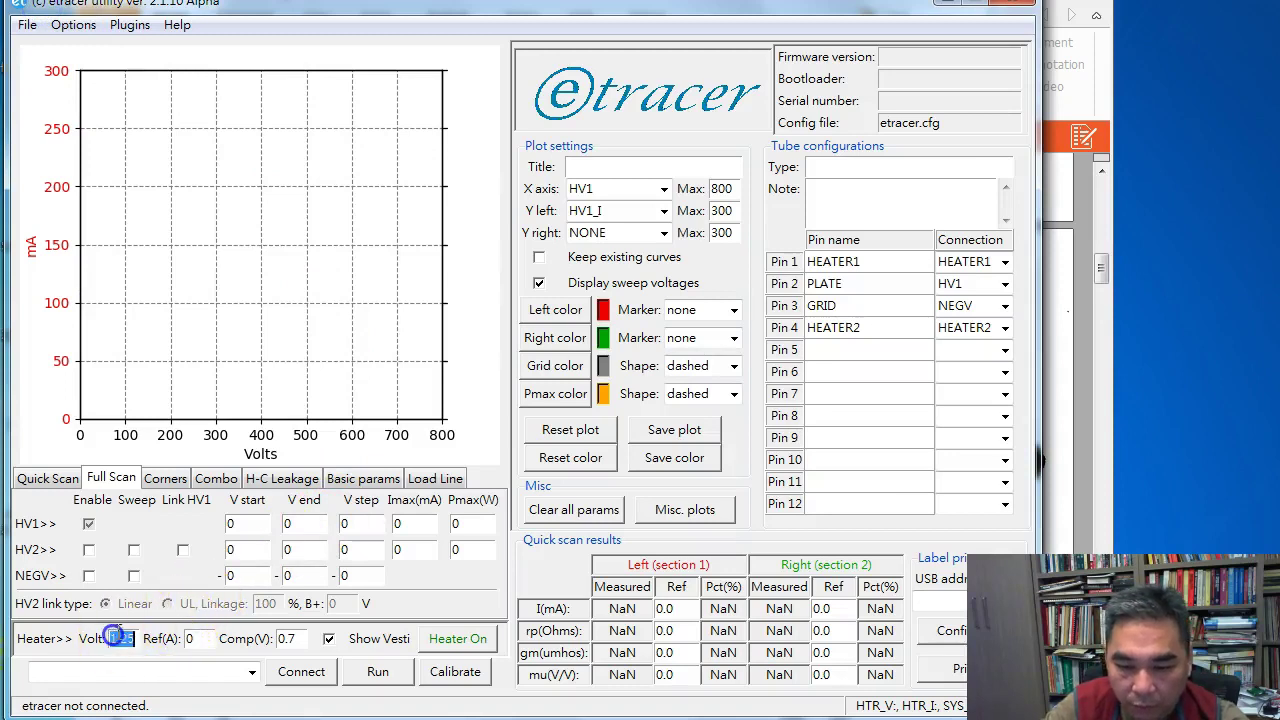
left_click(203, 638)
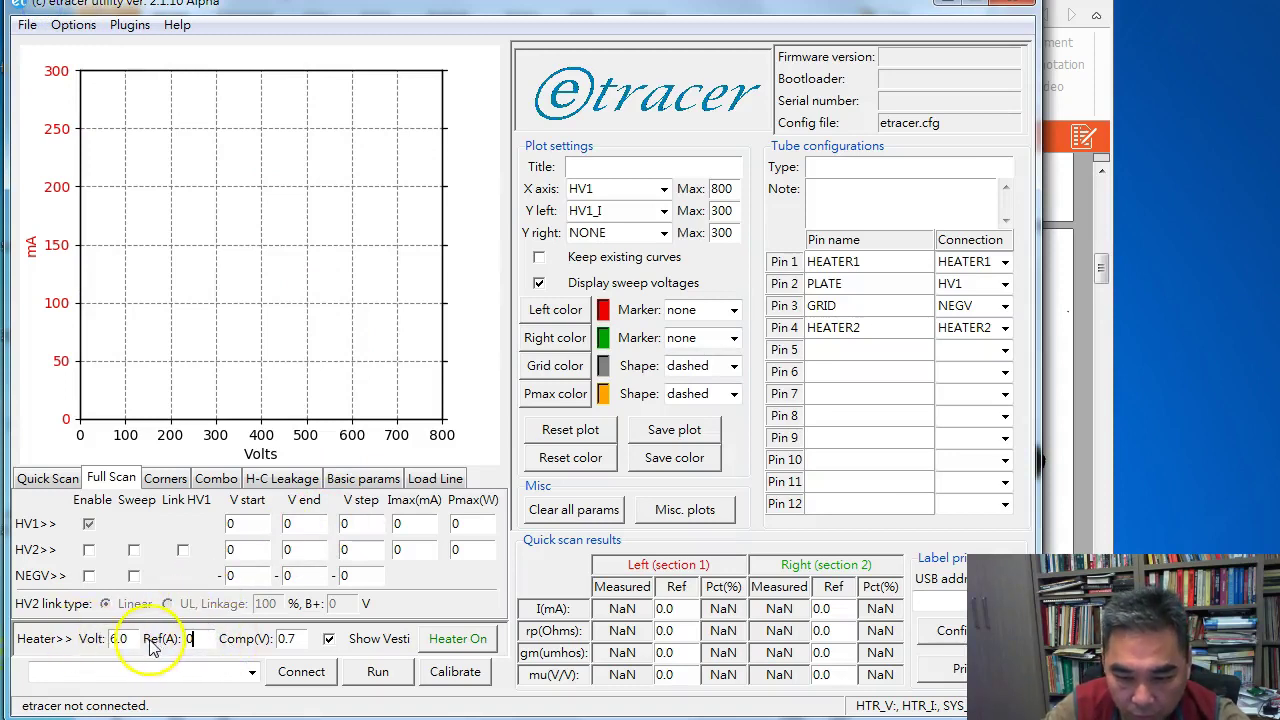
type("5")
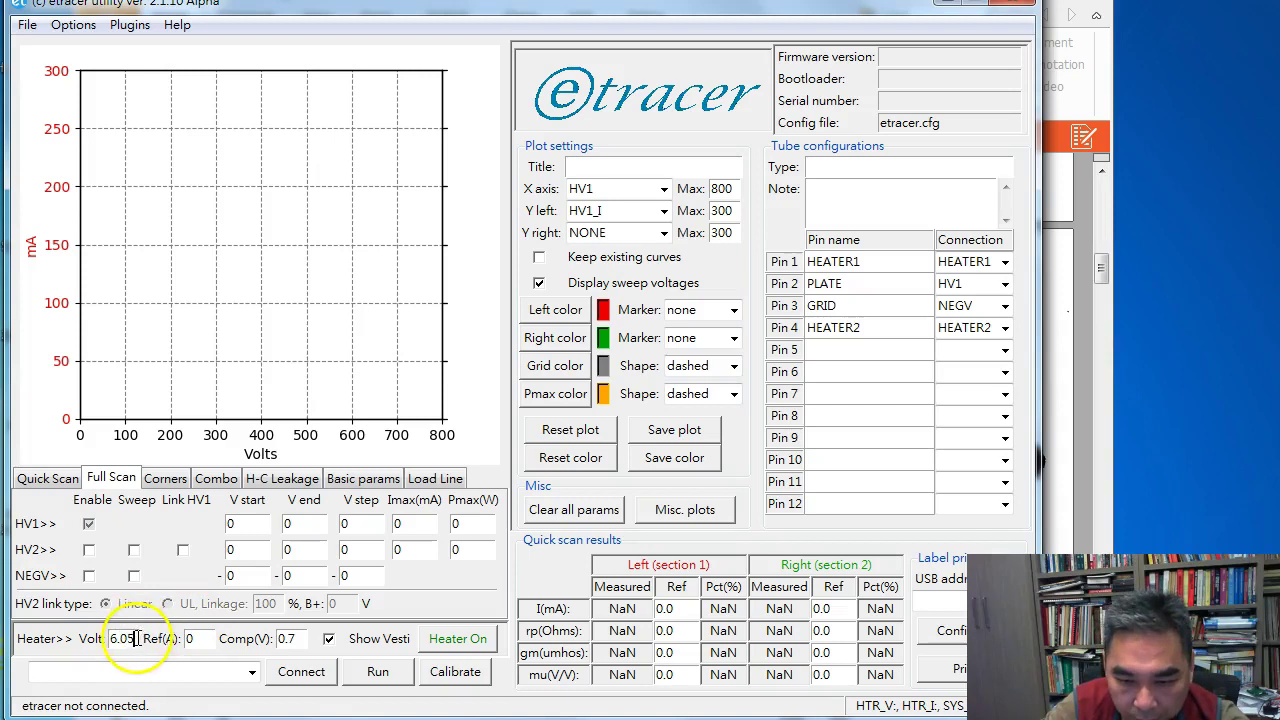
left_click(200, 638)
type("1.2")
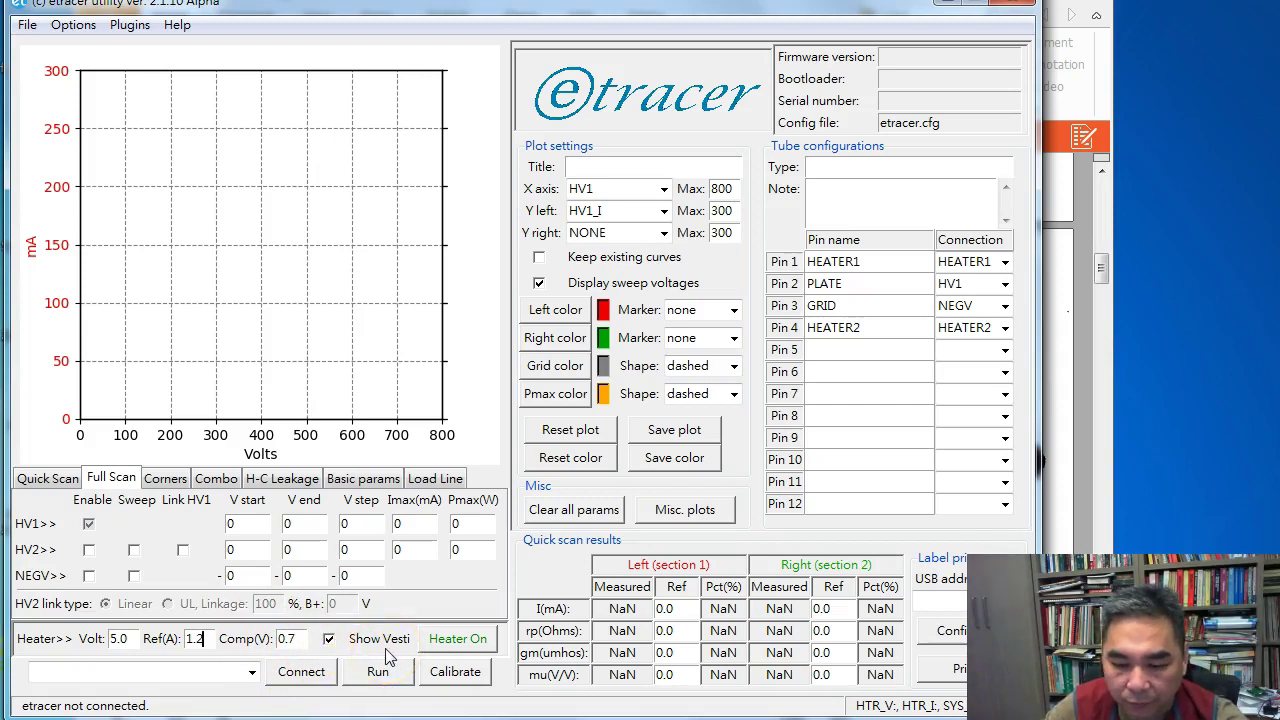
left_click(365, 349)
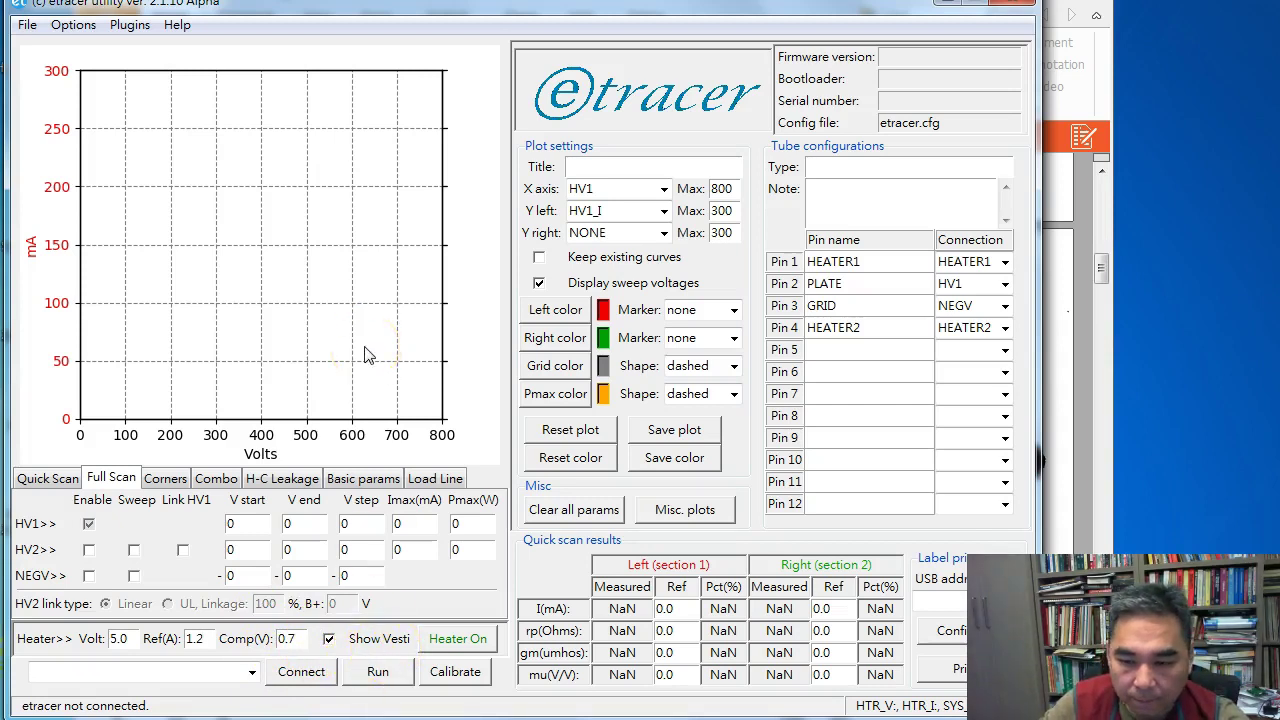
Switch to the WE300B.pdf datasheet and examine the plate current versus plate voltage curves on page 3
left_click(115, 538)
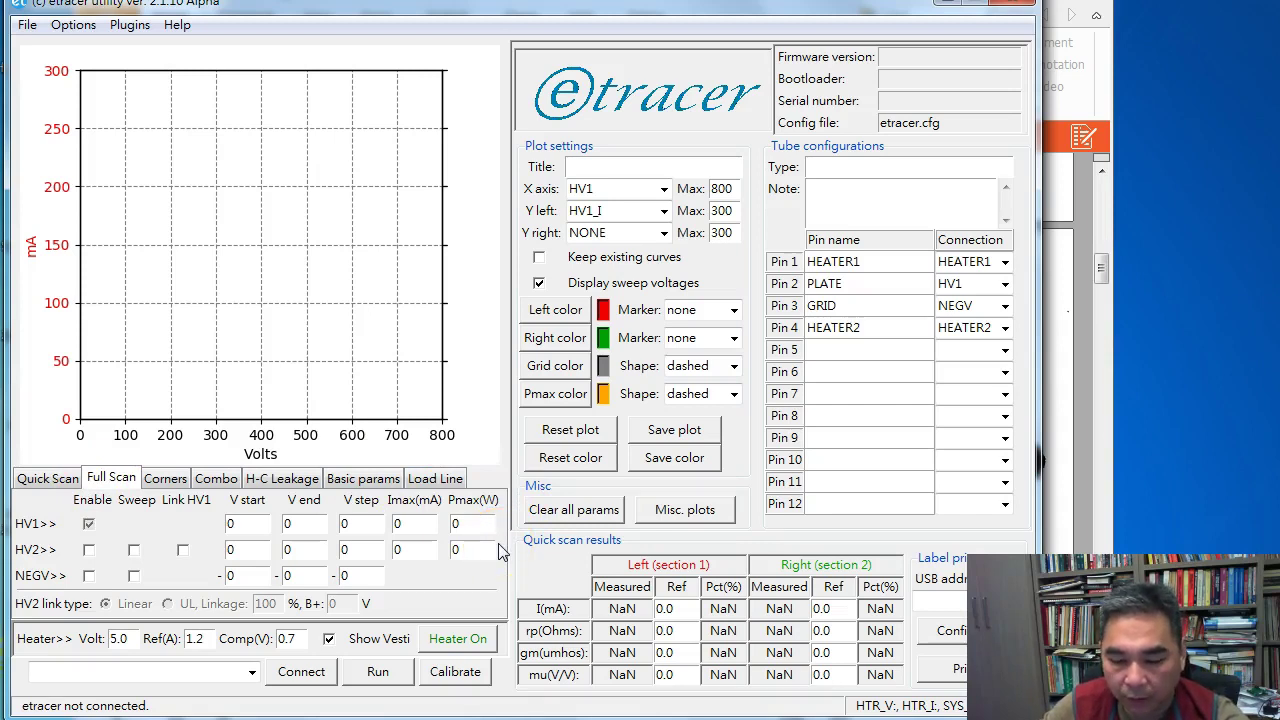
left_click(1071, 409)
scroll(930, 380, "down", 10)
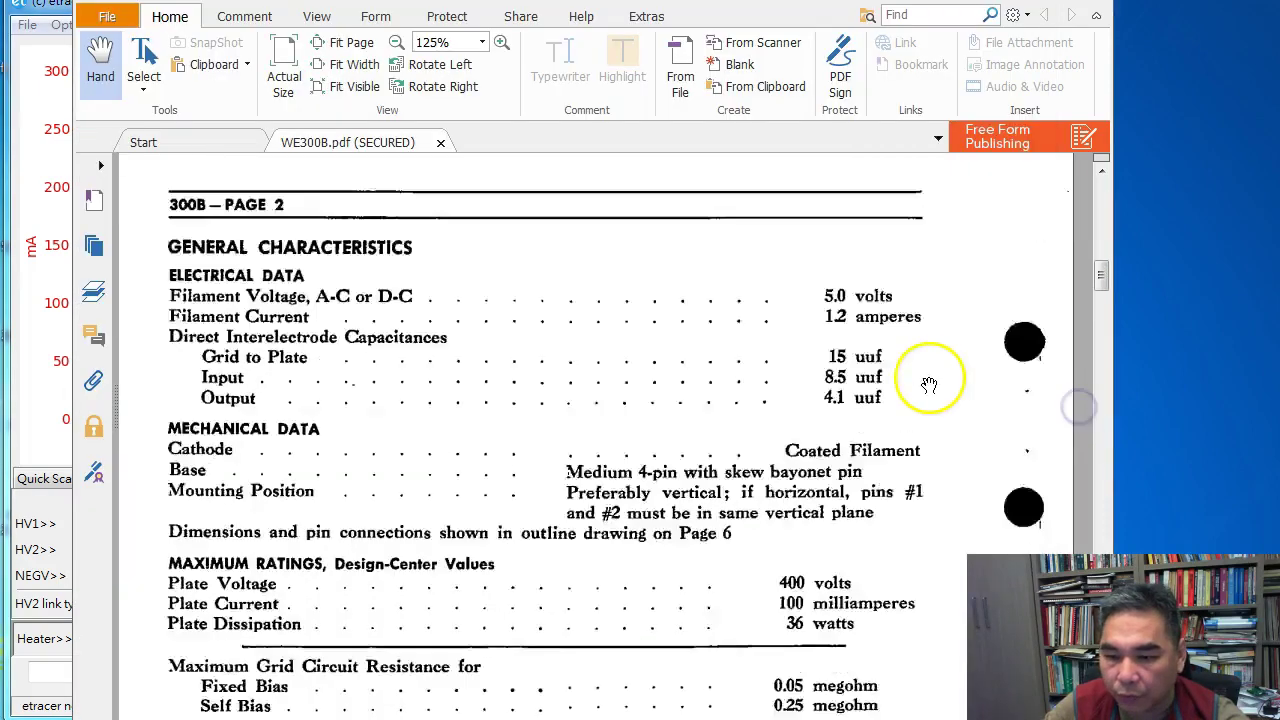
scroll(922, 370, "down", 6)
scroll(920, 365, "up", 2)
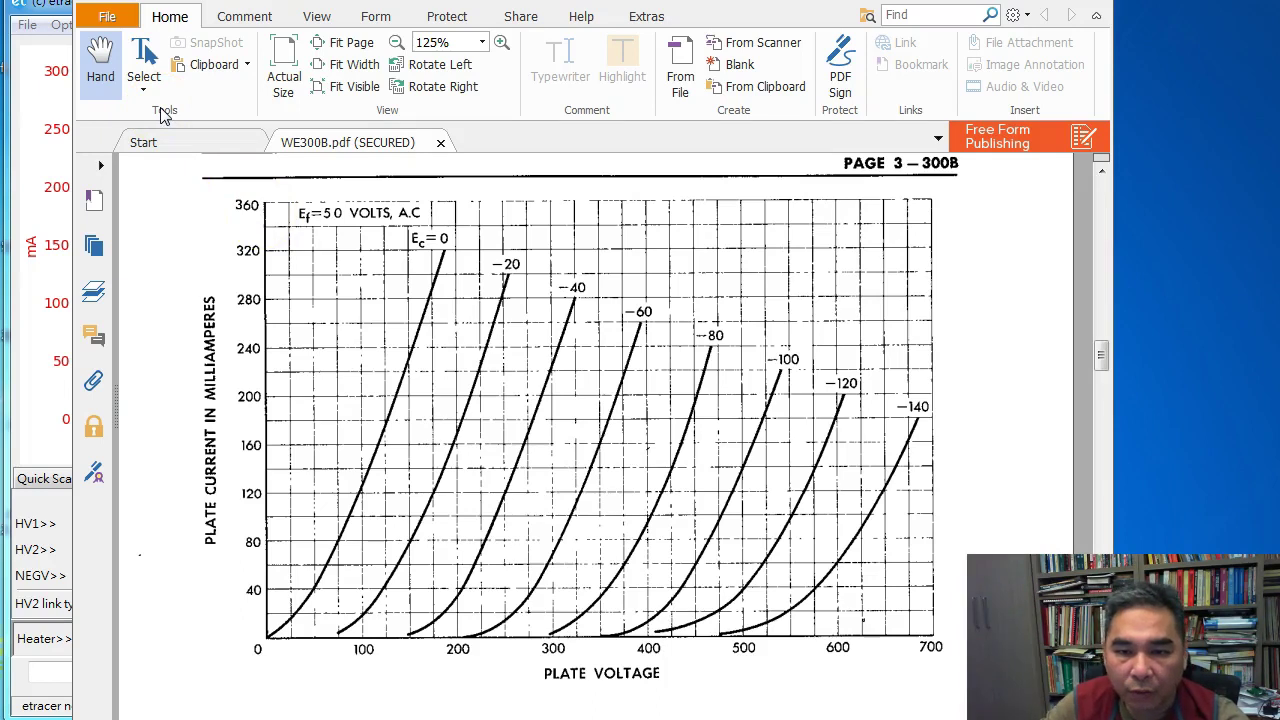
Return to the etracer utility and set the plot's X axis maximum to 700
left_click(22, 6)
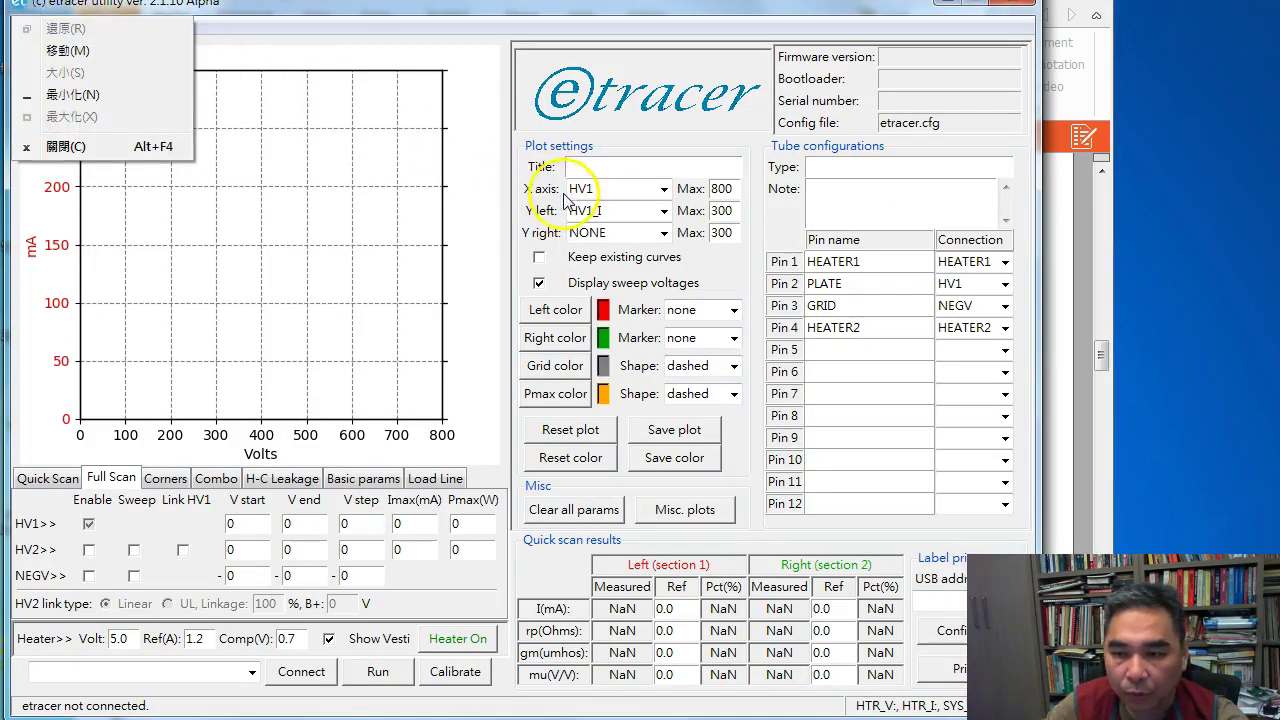
key("Escape")
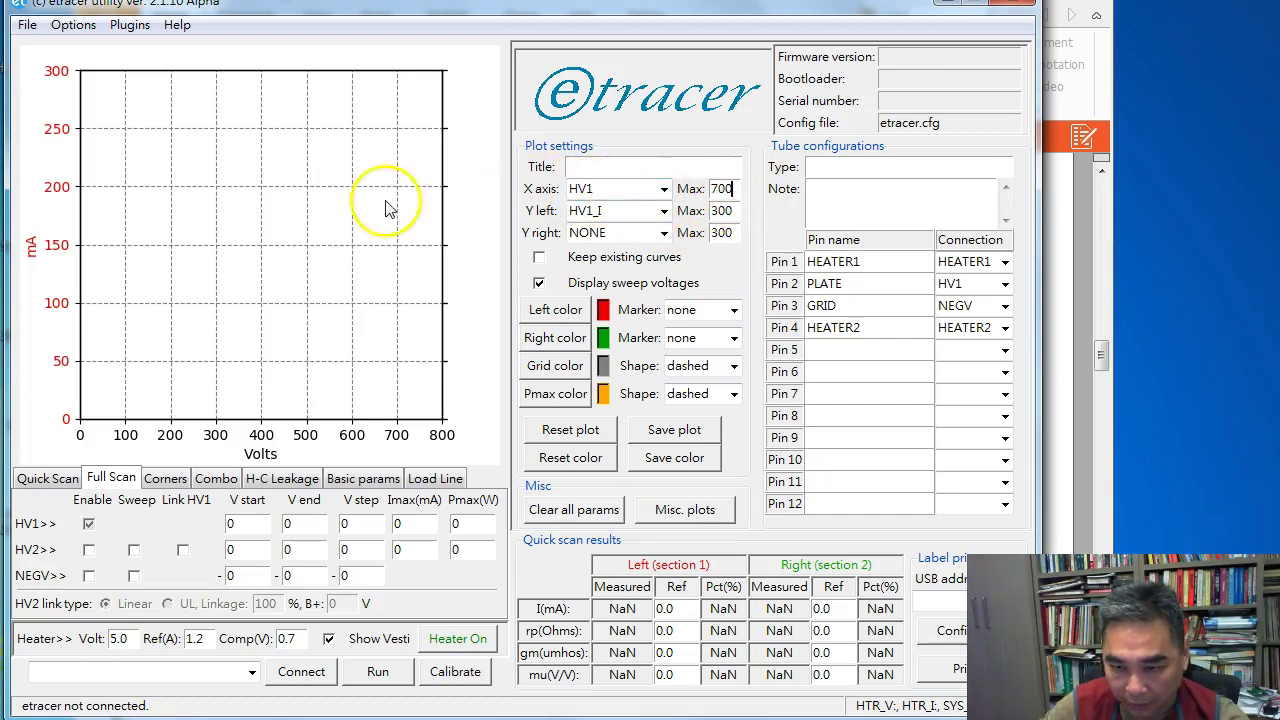
left_click(731, 194)
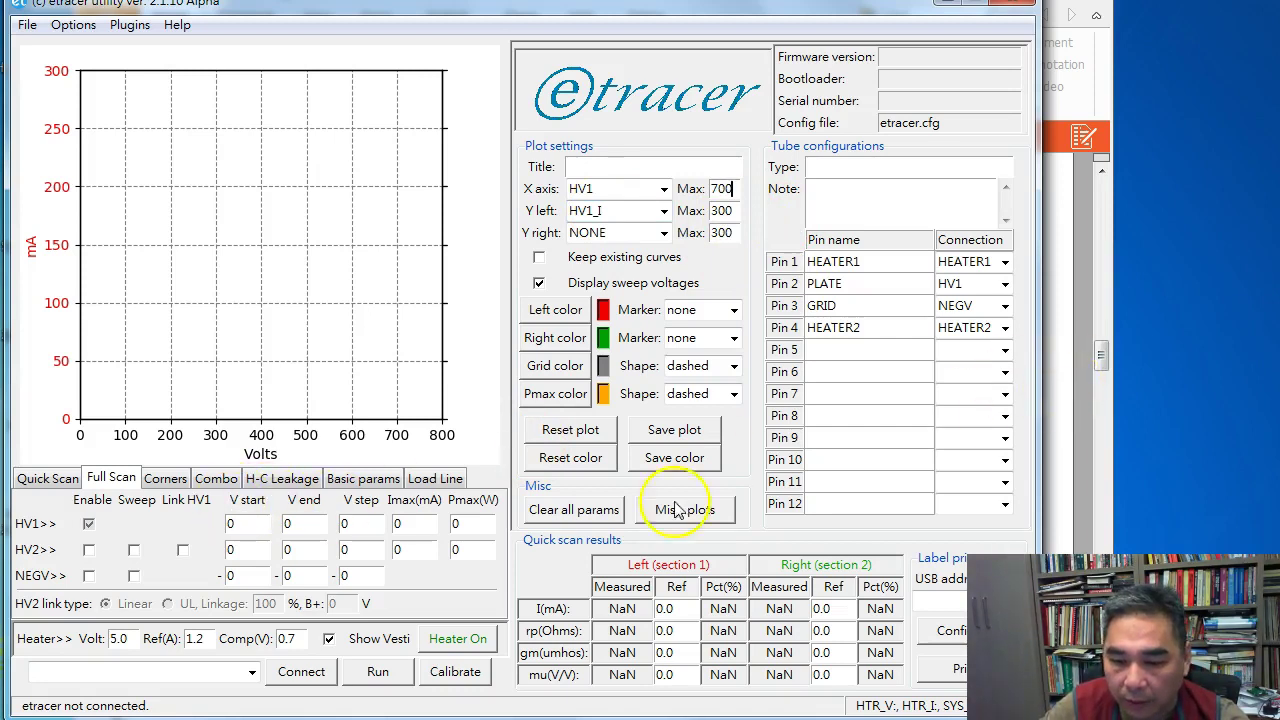
Look up the 300B's maximum plate dissipation in the WE300B.pdf datasheet's maximum ratings for HV1's Pmax value
double_click(469, 524)
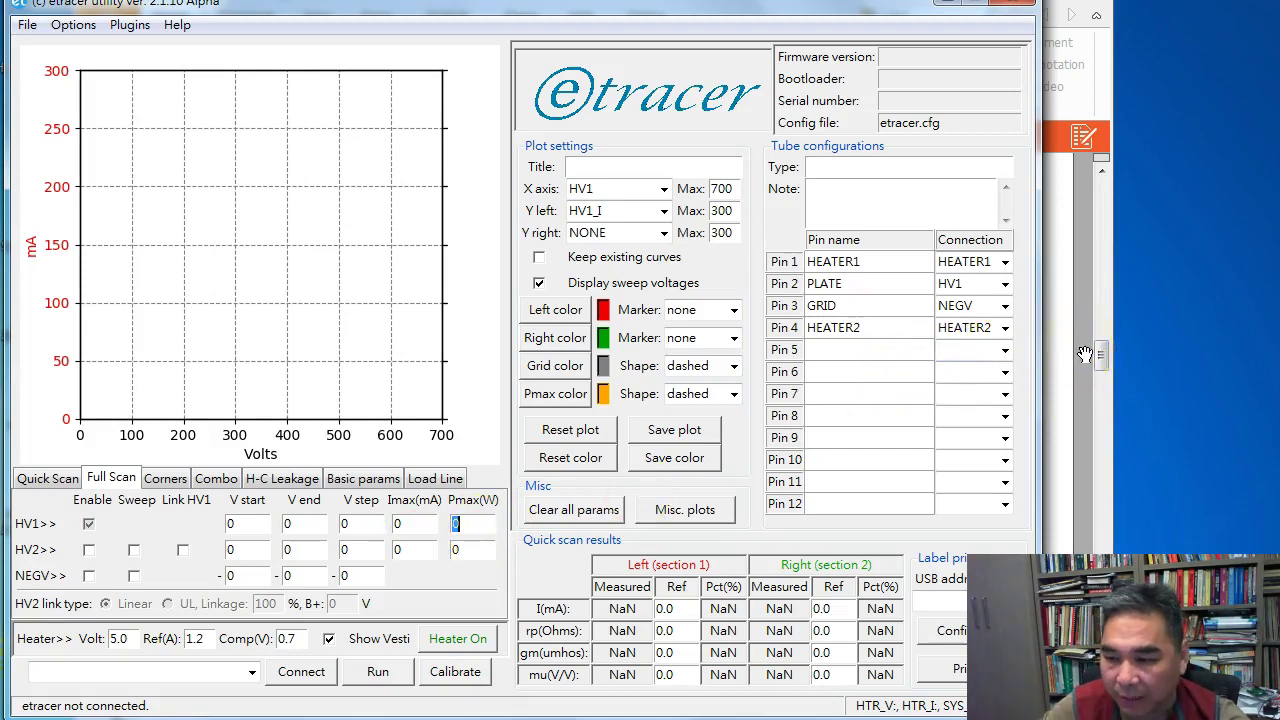
mouse_move(1101, 351)
left_mouse_down()
mouse_move(1090, 316)
mouse_move(1090, 335)
left_mouse_up()
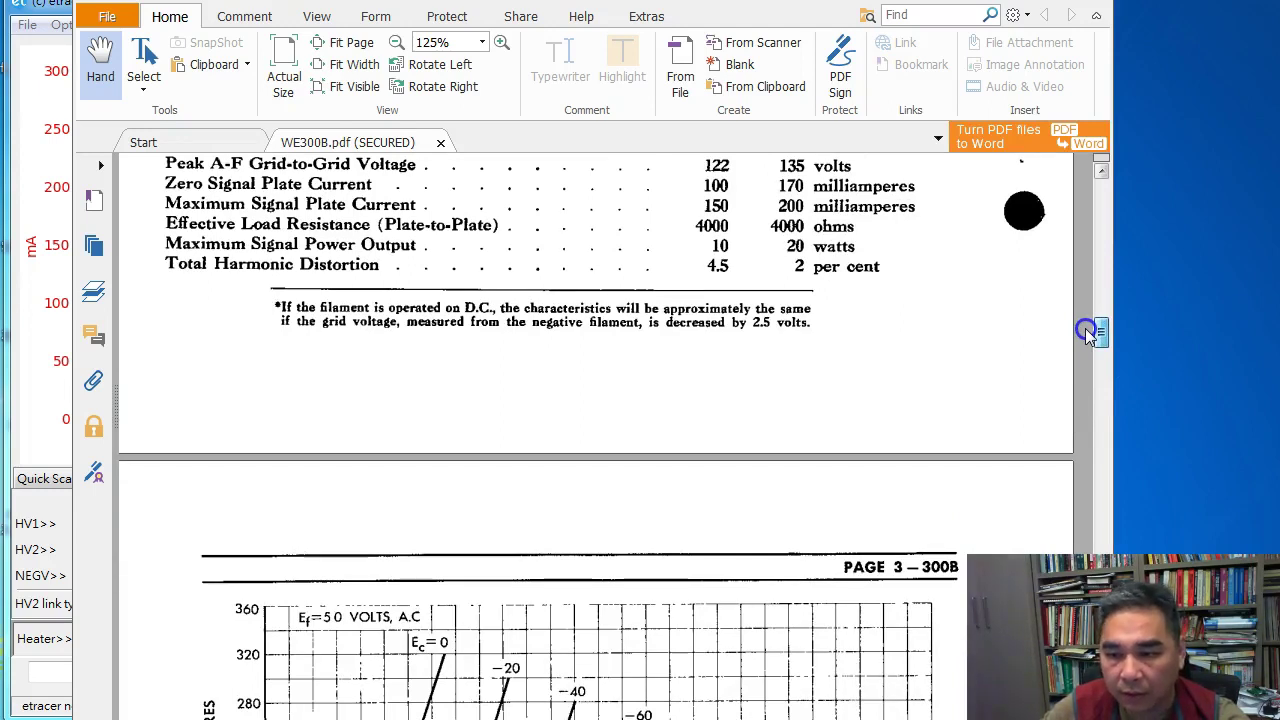
left_click_drag(1090, 333, 1095, 315)
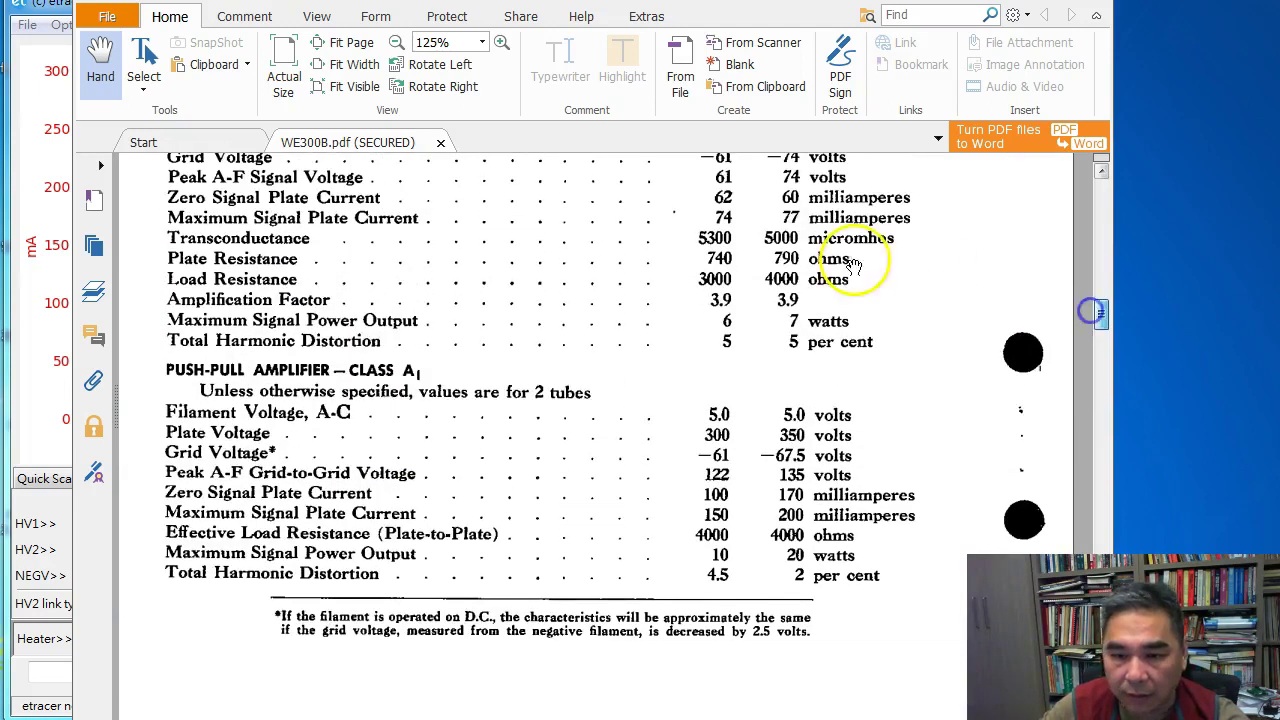
left_click(60, 7)
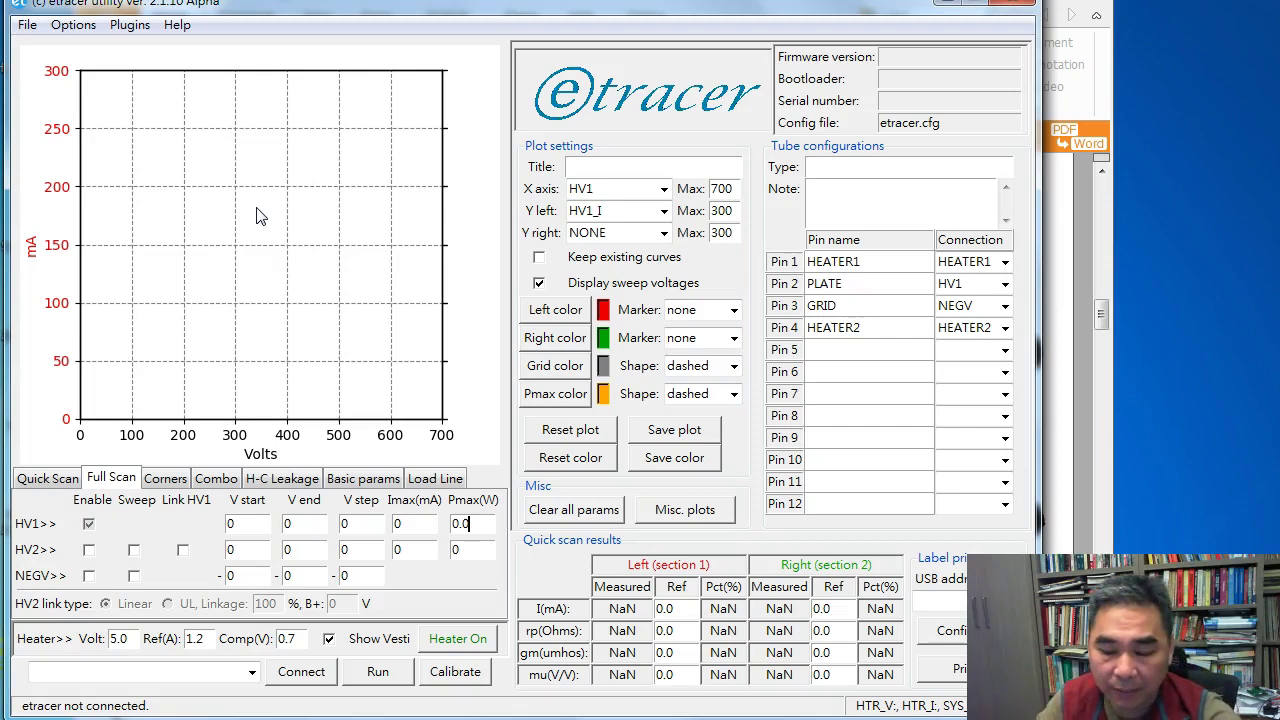
left_click(487, 518)
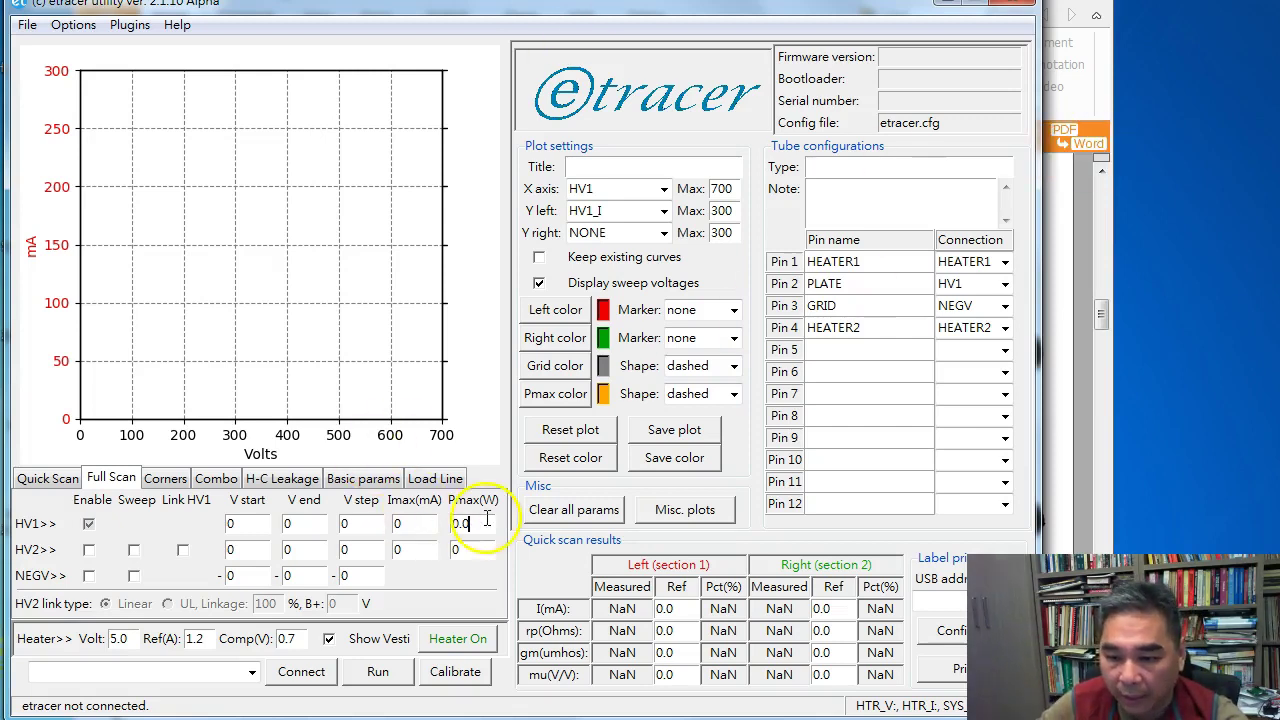
left_click(1100, 315)
left_click_drag(1103, 315, 1102, 298)
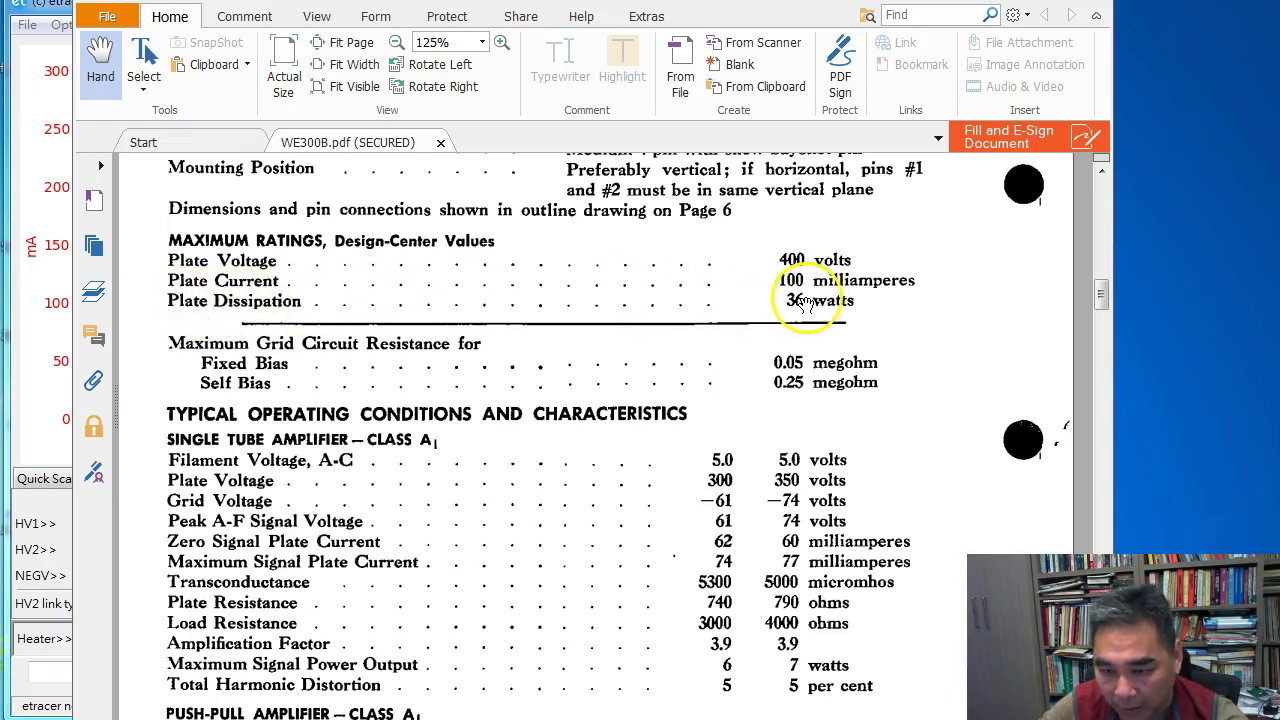
scroll(805, 305, "up", 1)
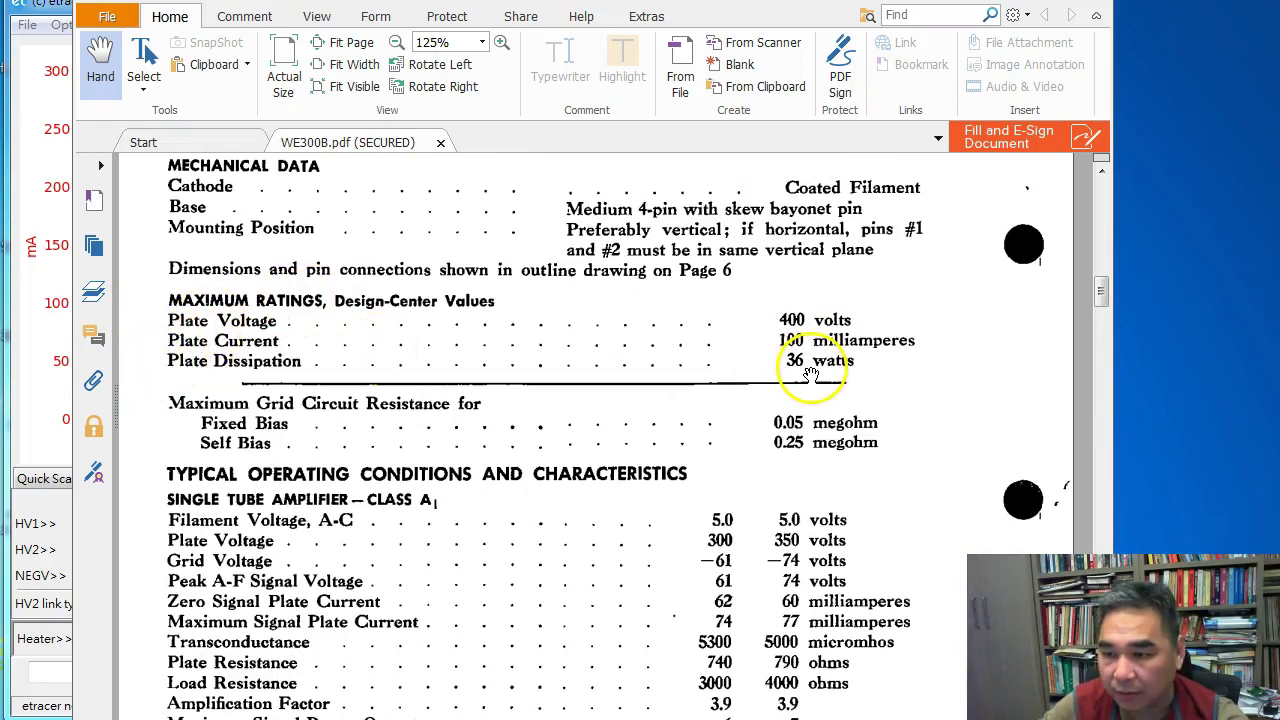
Return to the etracer utility and set HV1's Pmax to 36 W
left_click(57, 14)
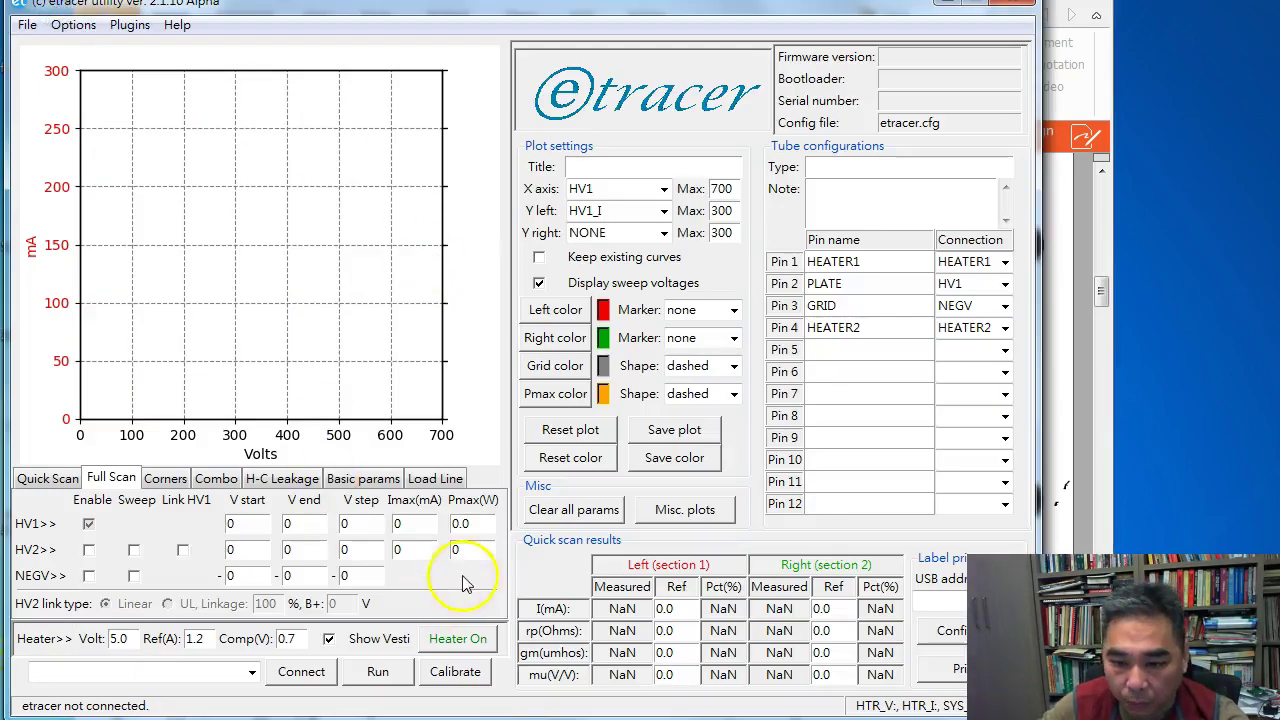
left_click(461, 520)
type("36")
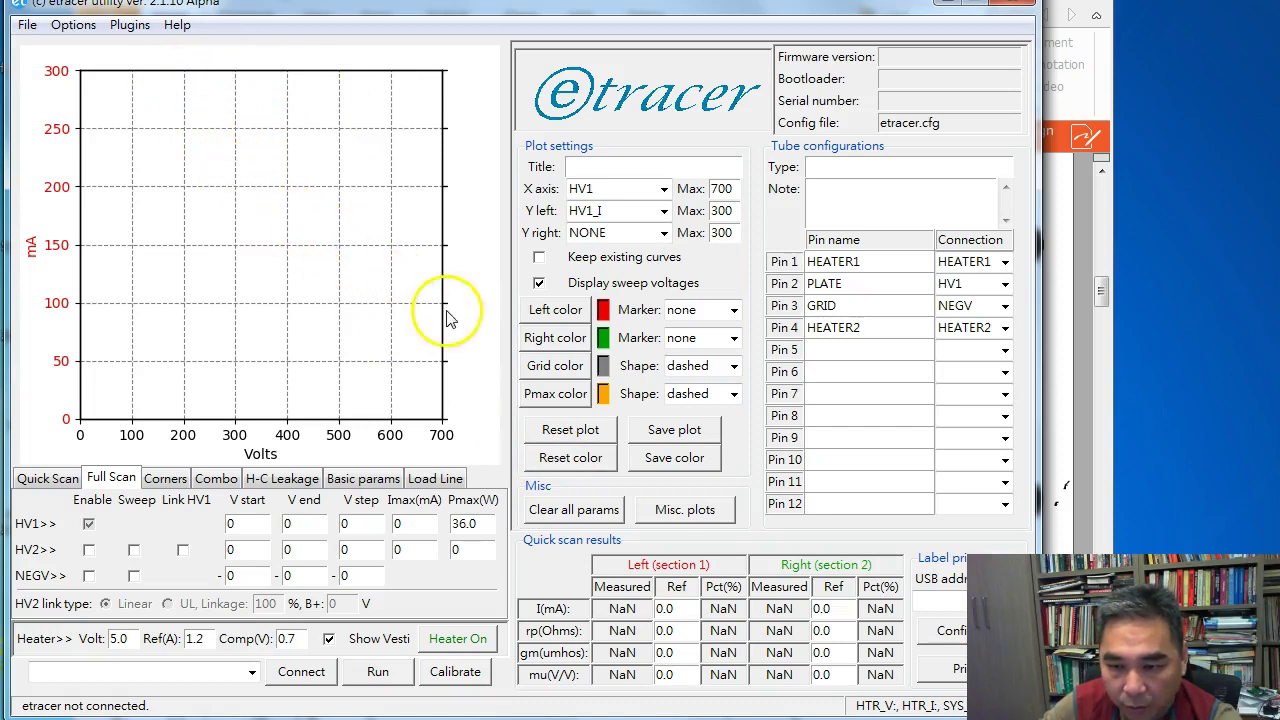
Plot the Pmax curve and keep orange as its color
left_click(580, 395)
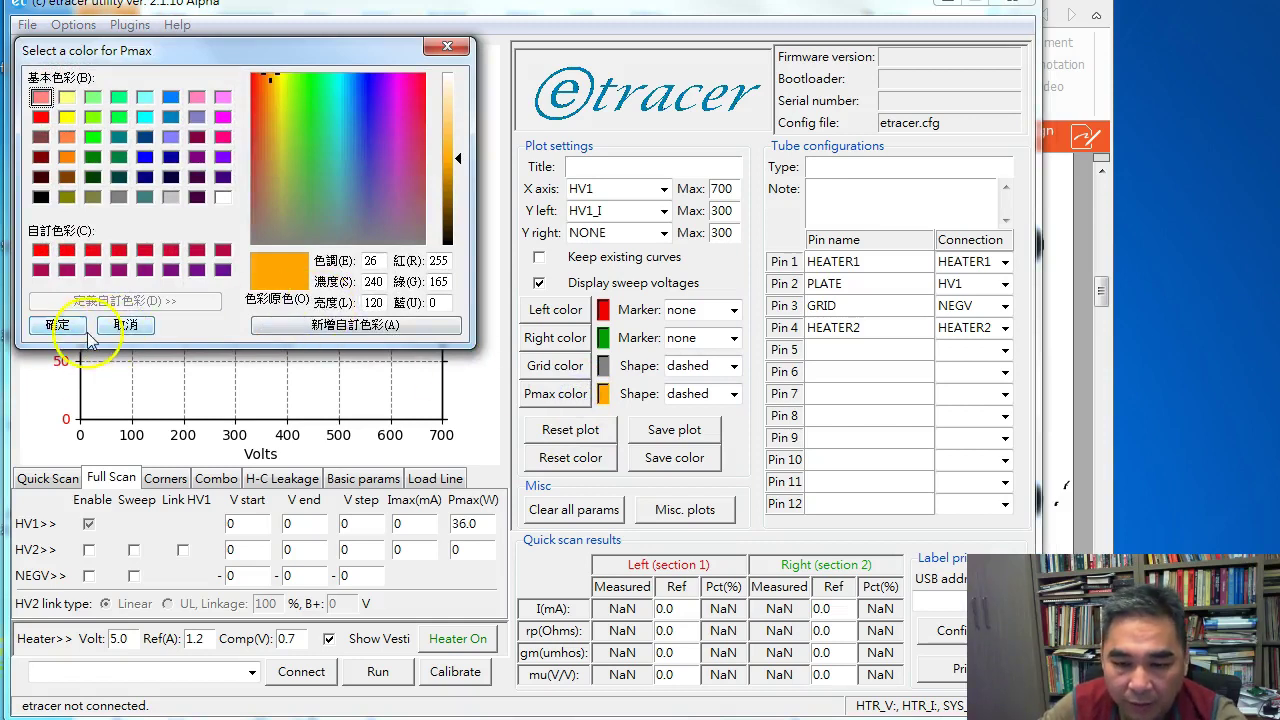
left_click(282, 280)
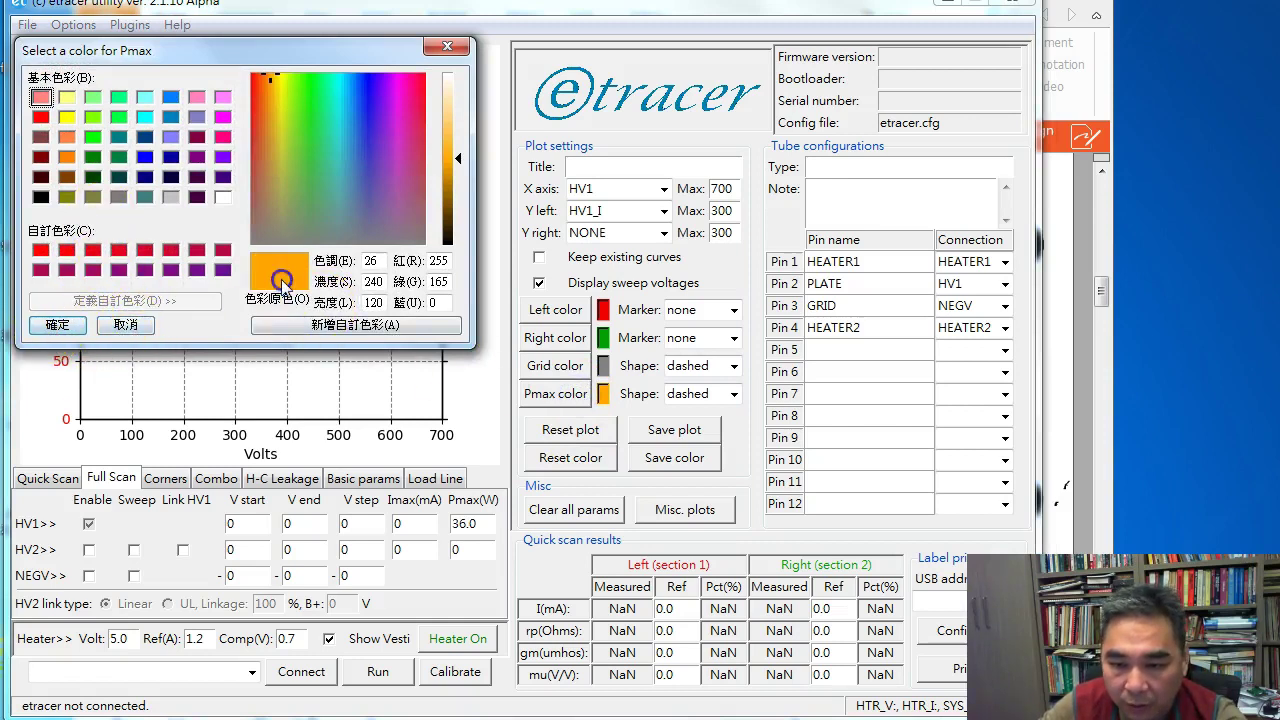
left_click(57, 325)
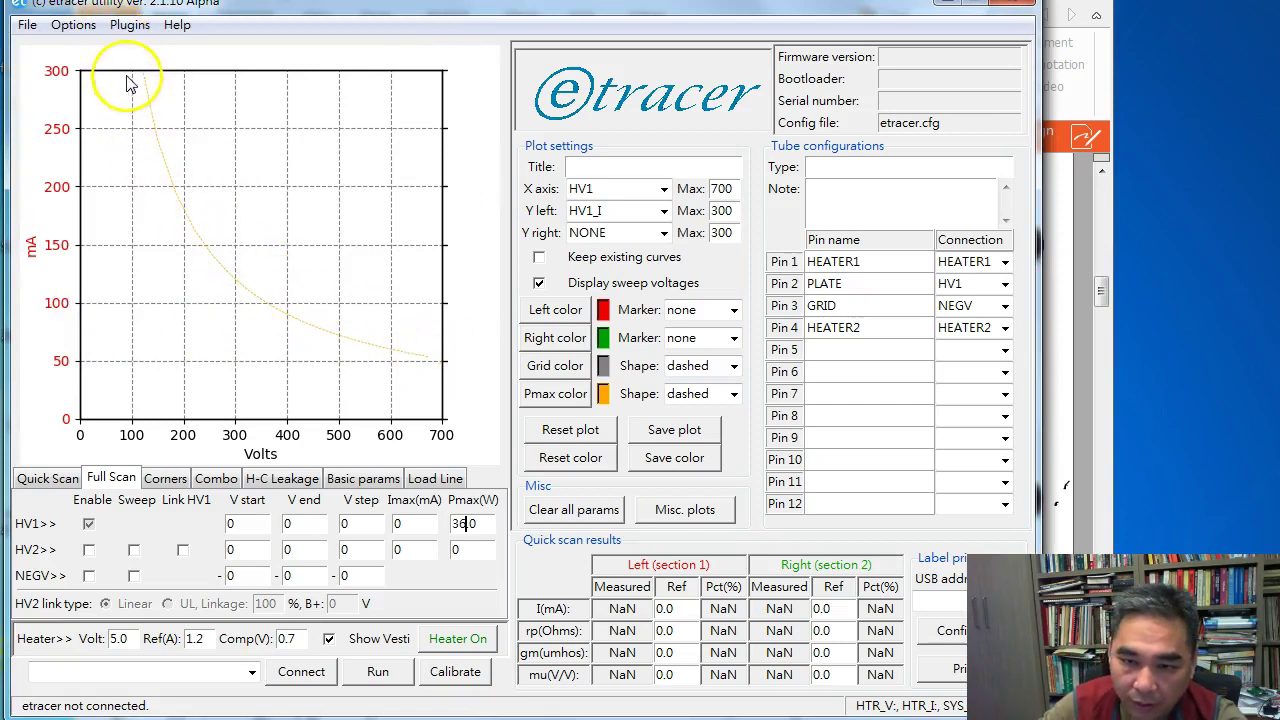
left_click(558, 396)
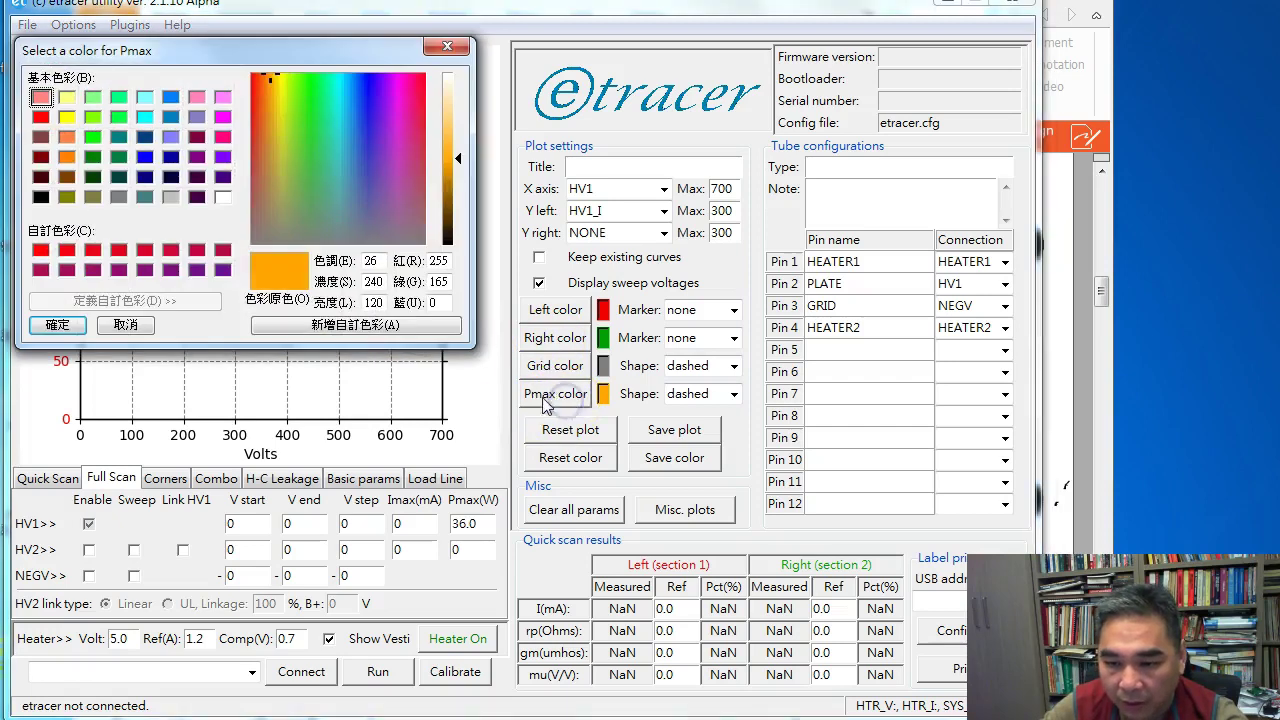
left_click(50, 325)
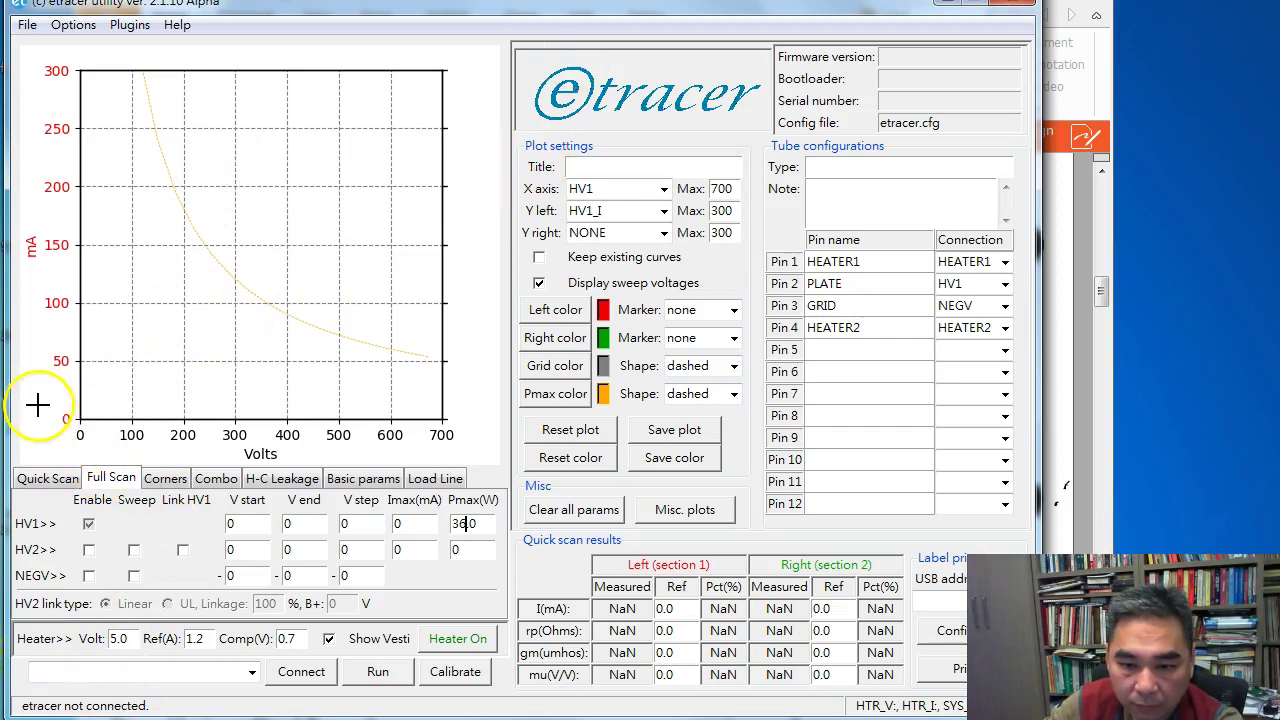
mouse_move(80, 410)
left_mouse_down()
mouse_move(243, 214)
mouse_move(243, 182)
mouse_move(109, 409)
mouse_move(303, 232)
left_mouse_up()
mouse_move(157, 414)
left_mouse_down()
mouse_move(285, 413)
mouse_move(368, 236)
left_mouse_up()
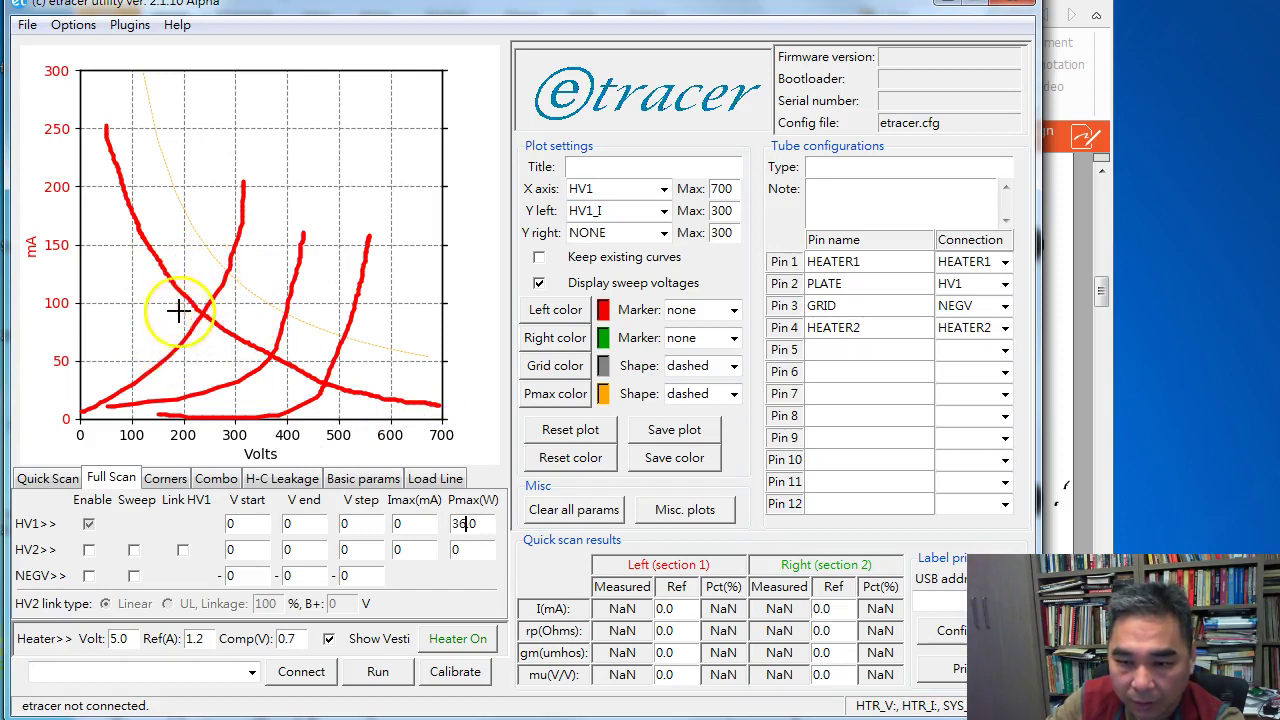
left_click_drag(100, 400, 203, 257)
mouse_move(110, 410)
left_mouse_down()
mouse_move(166, 380)
mouse_move(236, 308)
left_mouse_up()
left_click_drag(205, 400, 300, 353)
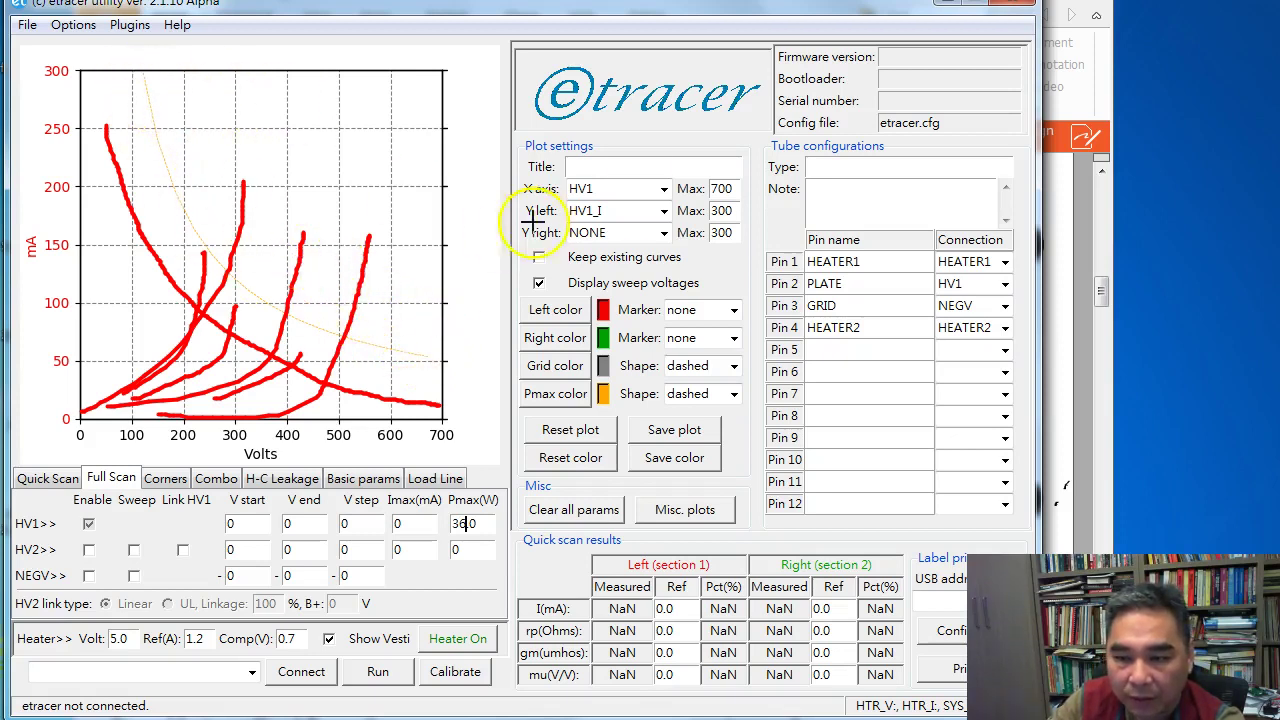
key("e")
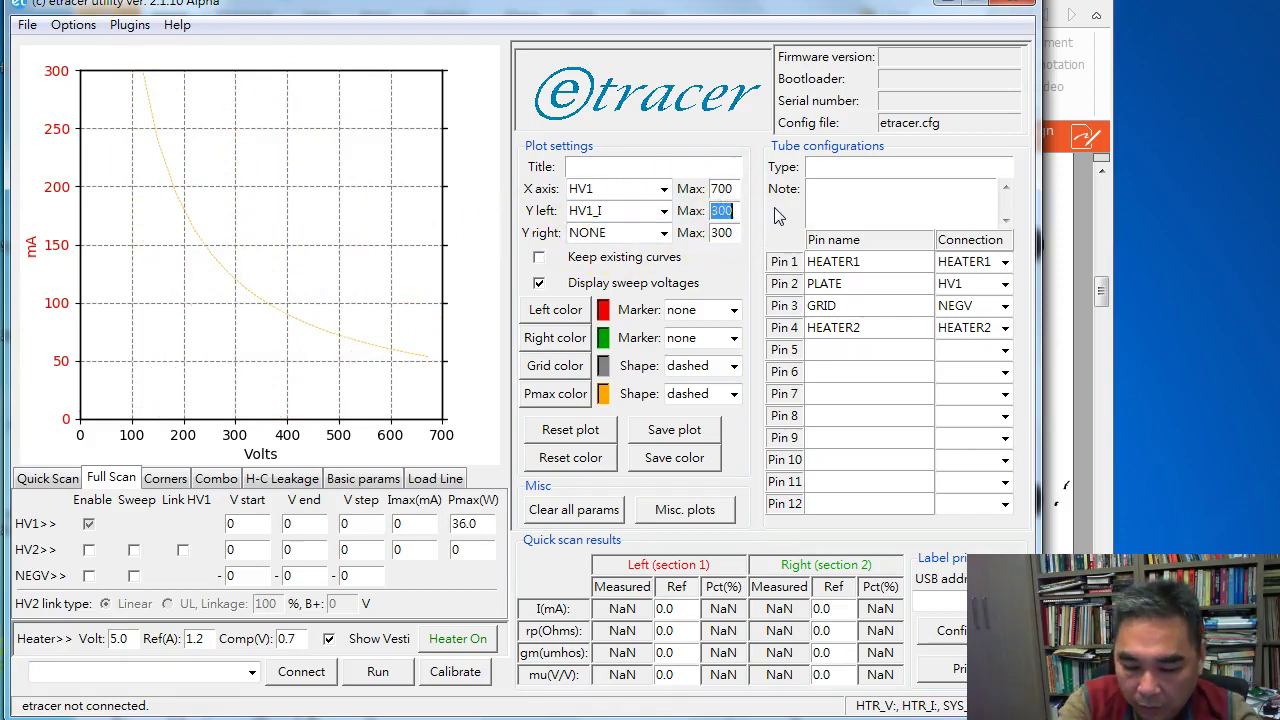
Set the plot's left Y axis maximum to 250 mA
key("Return")
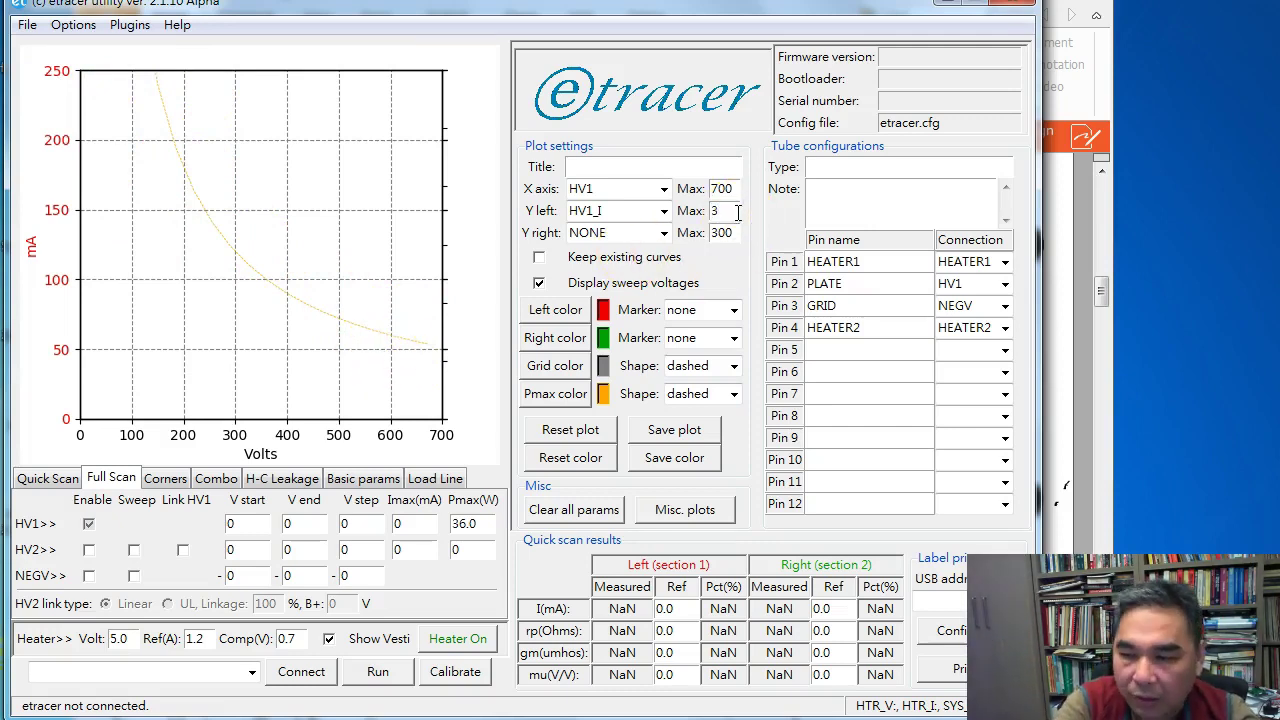
key("Return")
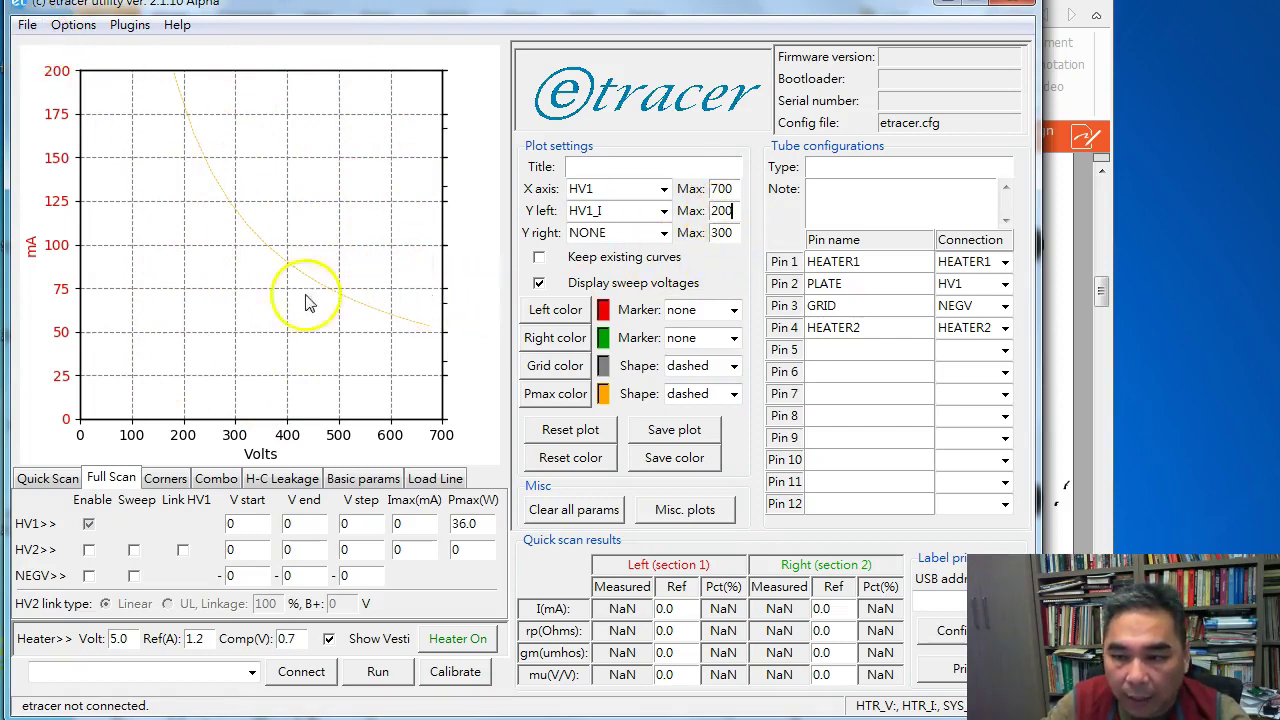
double_click(720, 210)
type("2")
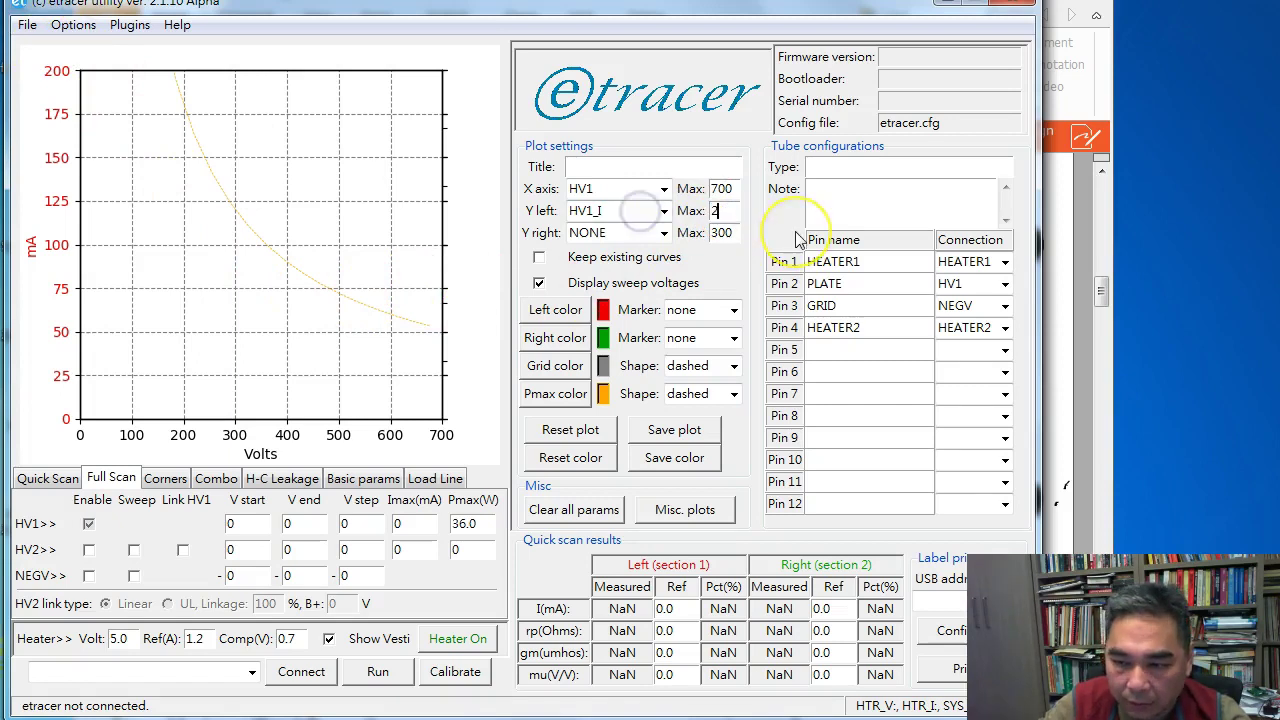
type("50")
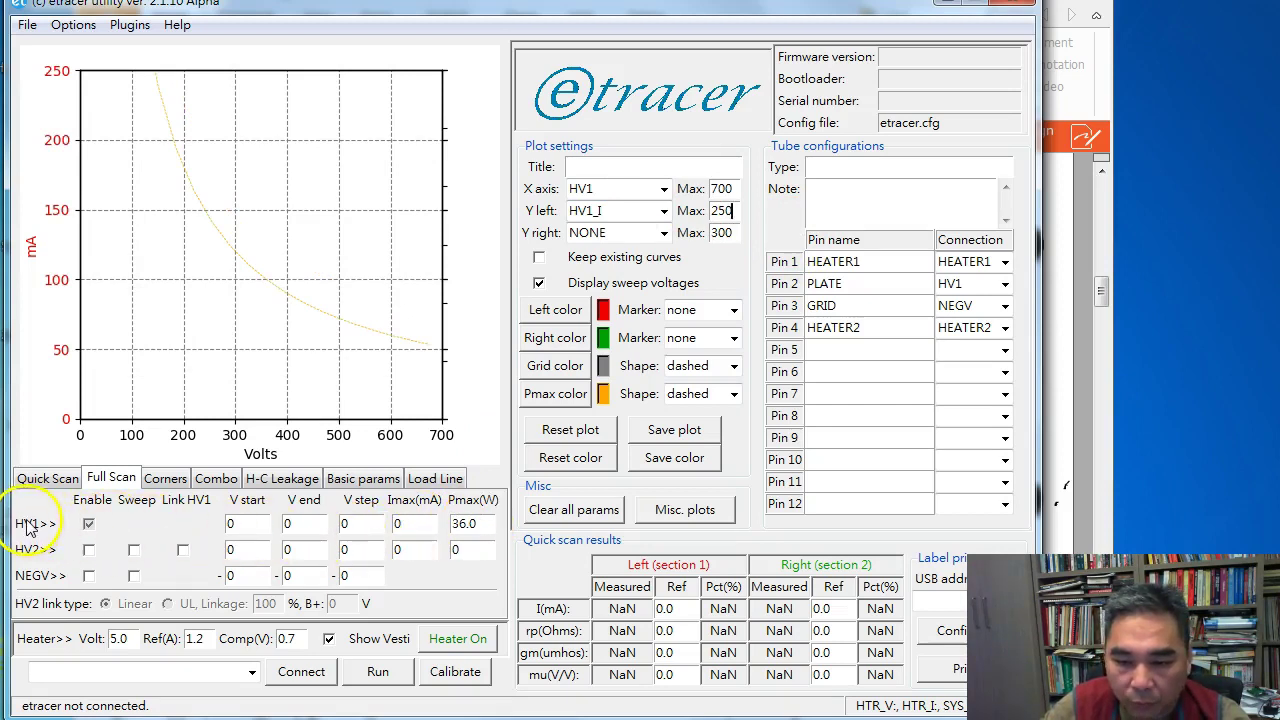
Consult the datasheet's plate characteristics chart again to find the plate voltage range for the HV1 sweep
left_click(1100, 491)
scroll(745, 435, "up", 5)
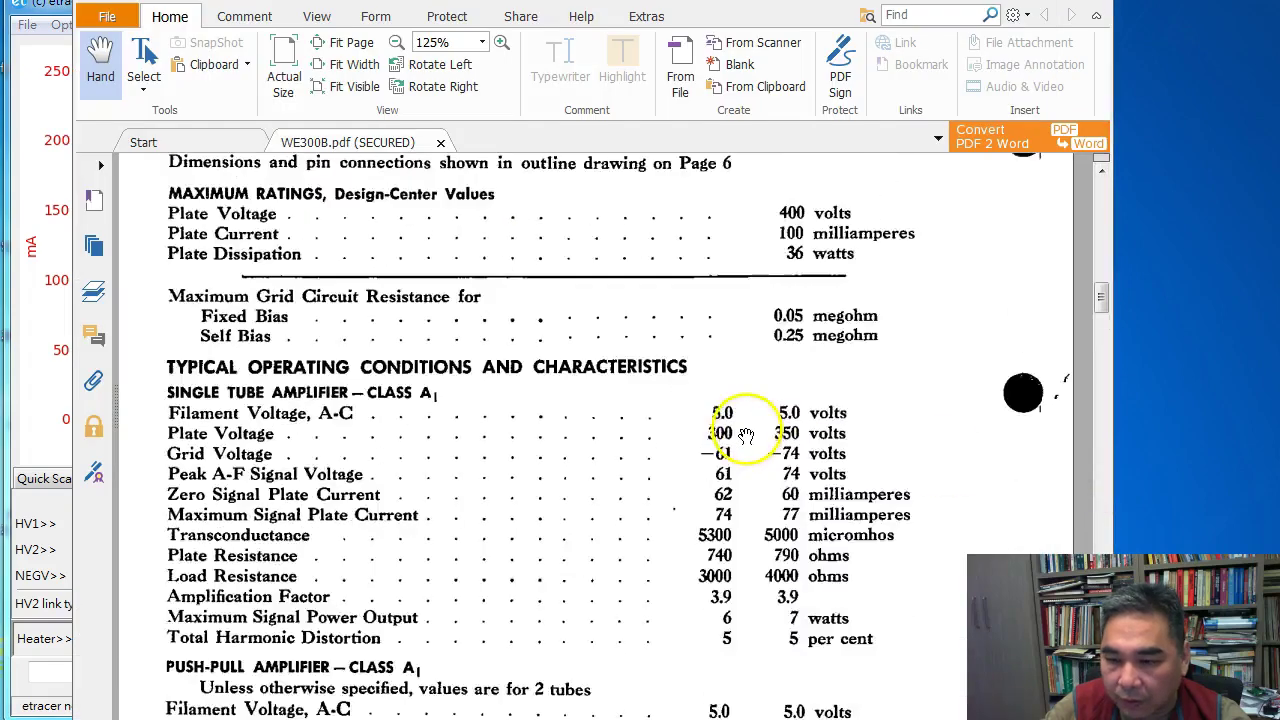
scroll(745, 435, "up", 5)
scroll(748, 420, "down", 15)
scroll(739, 409, "up", 4)
scroll(720, 440, "down", 1)
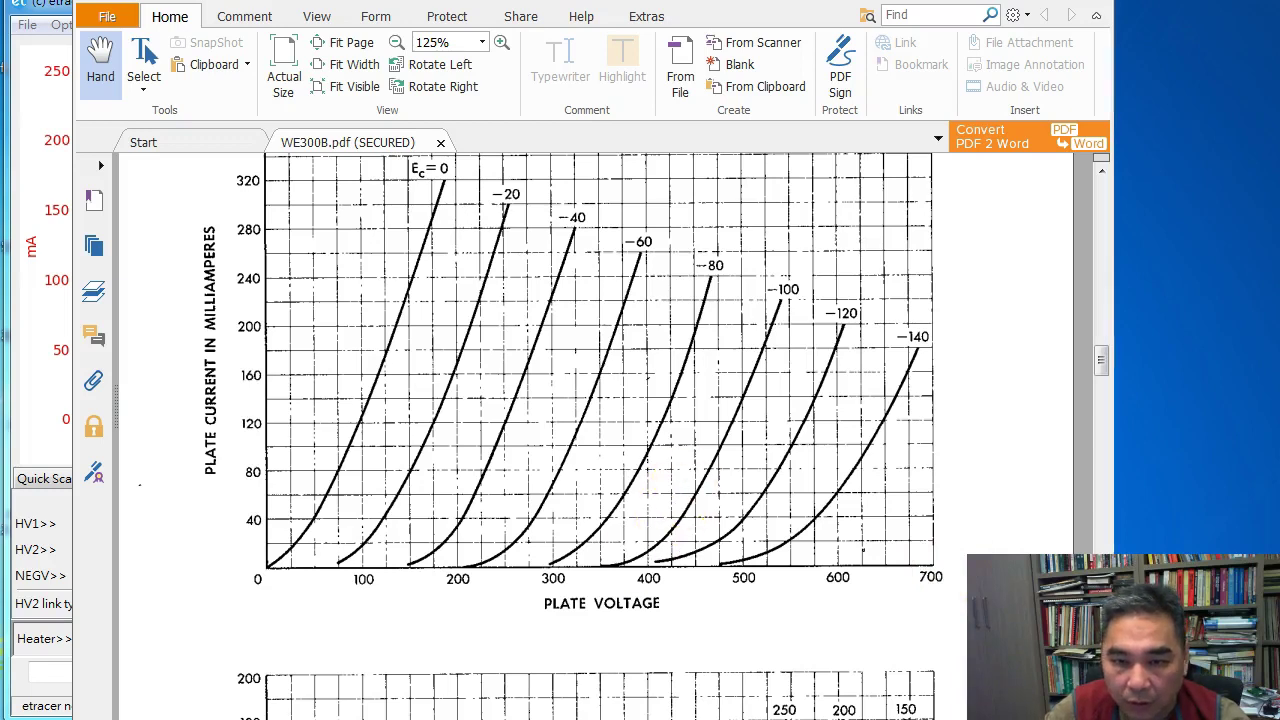
Return to the etracer utility and set HV1's end voltage to 700 V, voltage step to 35 V and Imax to 300 mA
key("alt+Tab")
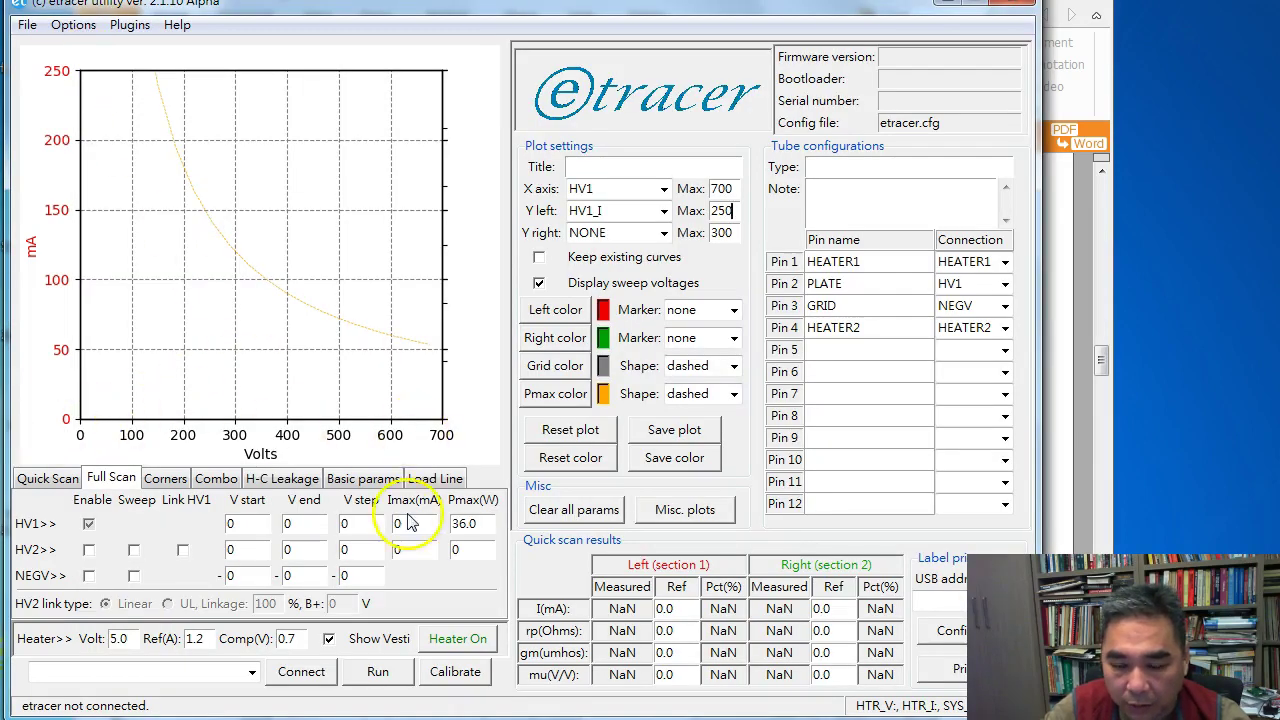
double_click(294, 523)
type("700")
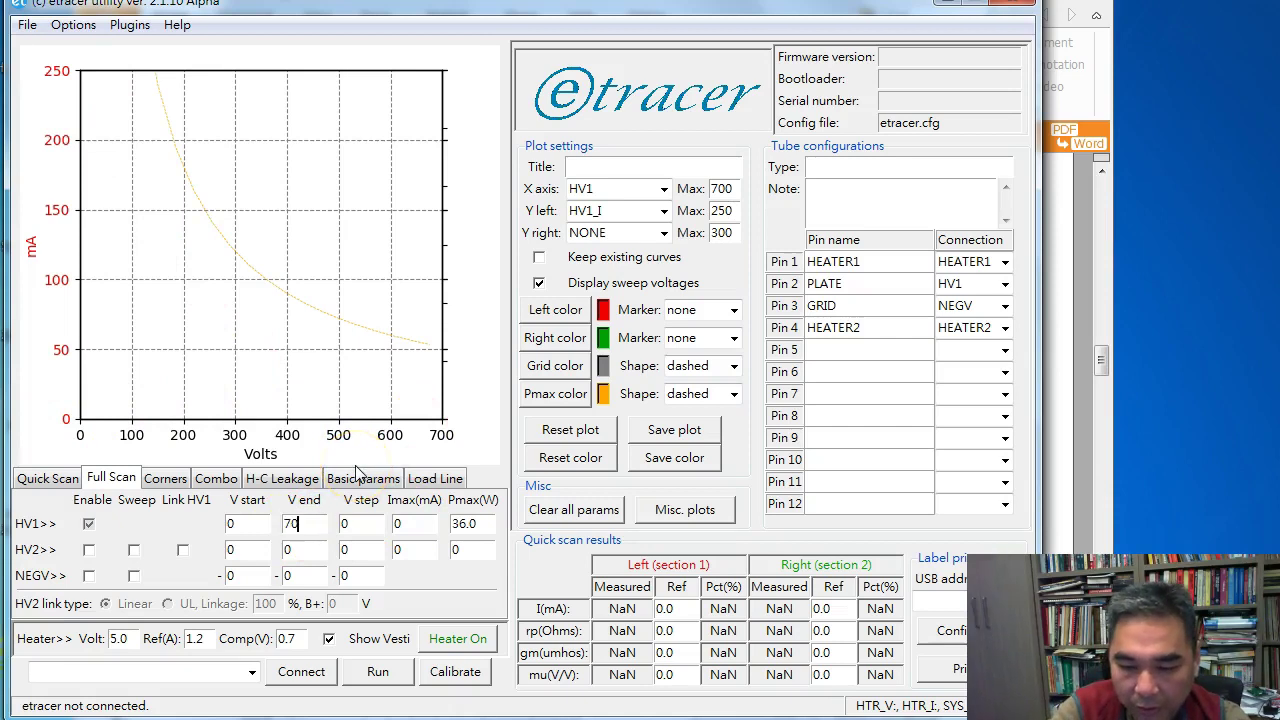
double_click(356, 524)
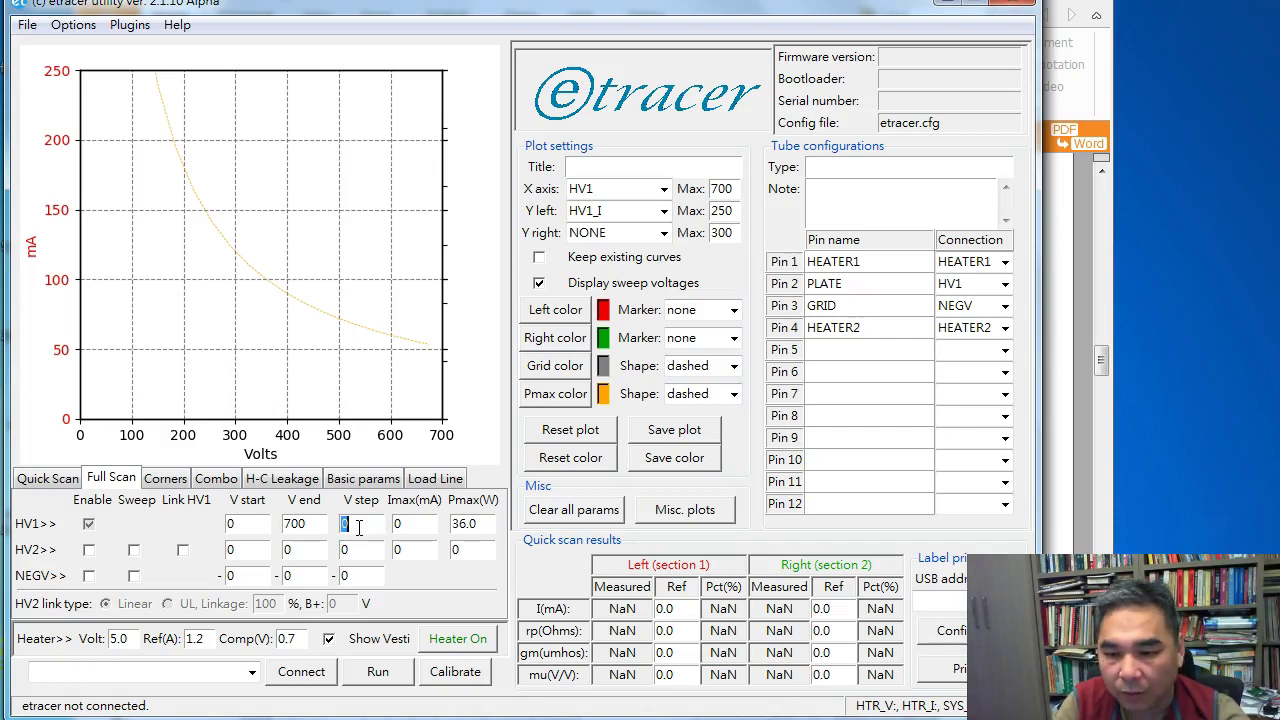
type("35")
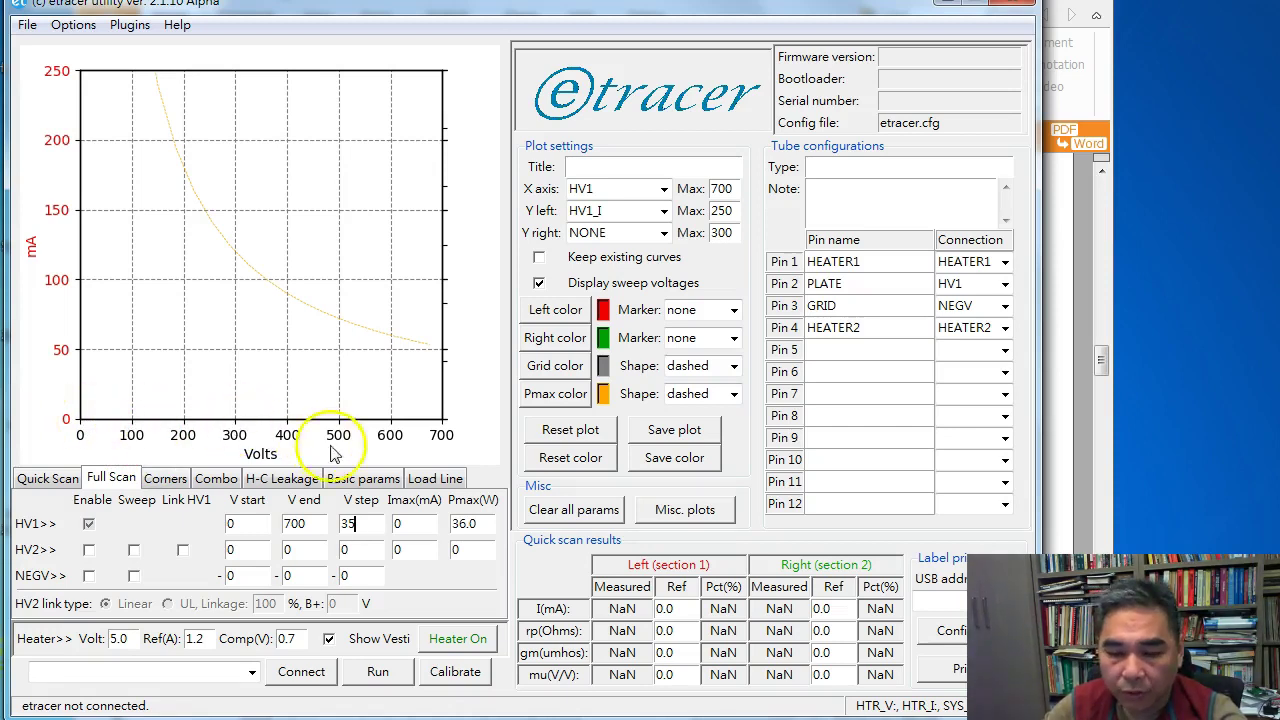
double_click(402, 523)
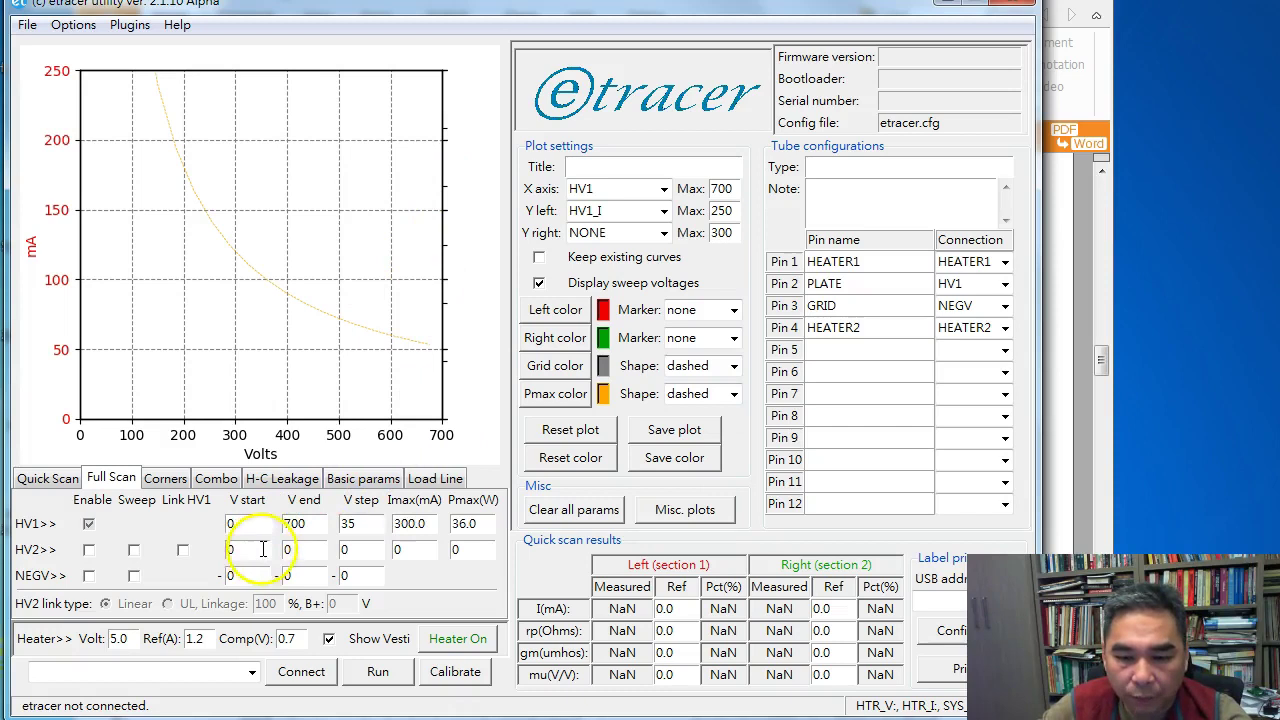
Enable NEGV together with its sweep, and consult the datasheet's plate characteristics chart for the grid voltage range
left_click(88, 575)
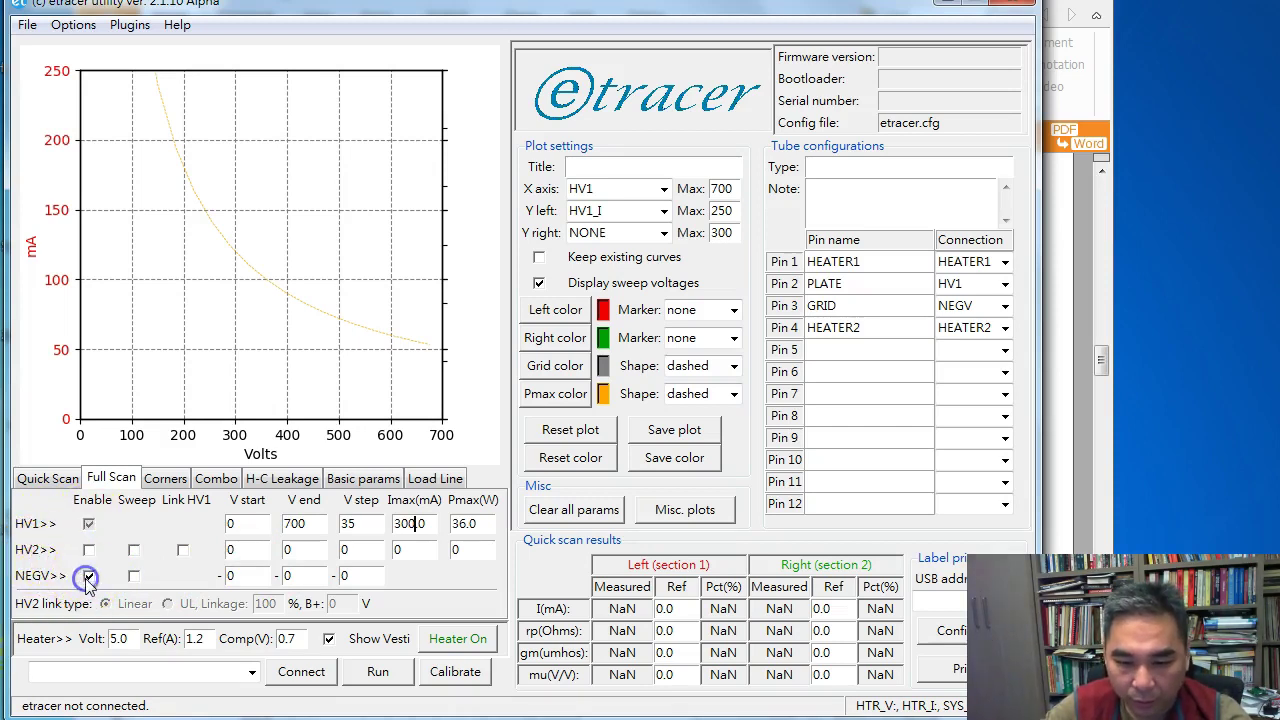
left_click(133, 577)
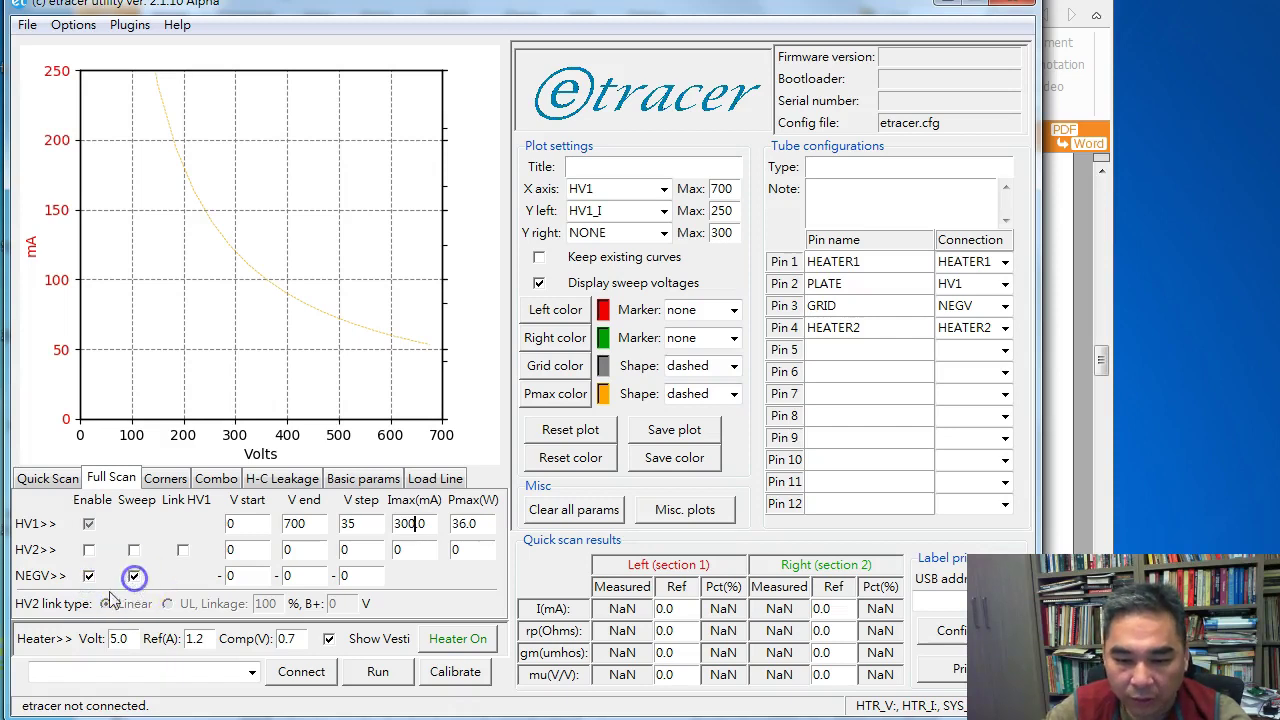
left_click(44, 574)
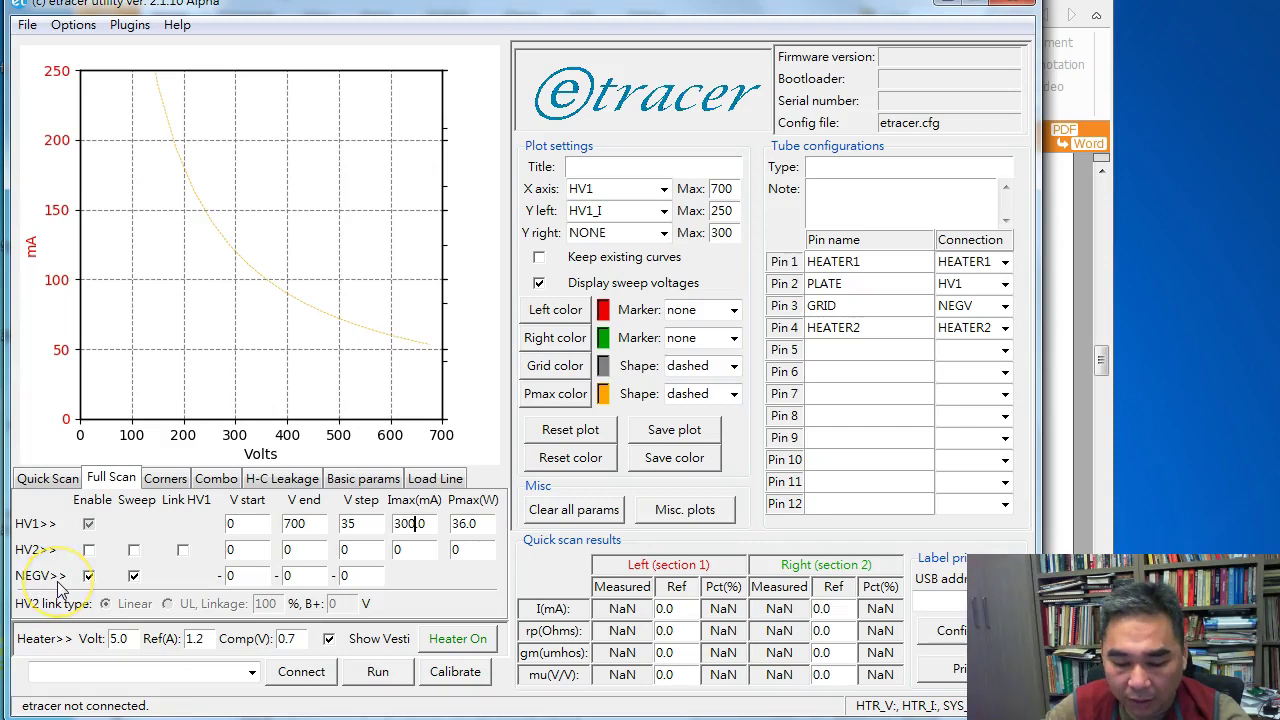
left_click(134, 577)
left_click(167, 572)
left_click(230, 576)
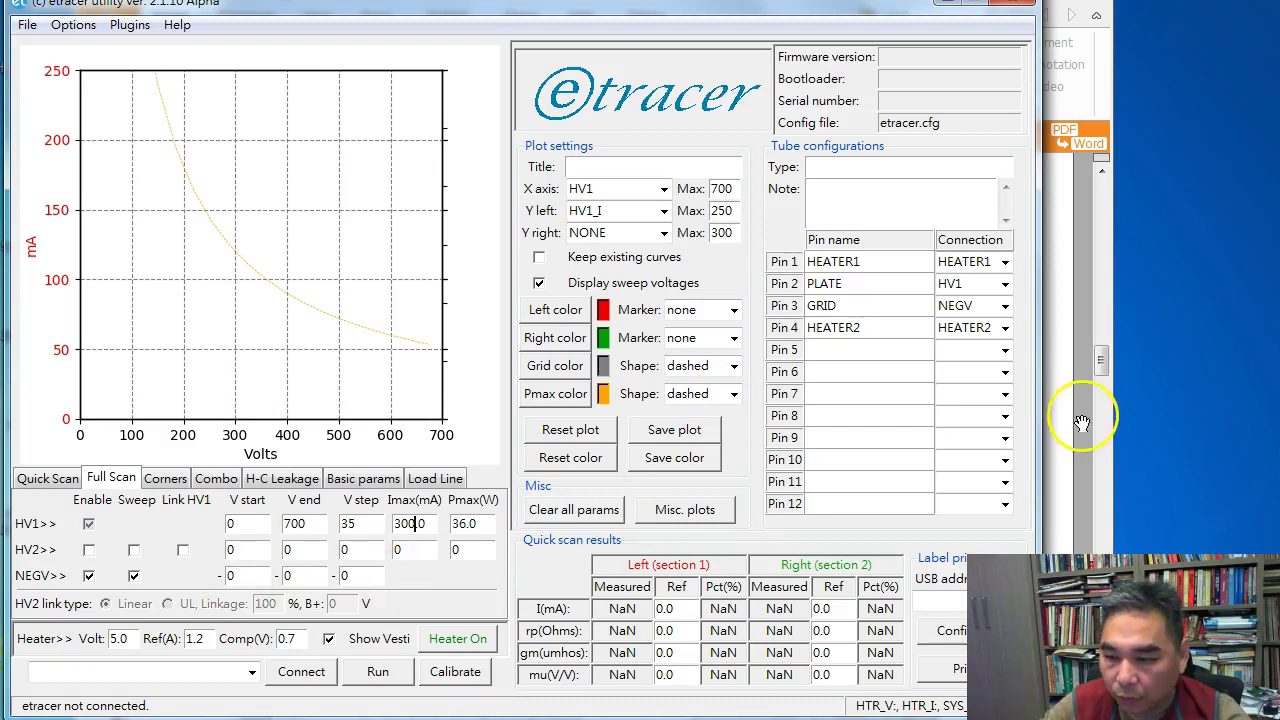
left_click(1104, 358)
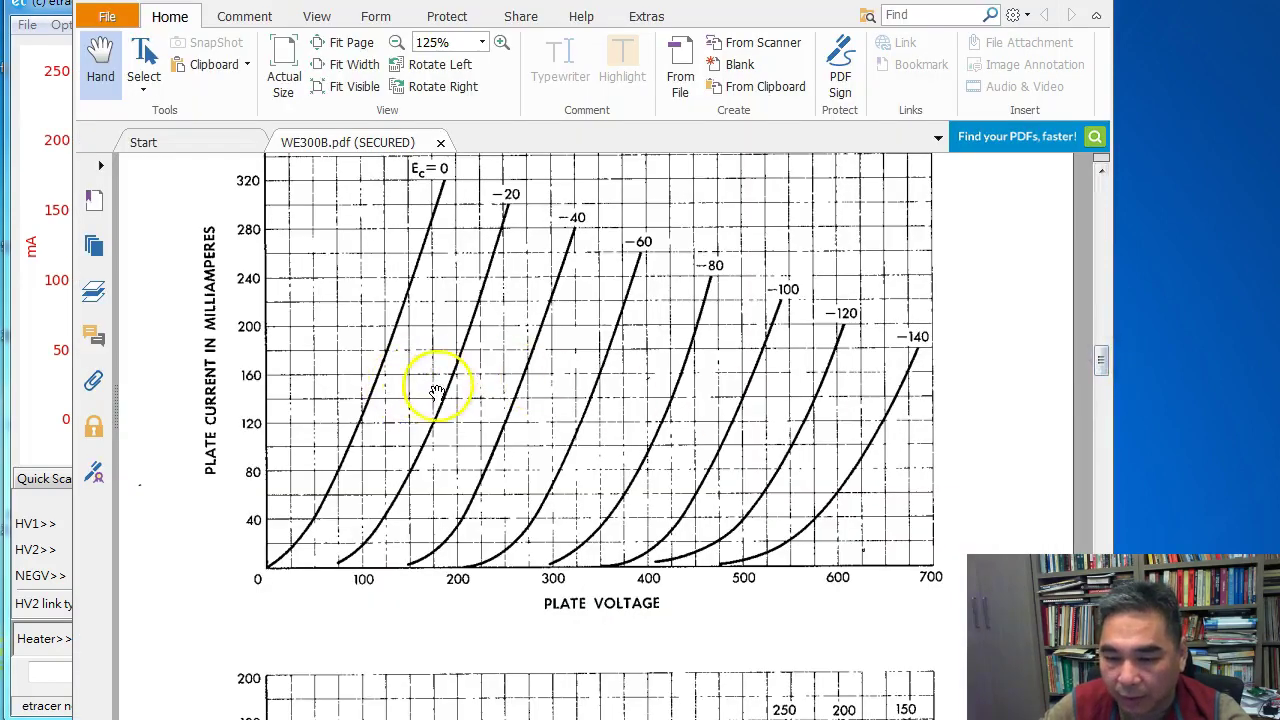
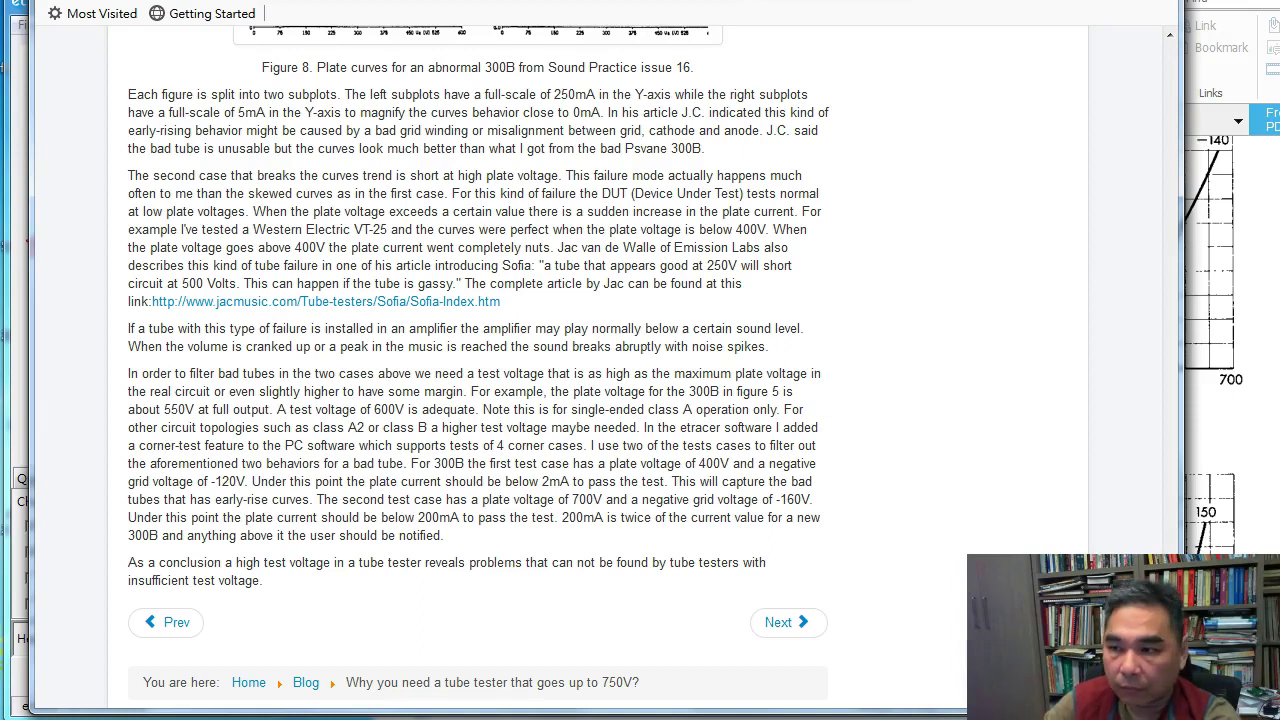
Compare the 300B corner test settings in the etracer utility with the plate characteristics curves in the WE300B datasheet
key("alt+Tab")
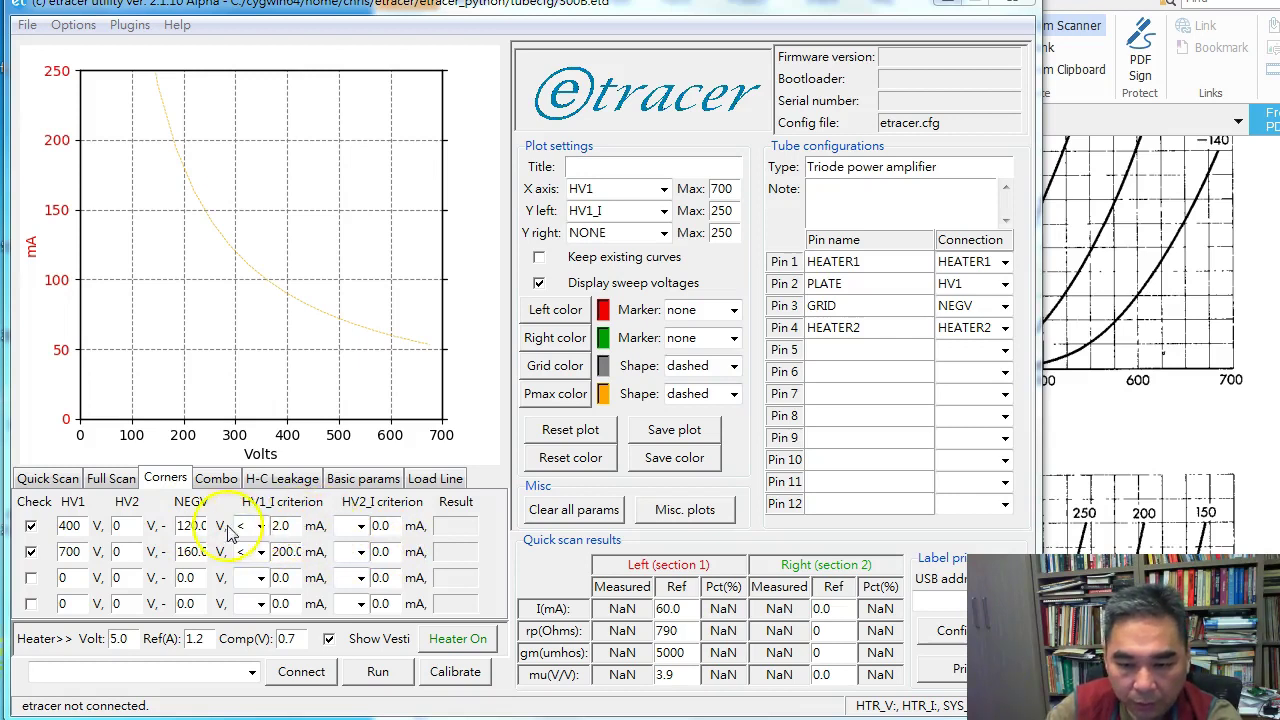
left_click(1097, 431)
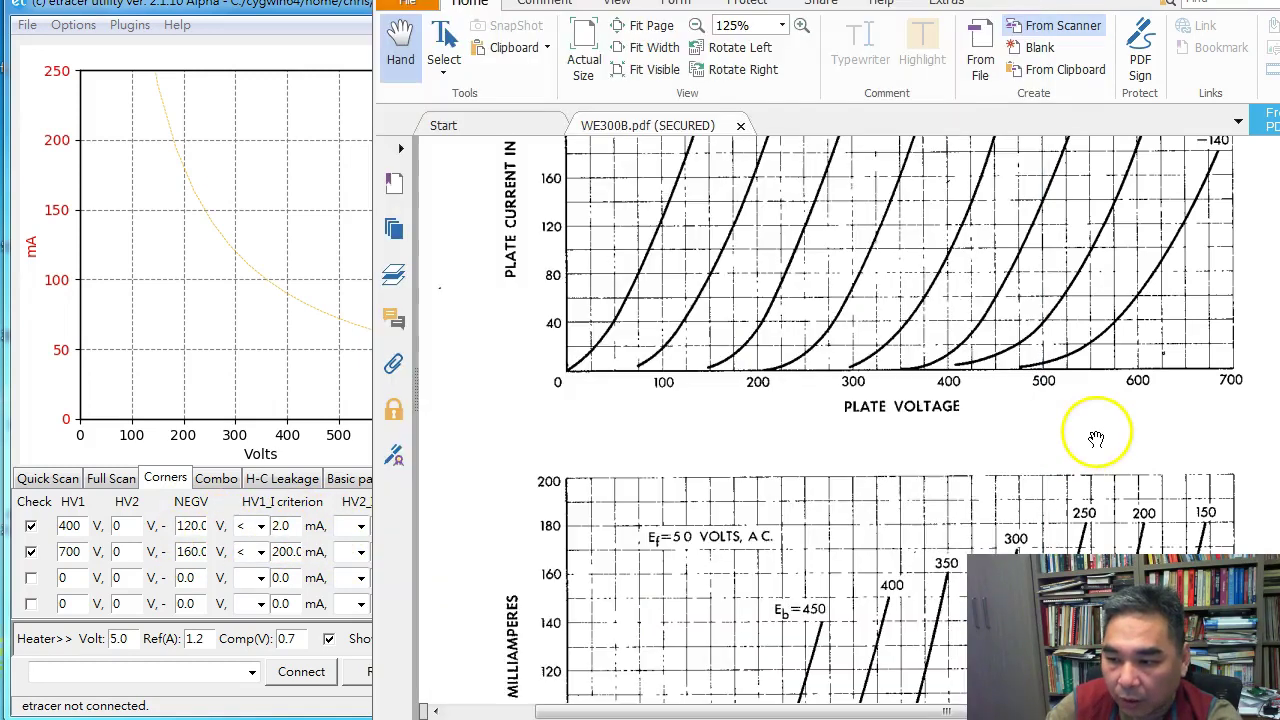
scroll(958, 424, "up", 3)
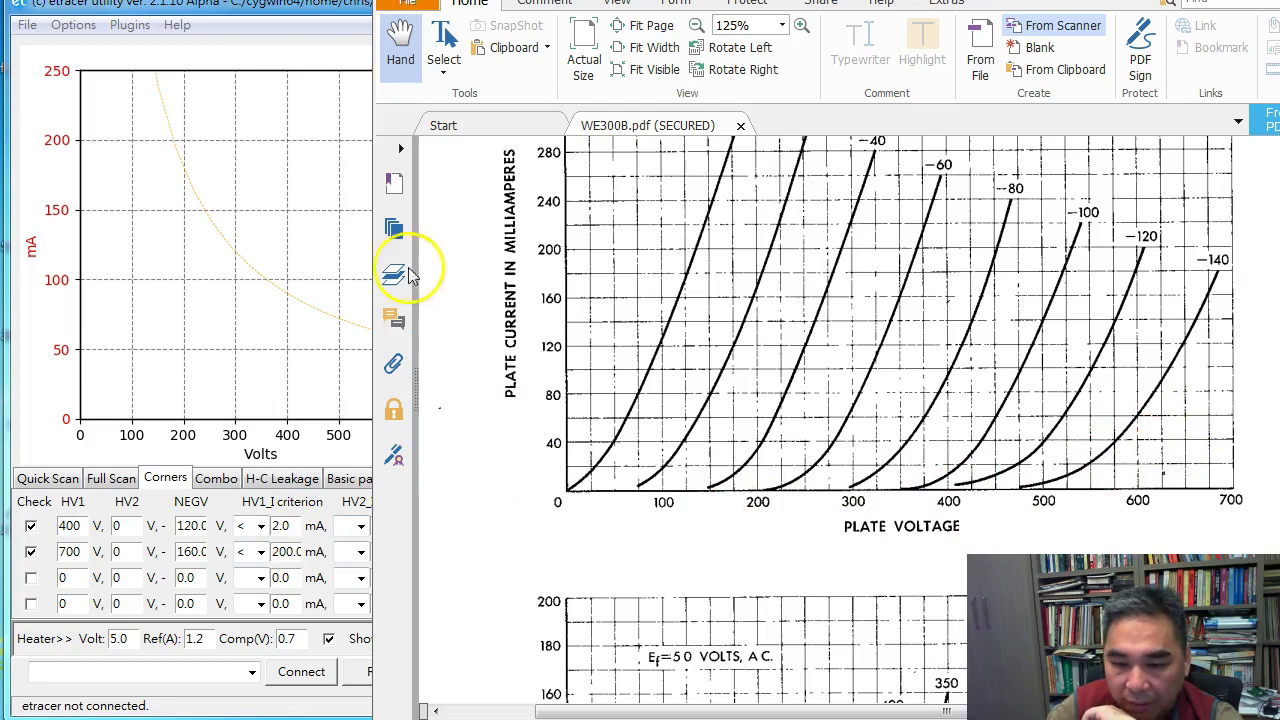
mouse_move(316, 12)
left_mouse_down()
mouse_move(266, 17)
mouse_move(297, 17)
left_mouse_up()
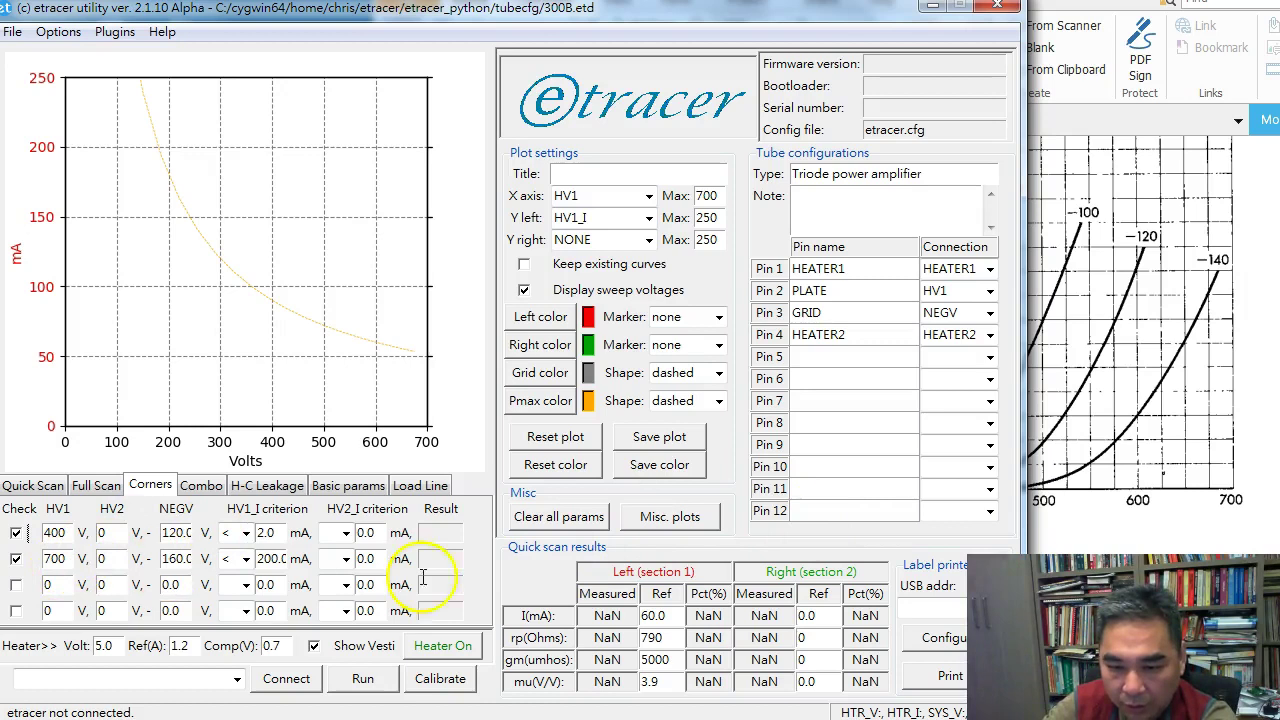
Sketch a red freehand curve beyond the -140 V curve on the WE300B chart, from about 530 V to 700 V plate voltage
left_click(1209, 447)
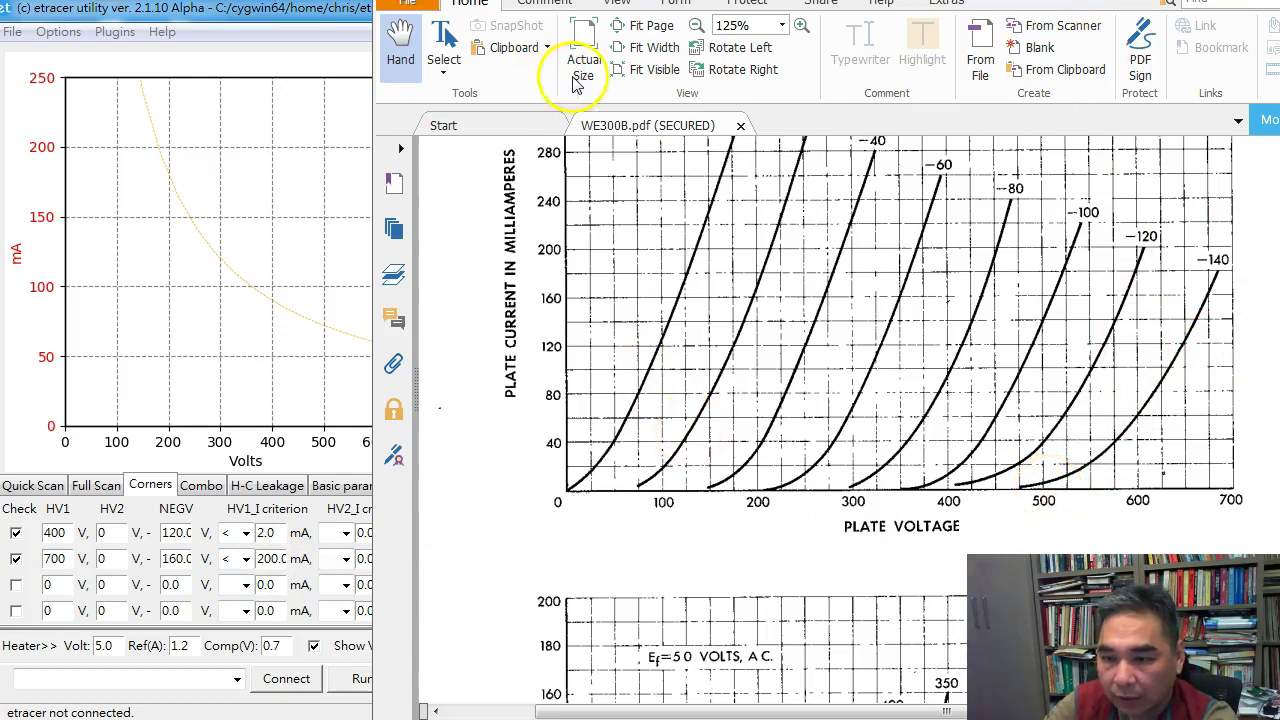
left_click_drag(1047, 2, 776, 0)
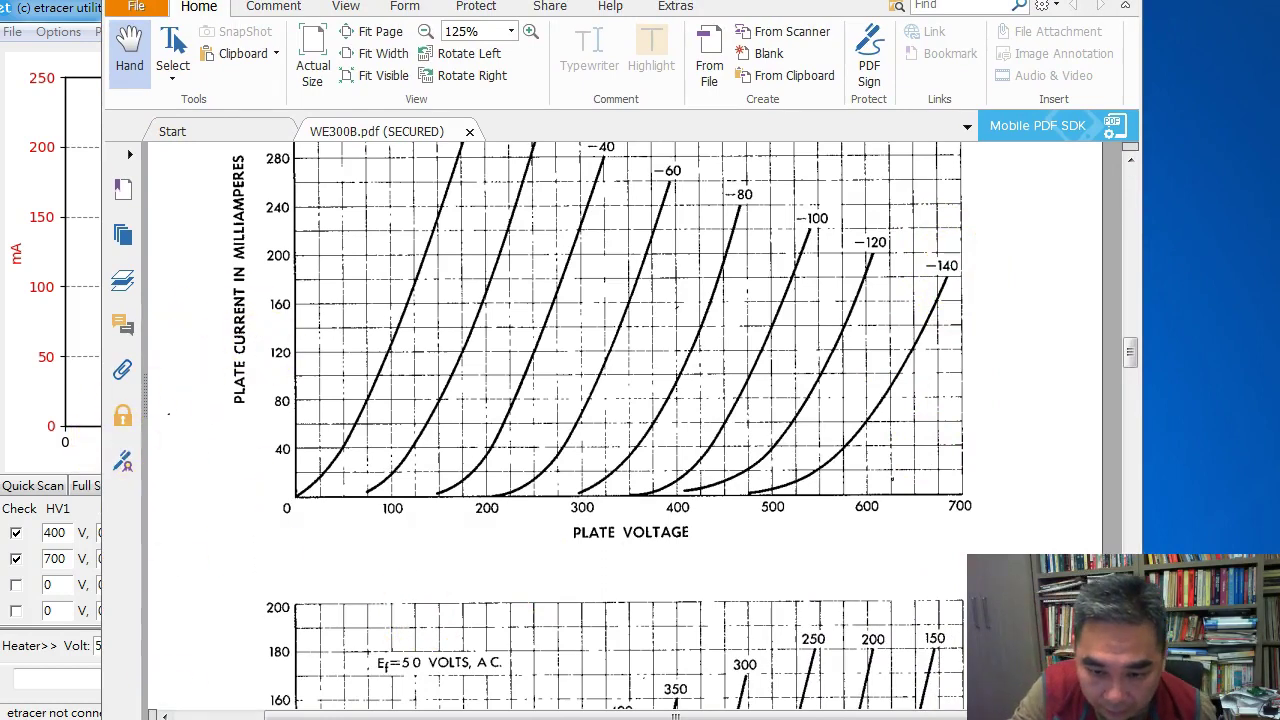
mouse_move(800, 500)
left_mouse_down()
mouse_move(889, 477)
mouse_move(967, 356)
left_mouse_up()
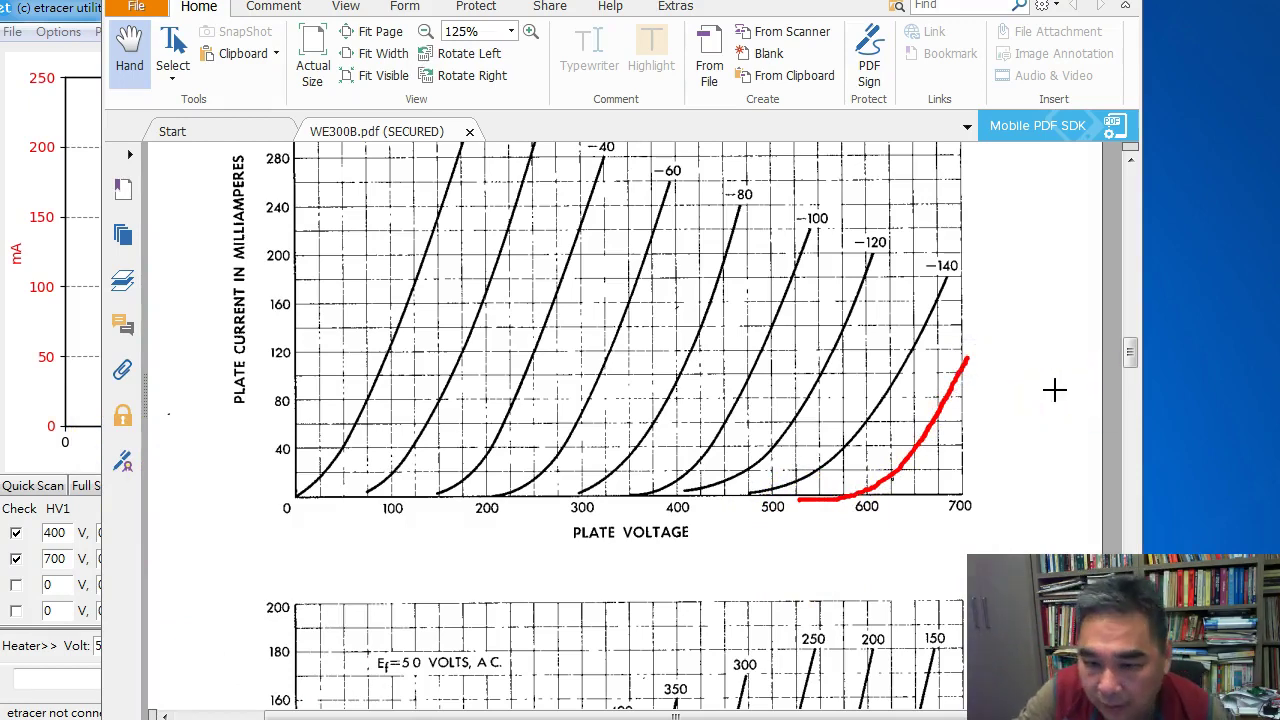
left_click(966, 371)
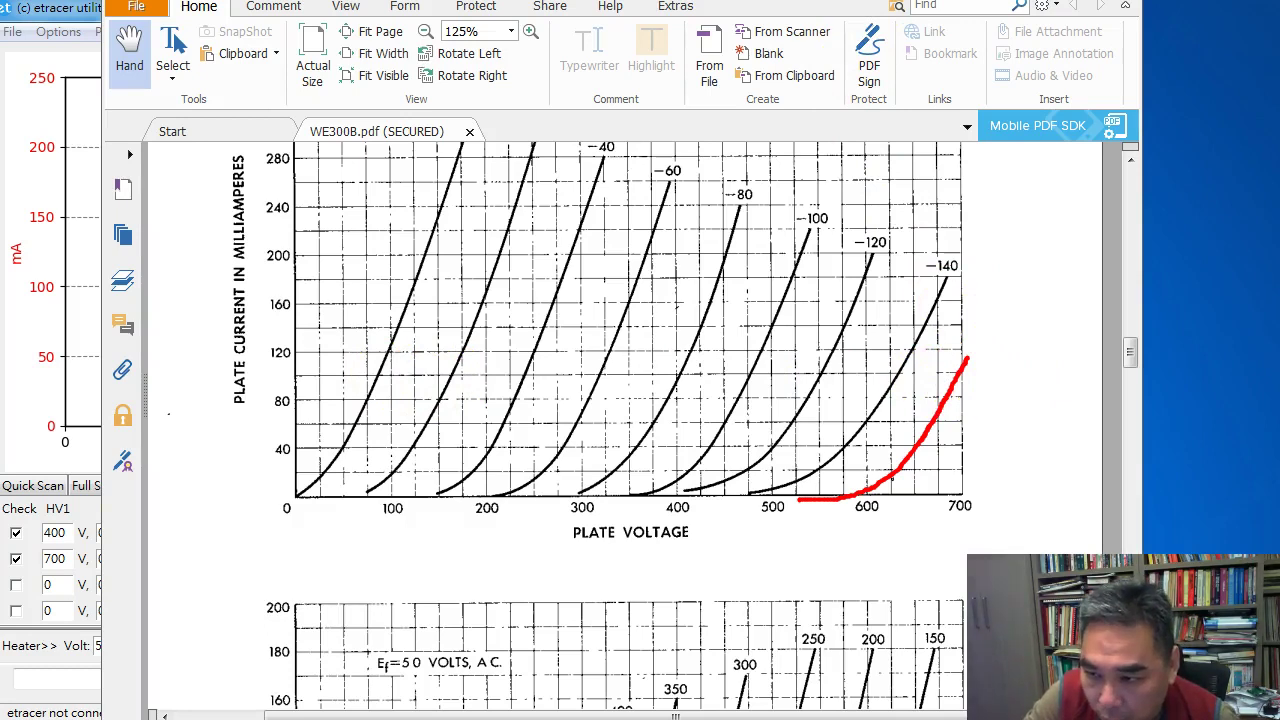
Put the datasheet away and examine the 6C45 wiring diagram, Figure 16, in the etracer_PCB_manual_ENG.docx document
left_click(88, 10)
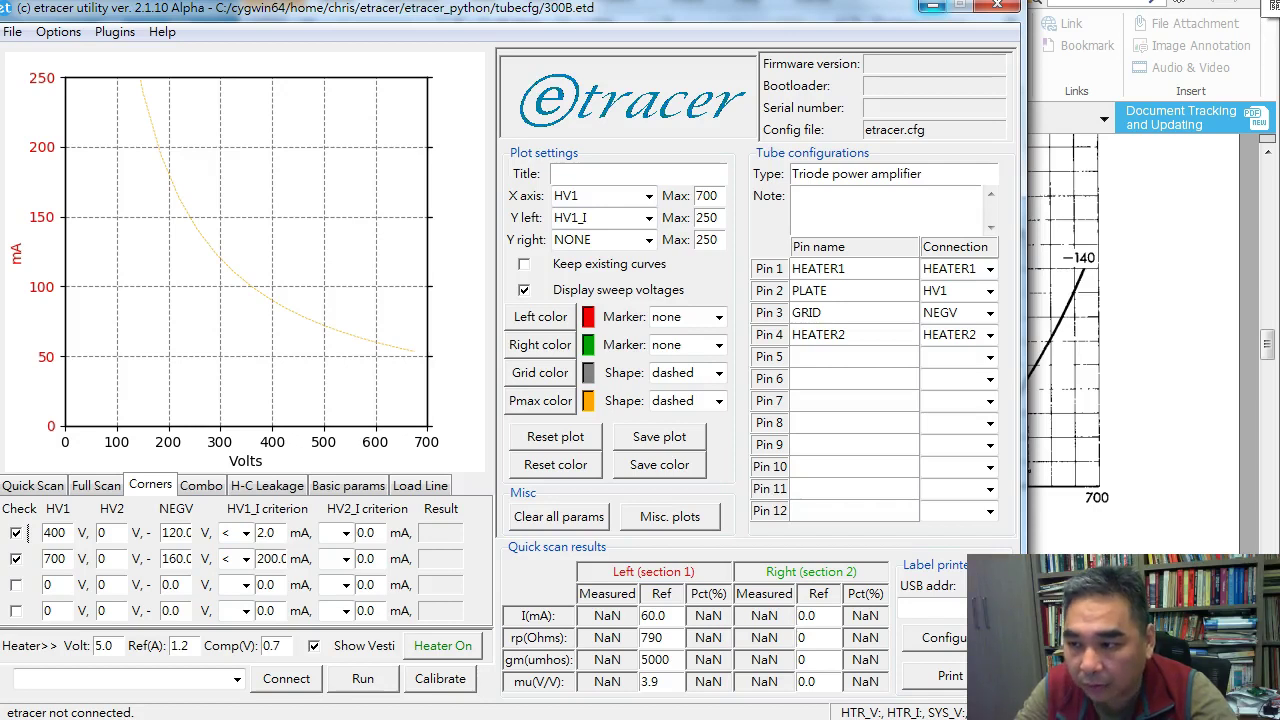
left_click(932, 5)
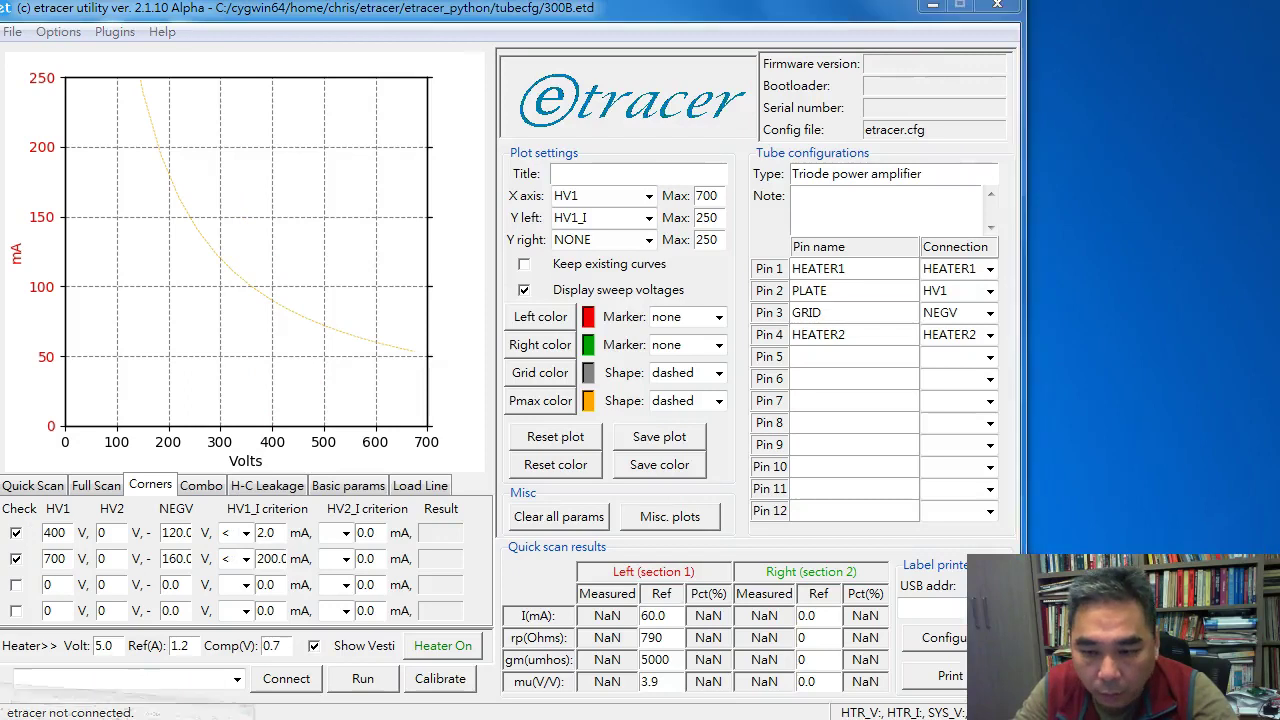
key("alt+Tab")
scroll(737, 377, "down", 10)
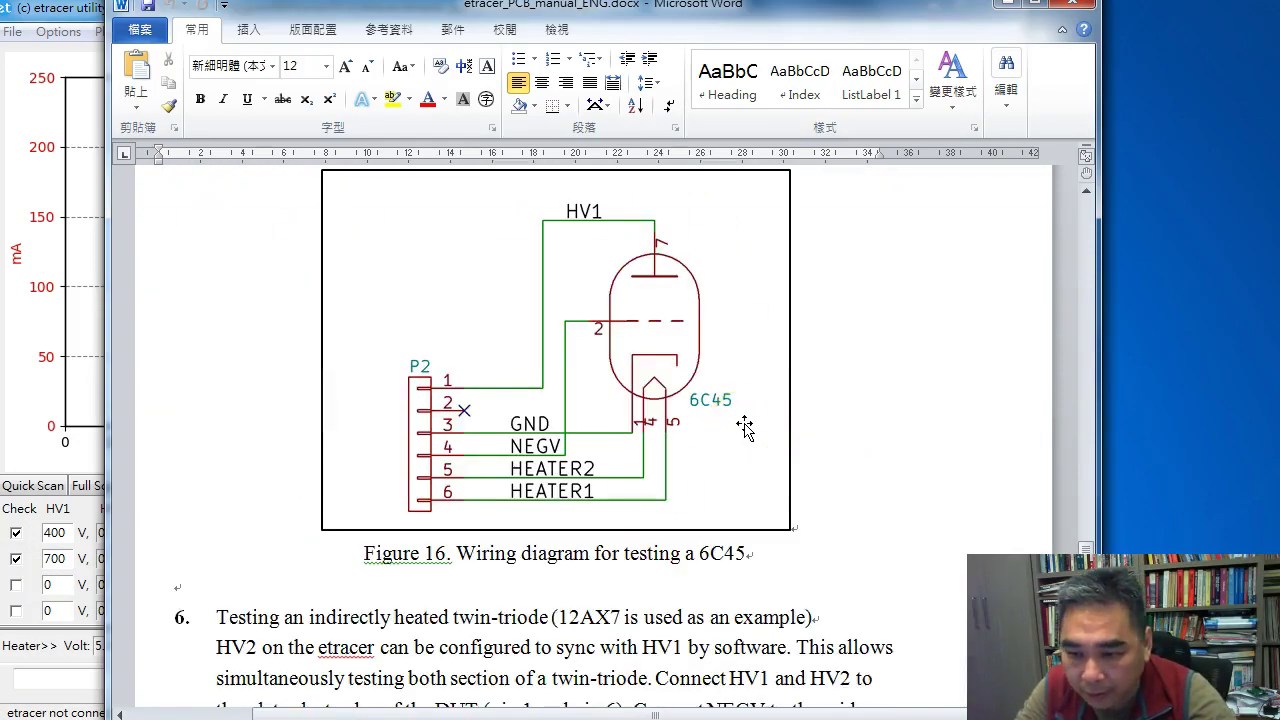
scroll(742, 435, "up", 1)
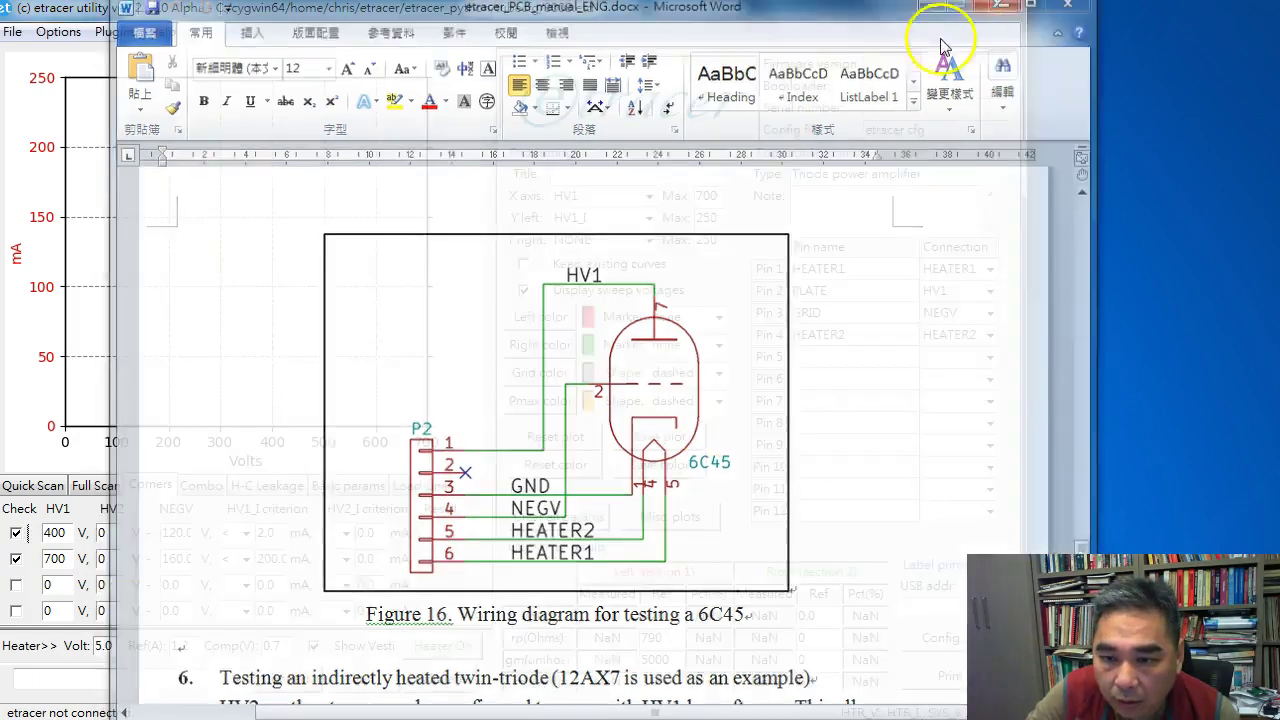
Return to the etracer utility and load the 6C4.etd tube configuration from the tubecfg folder
left_click(12, 22)
left_click(12, 31)
left_click(14, 31)
left_click(114, 31)
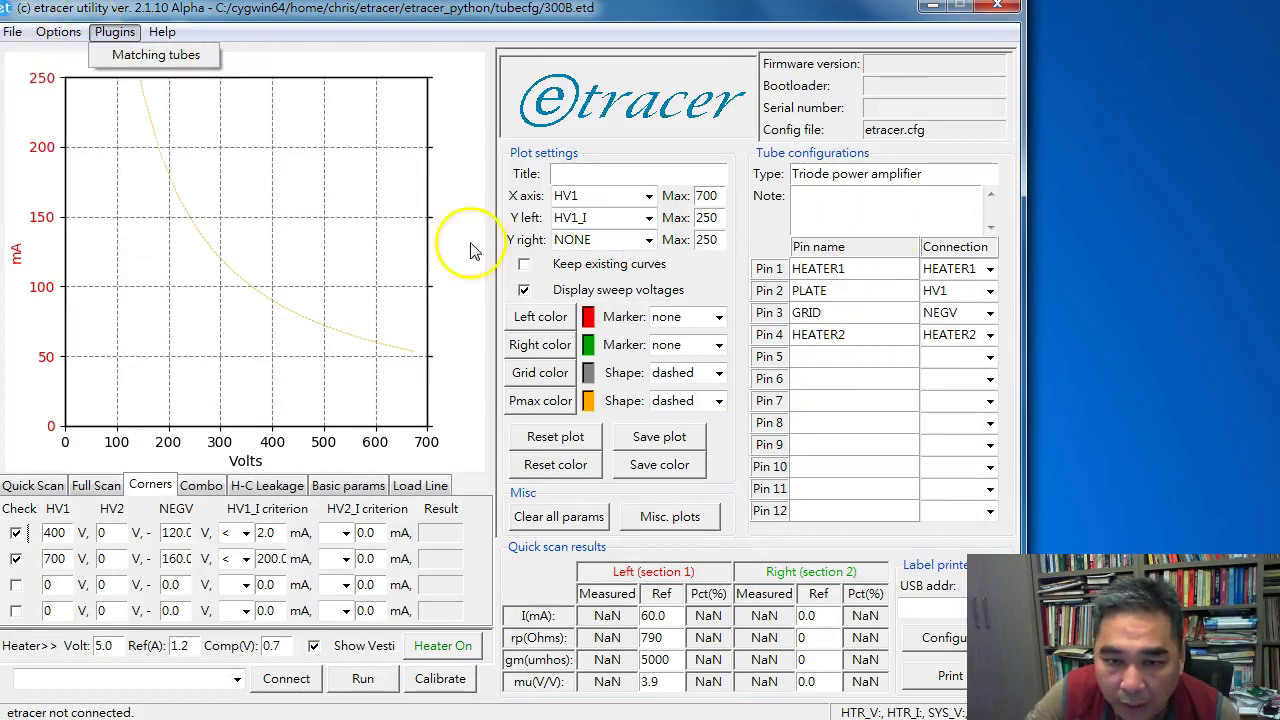
left_click(12, 31)
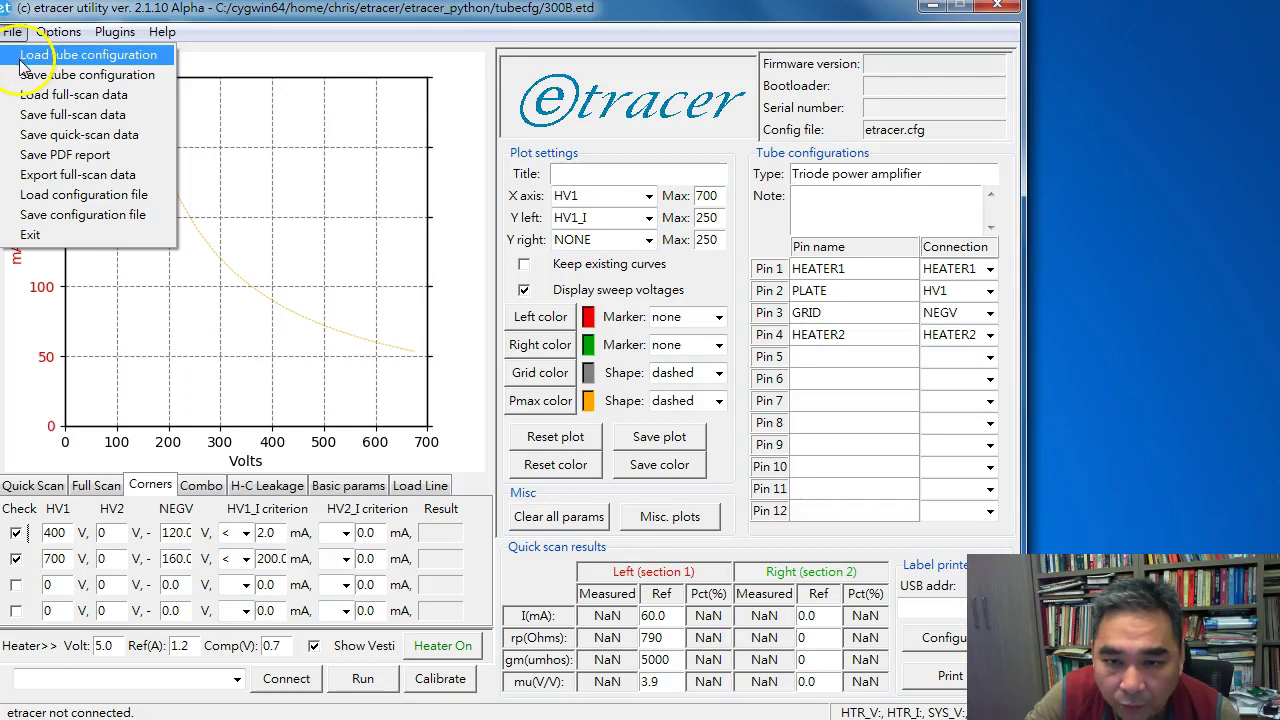
left_click(24, 58)
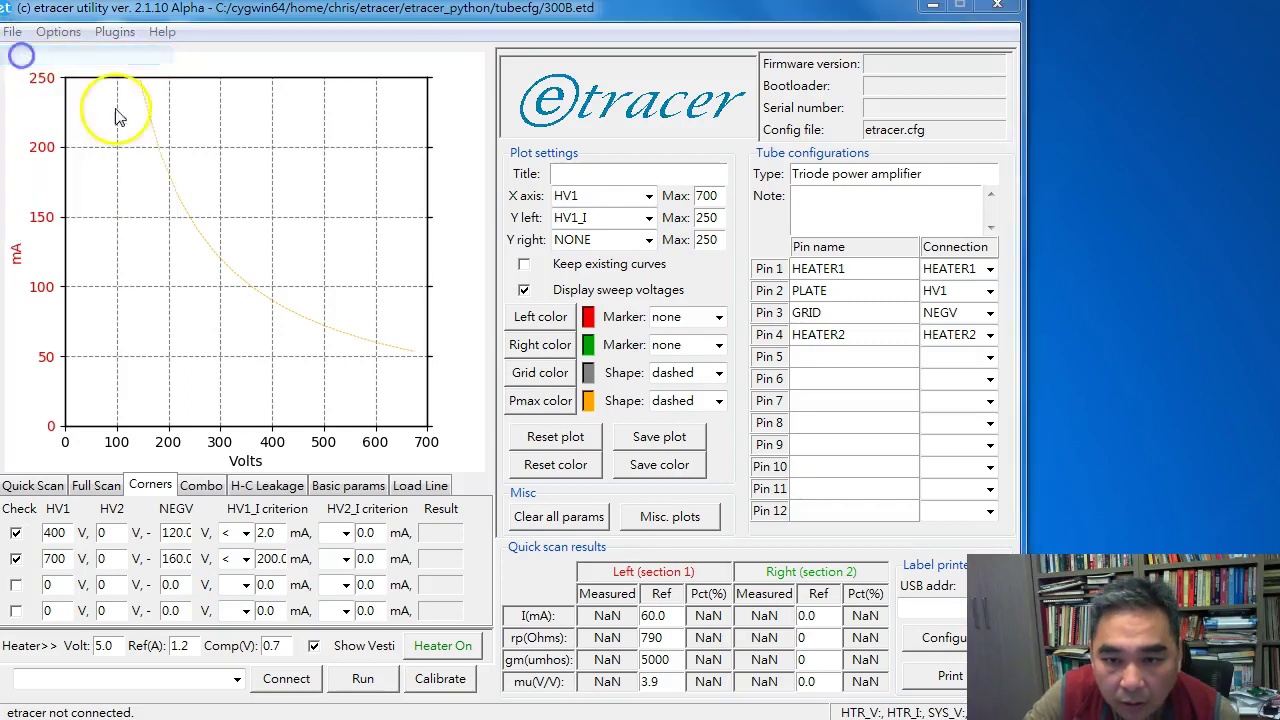
left_click(350, 349)
scroll(375, 362, "down", 4)
scroll(373, 360, "down", 3)
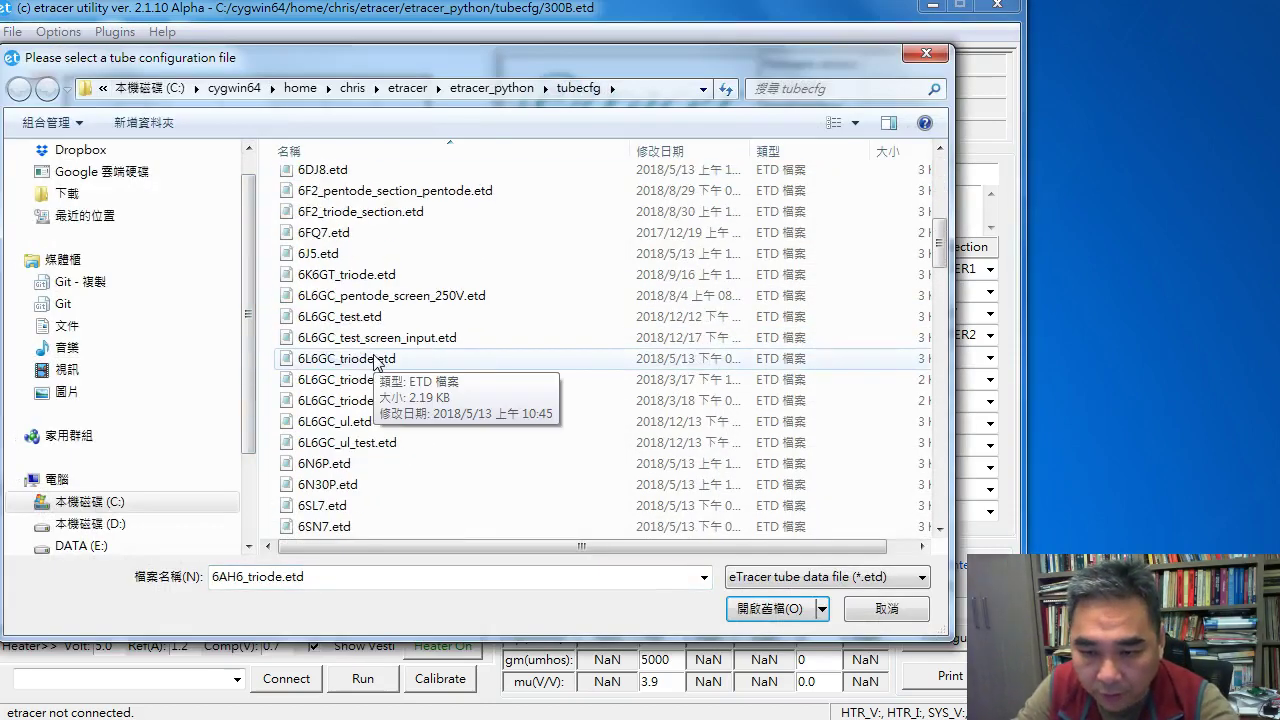
scroll(371, 357, "up", 2)
double_click(320, 175)
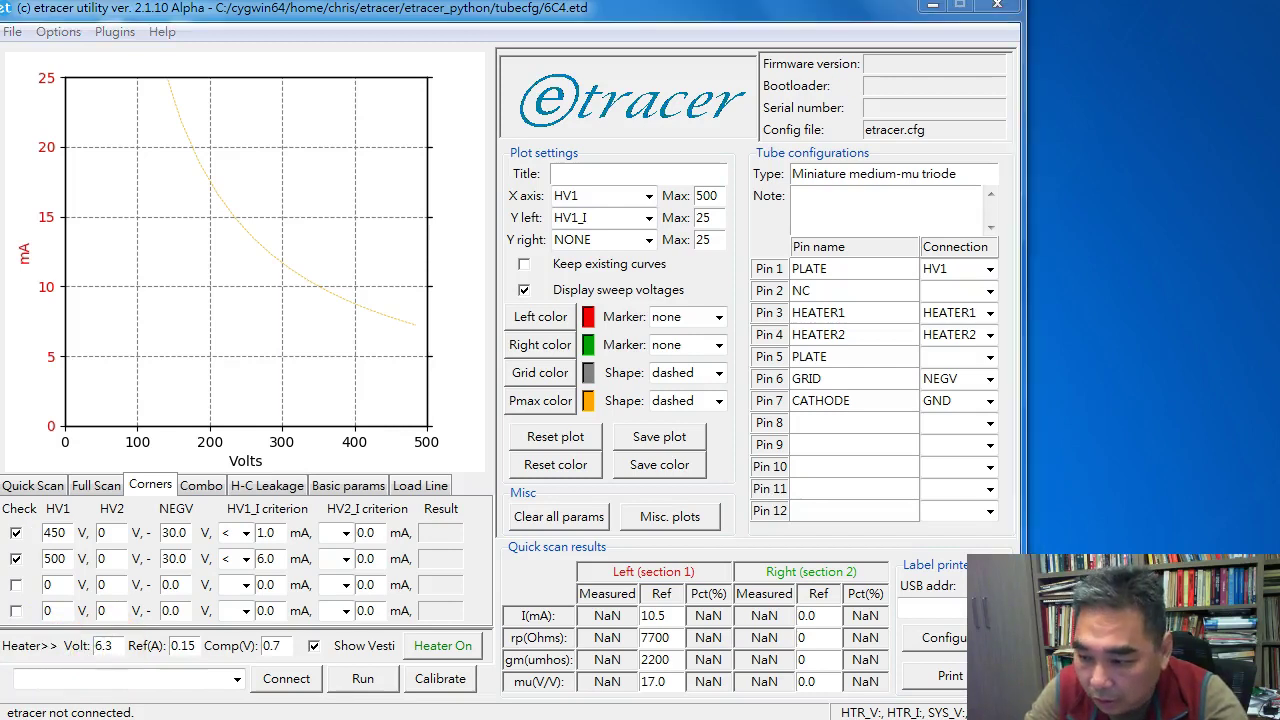
Show the desktop and open the 6C4_RCA.PDF datasheet
key("super+d")
left_click(188, 400)
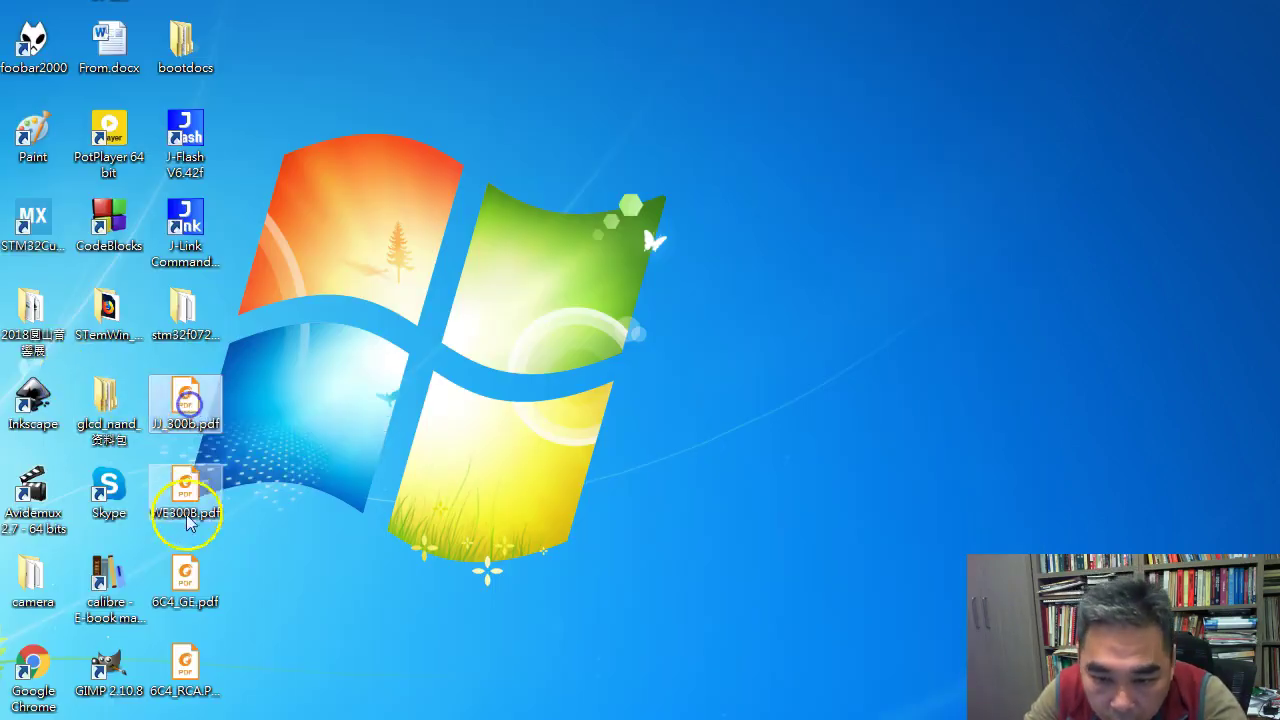
left_click(185, 580)
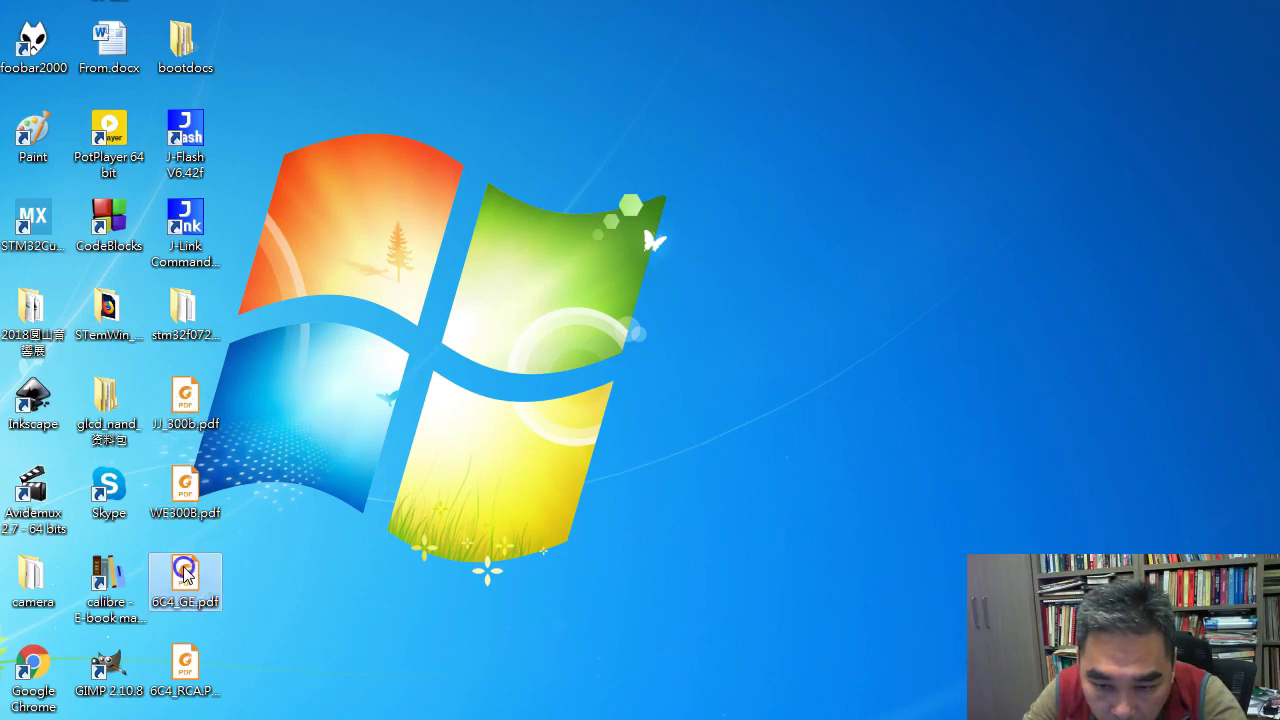
left_click(205, 670)
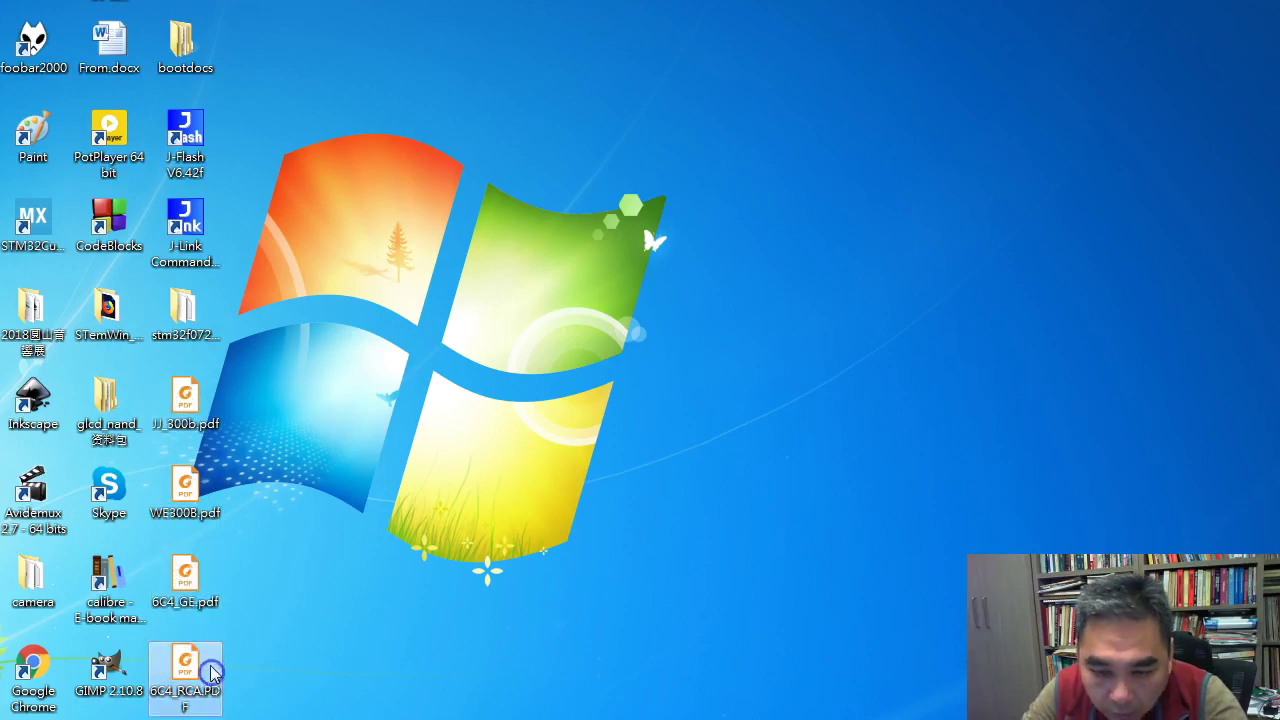
double_click(200, 585)
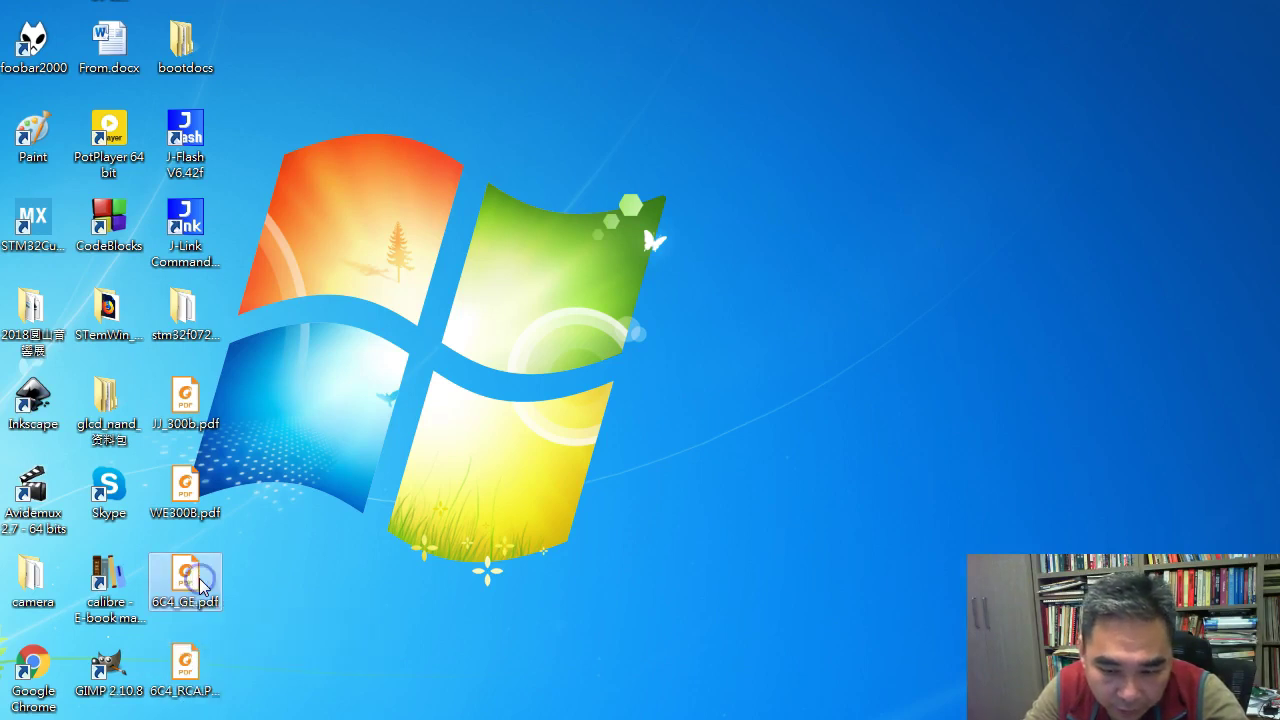
left_click(200, 688)
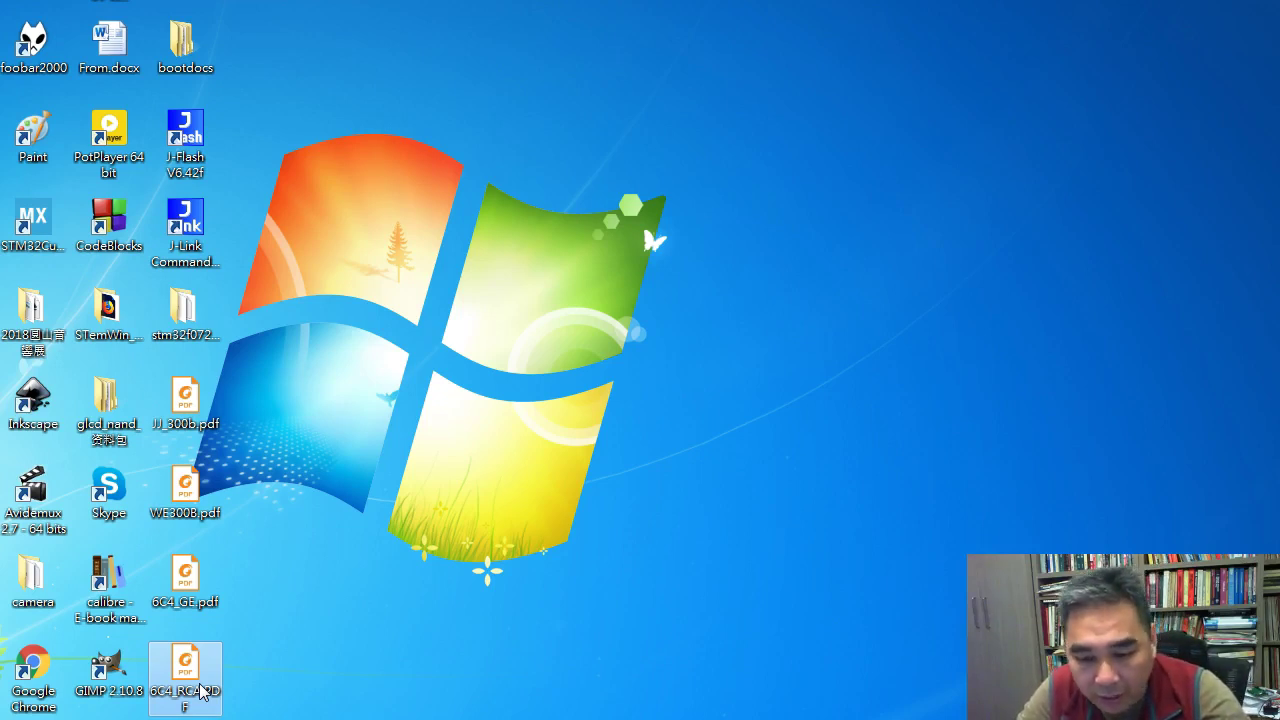
double_click(195, 655)
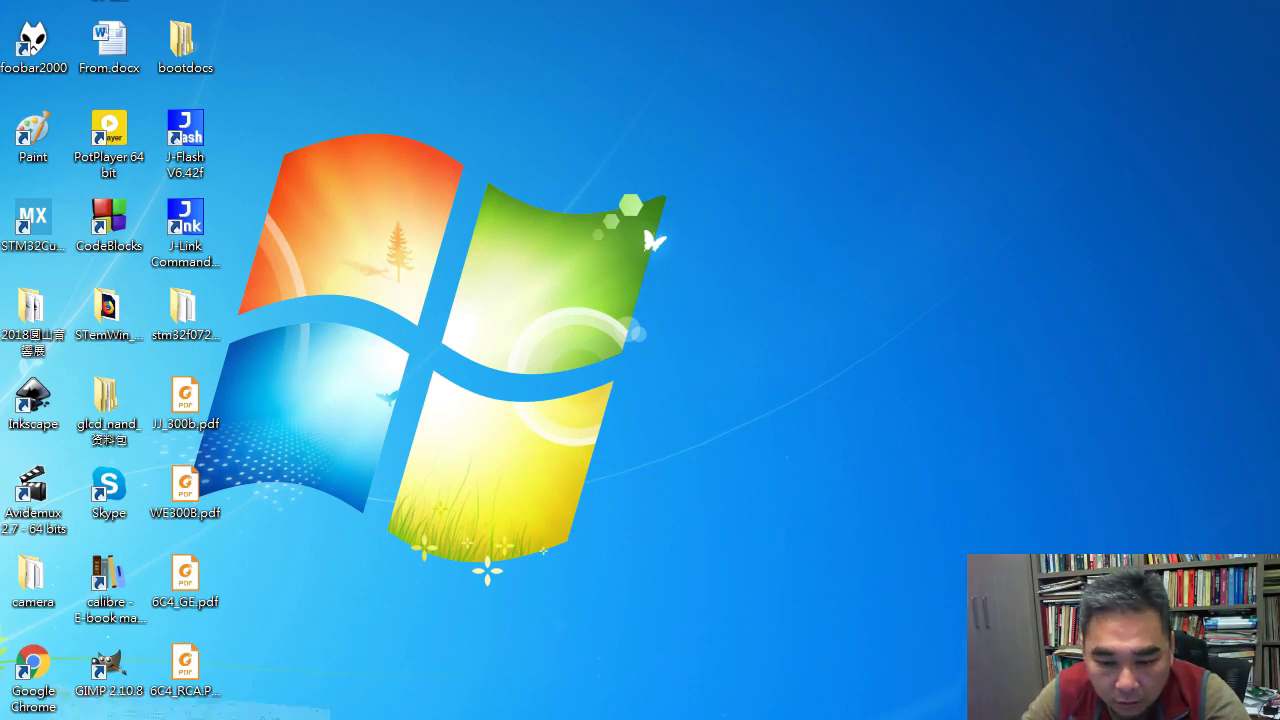
Examine the 6C4 datasheet's heater data, pin connections and class A amplifier maximum ratings
scroll(731, 293, "up", 7)
scroll(757, 295, "down", 3)
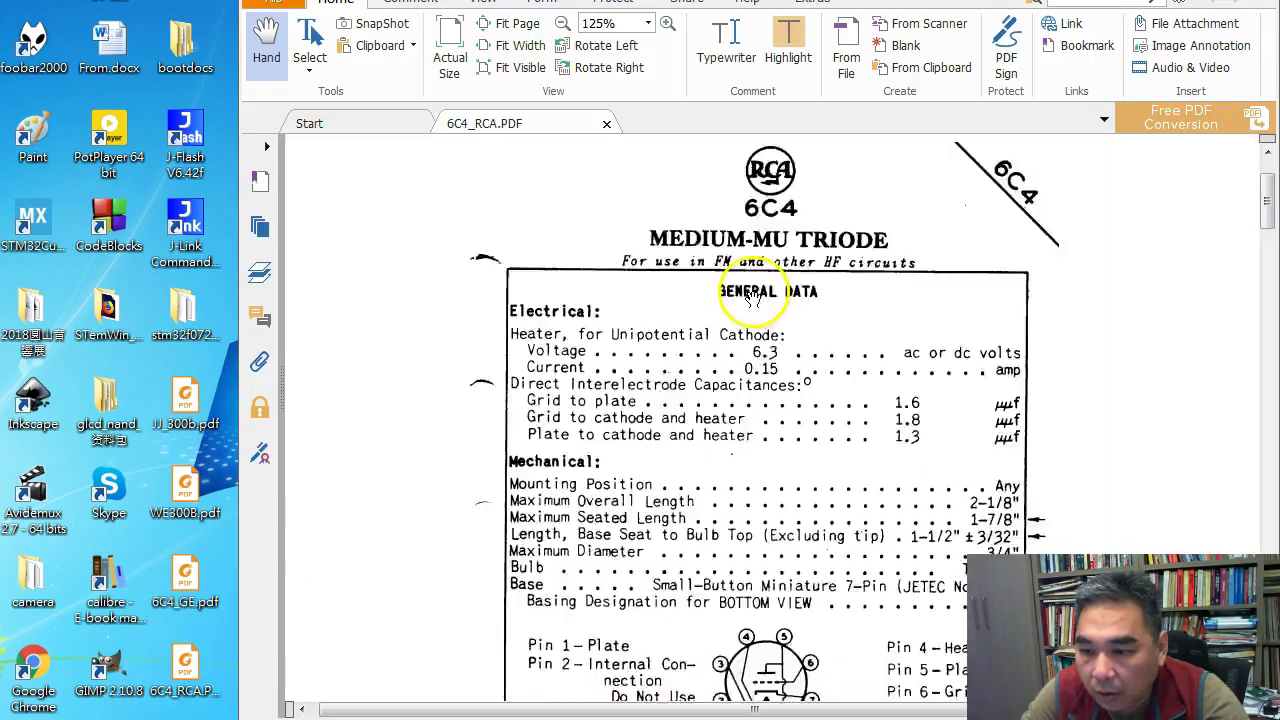
left_click_drag(925, 2, 790, 0)
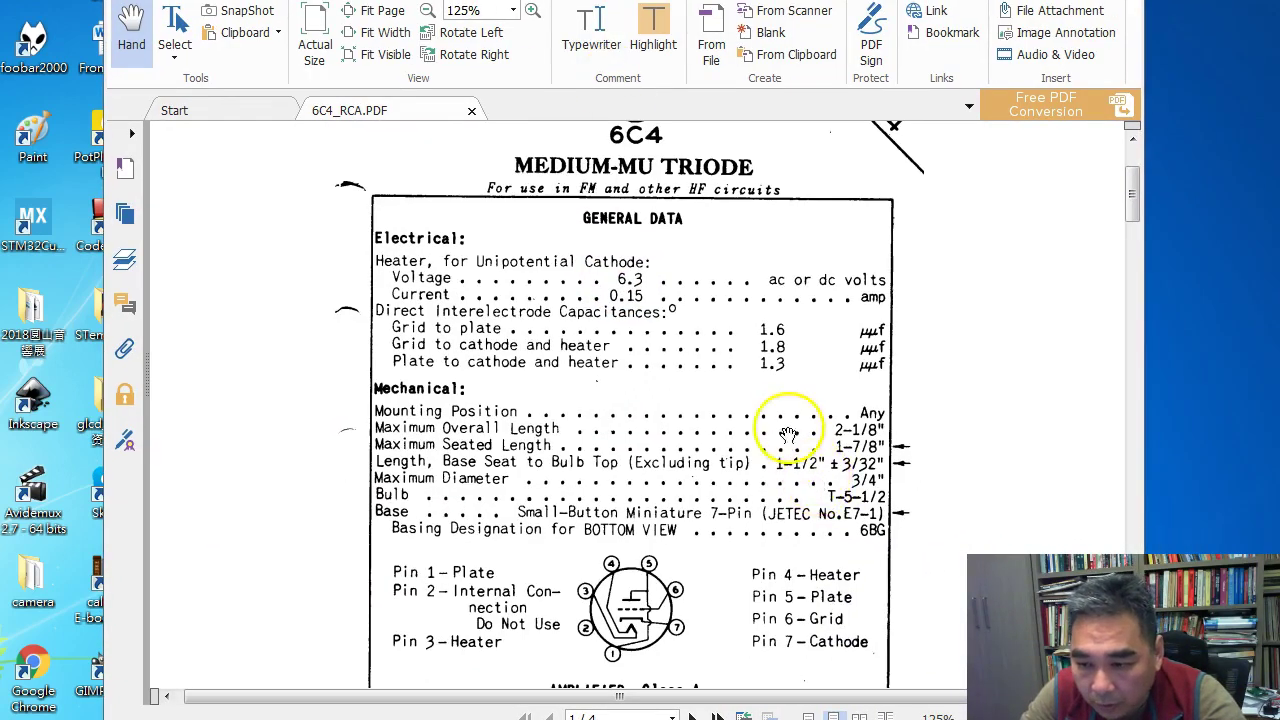
scroll(755, 360, "down", 1)
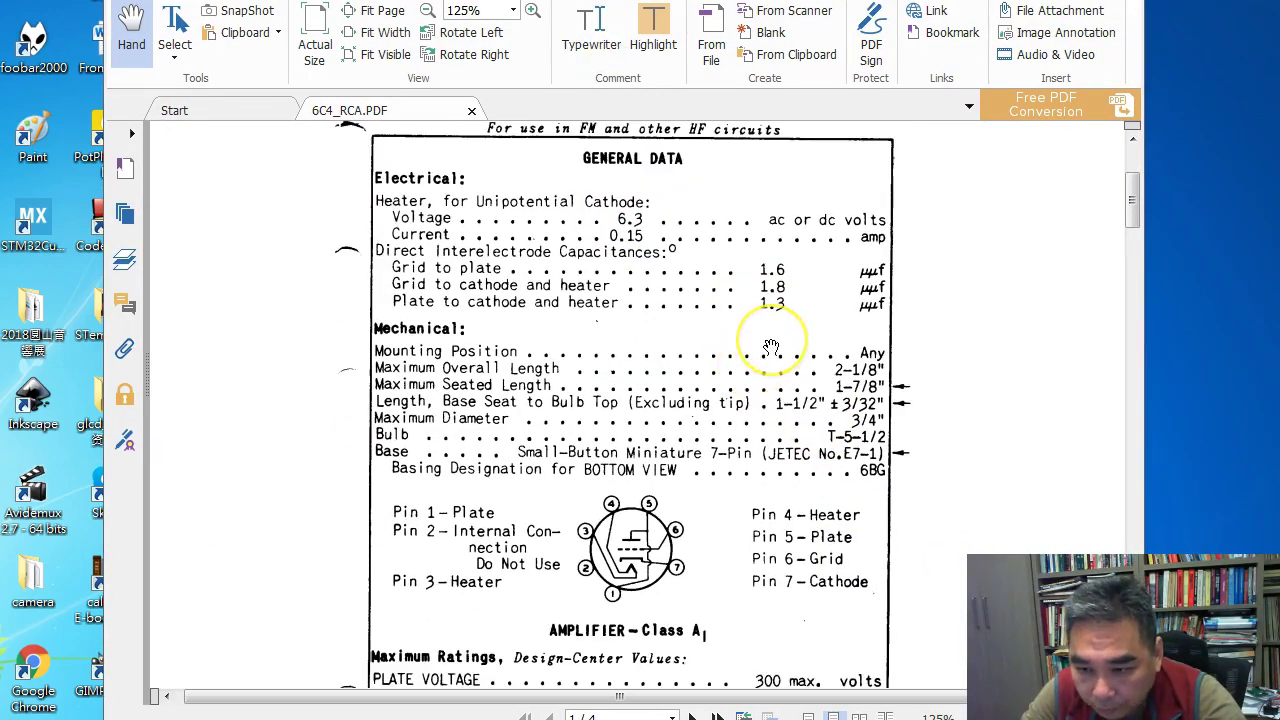
scroll(763, 440, "down", 1)
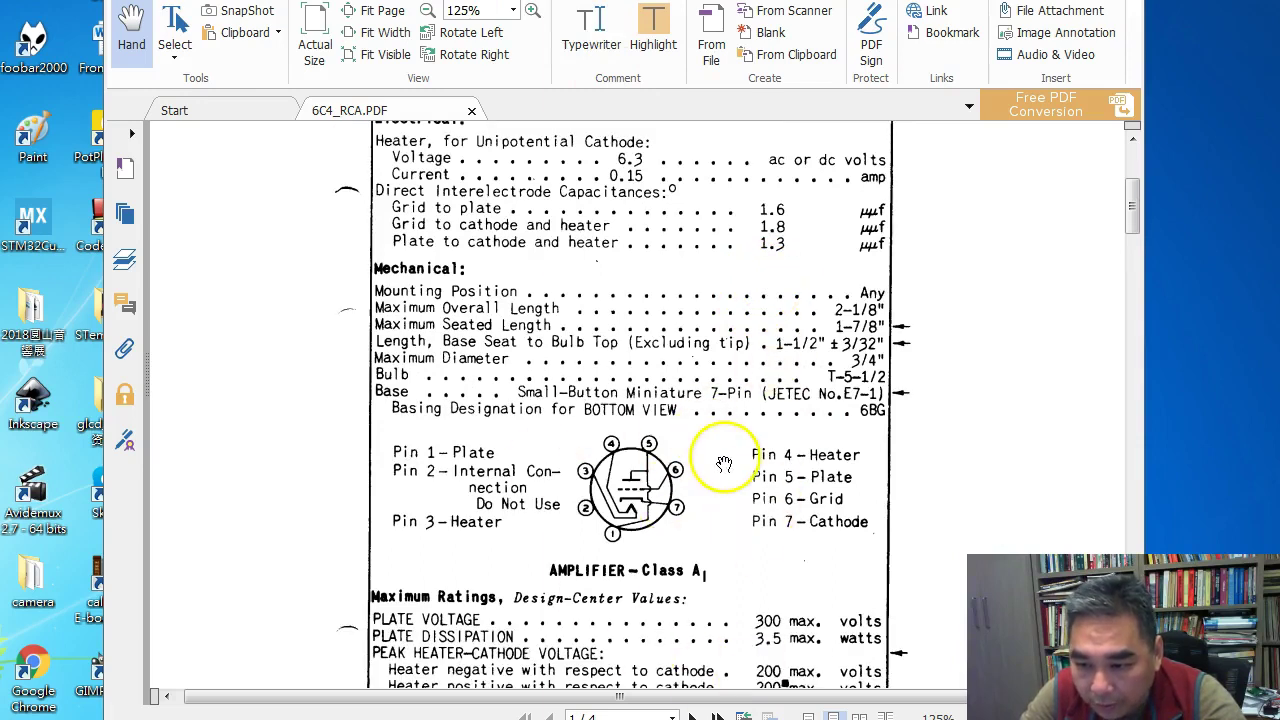
scroll(753, 420, "down", 2)
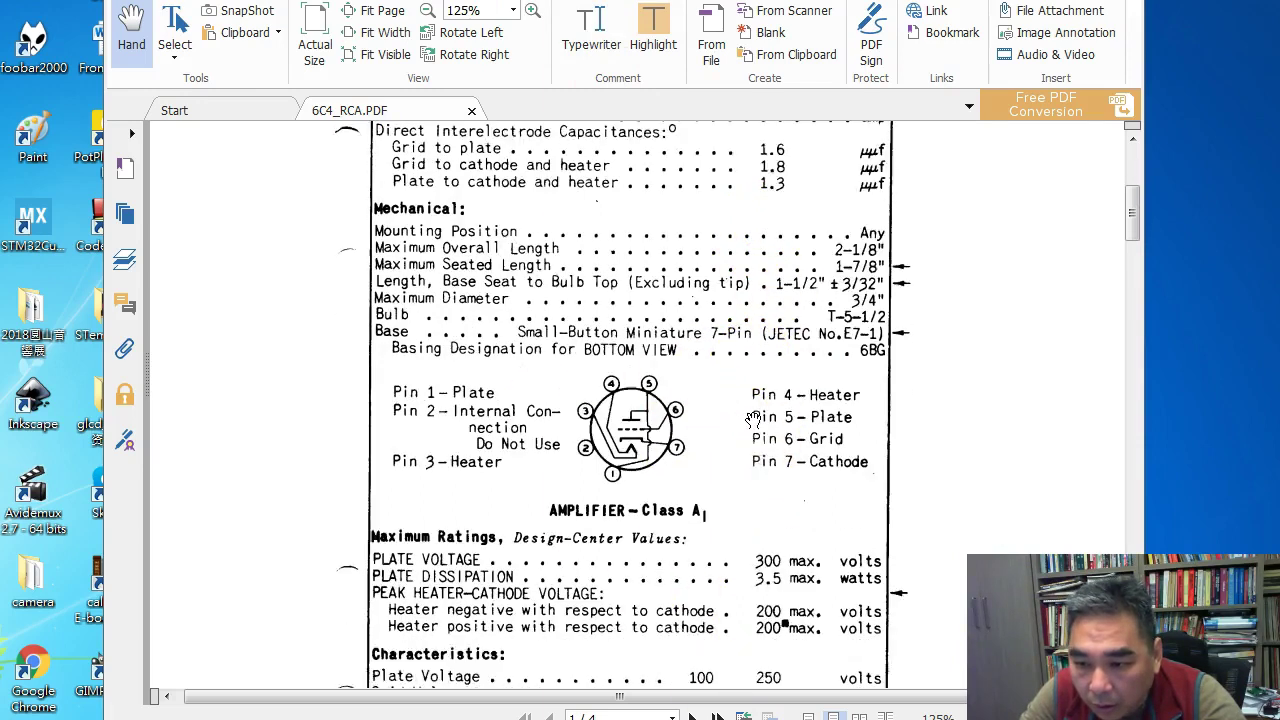
scroll(753, 420, "up", 5)
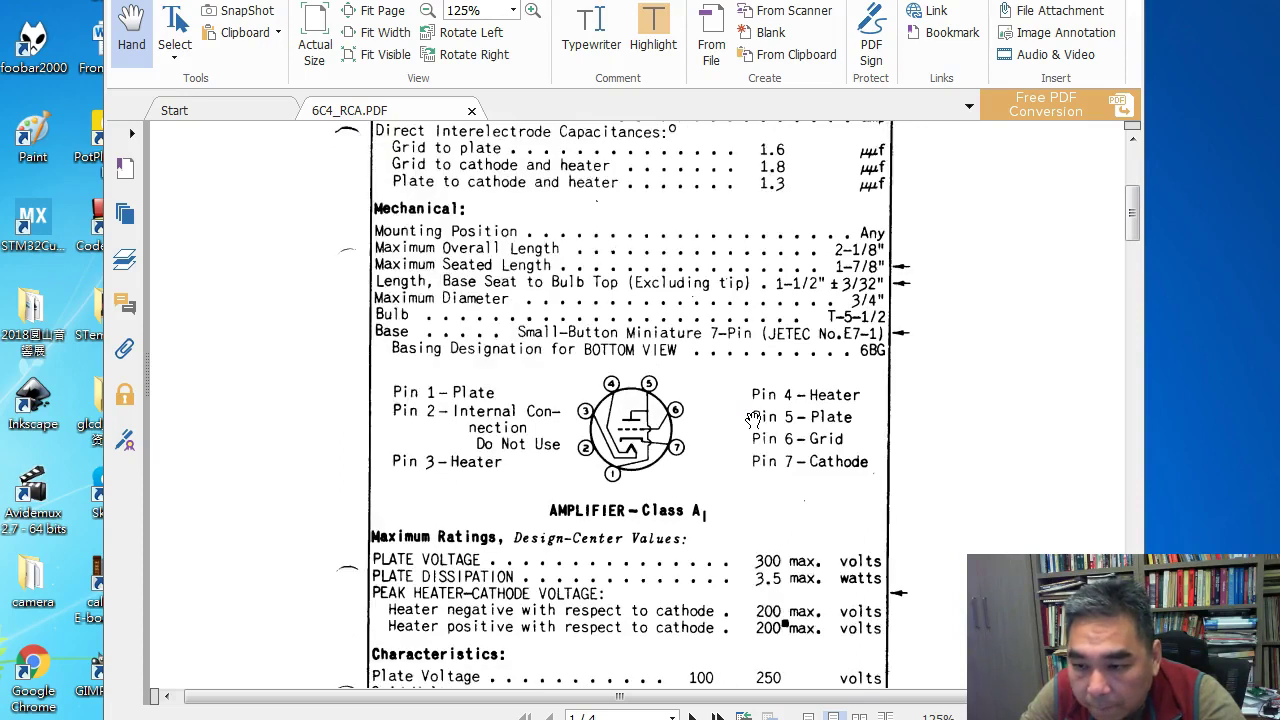
Put the RCA datasheet away, return to the etracer utility and show the 6C4's full scan settings
scroll(741, 407, "down", 1)
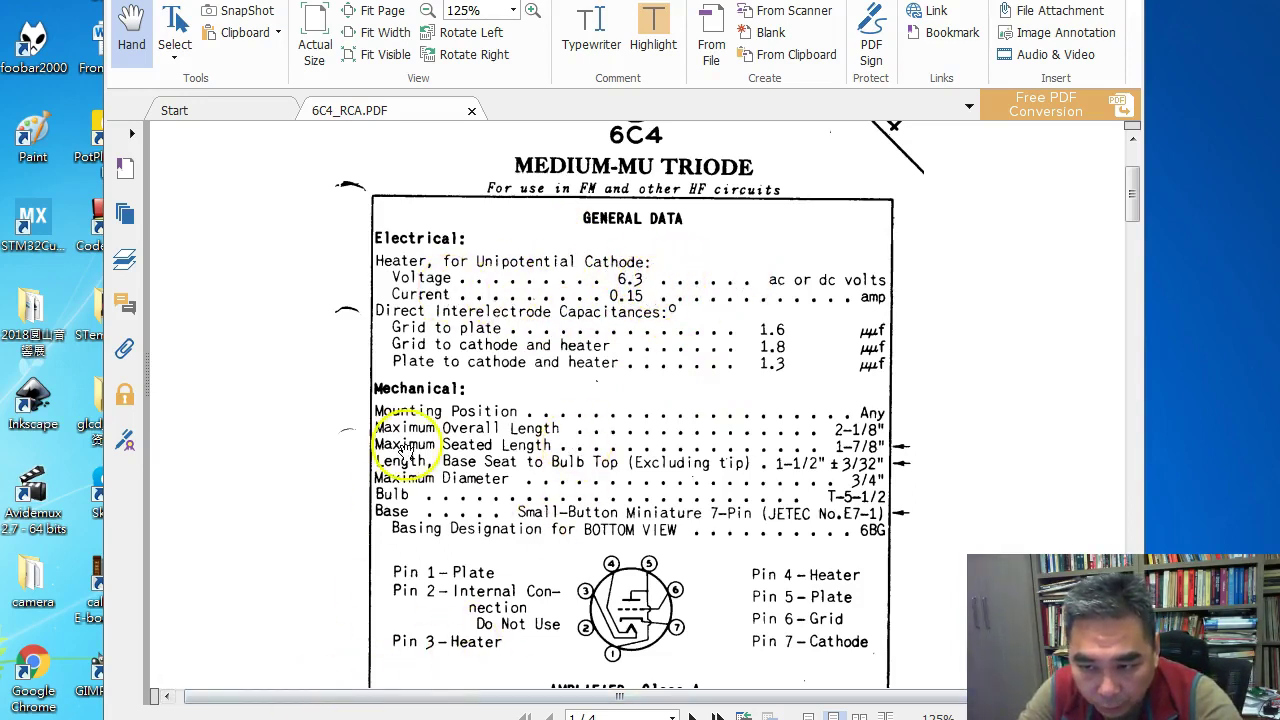
key("super+d")
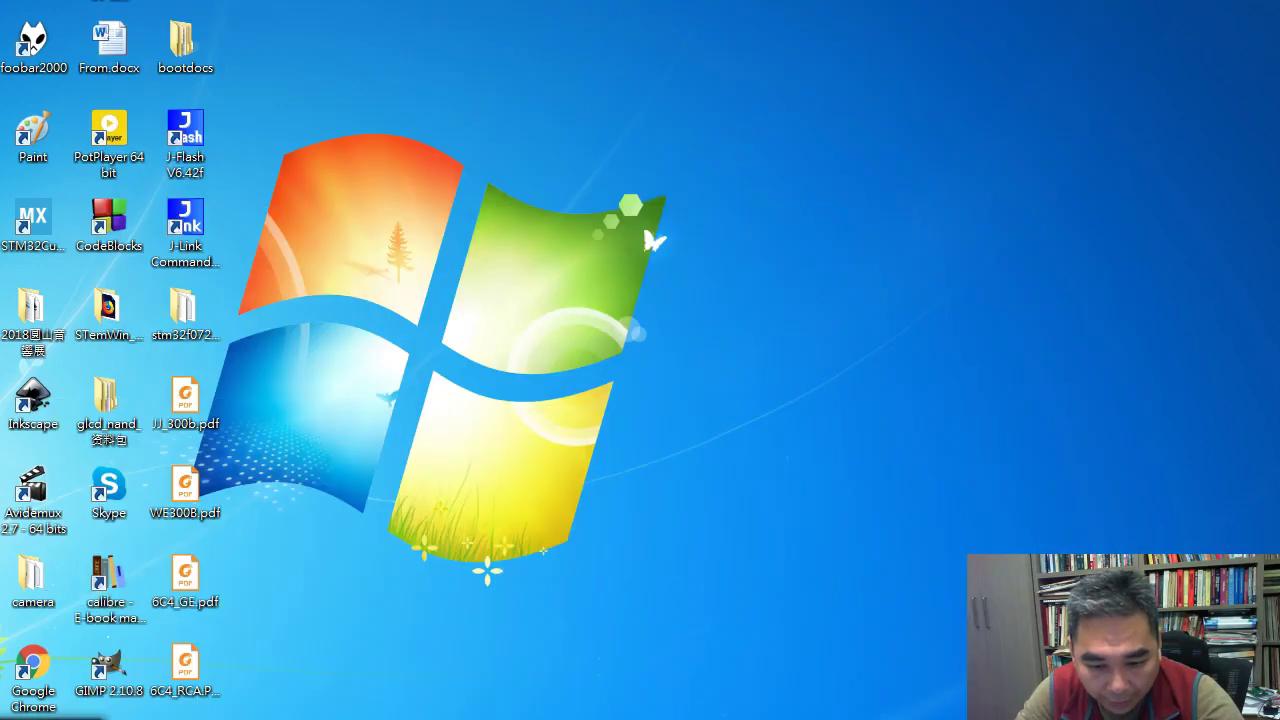
key("super+d")
key("alt+Tab")
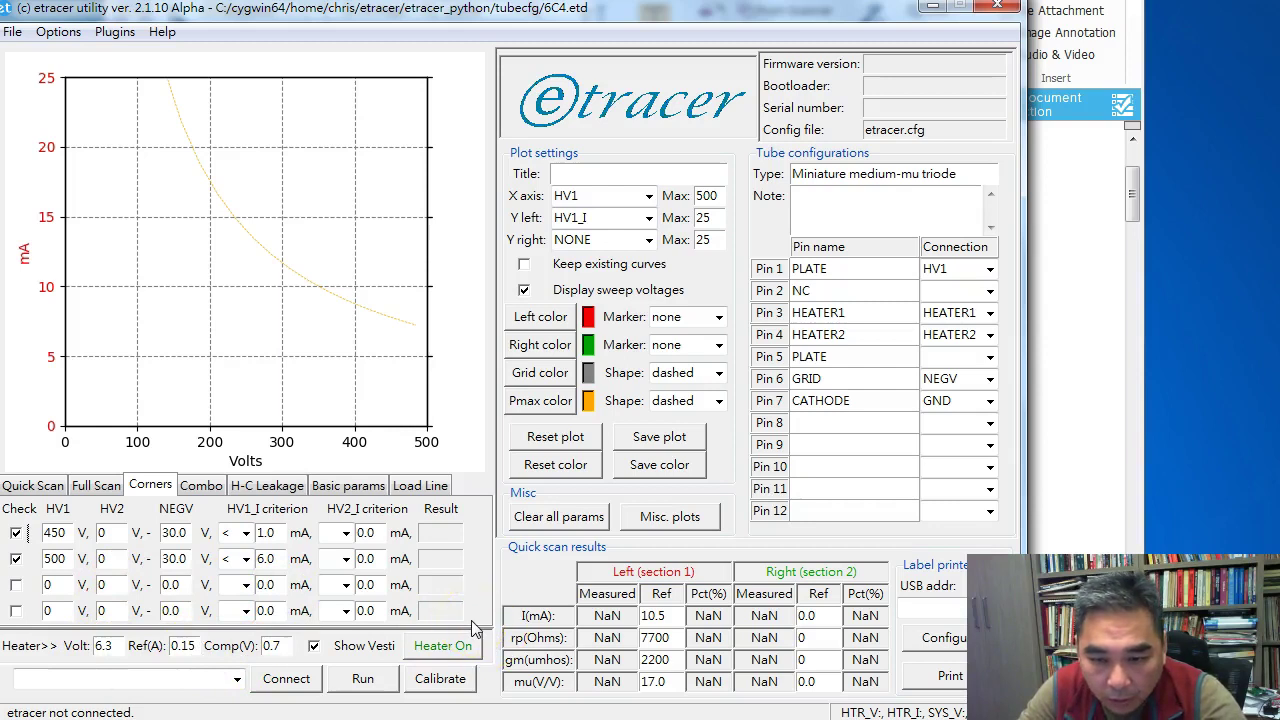
left_click(95, 485)
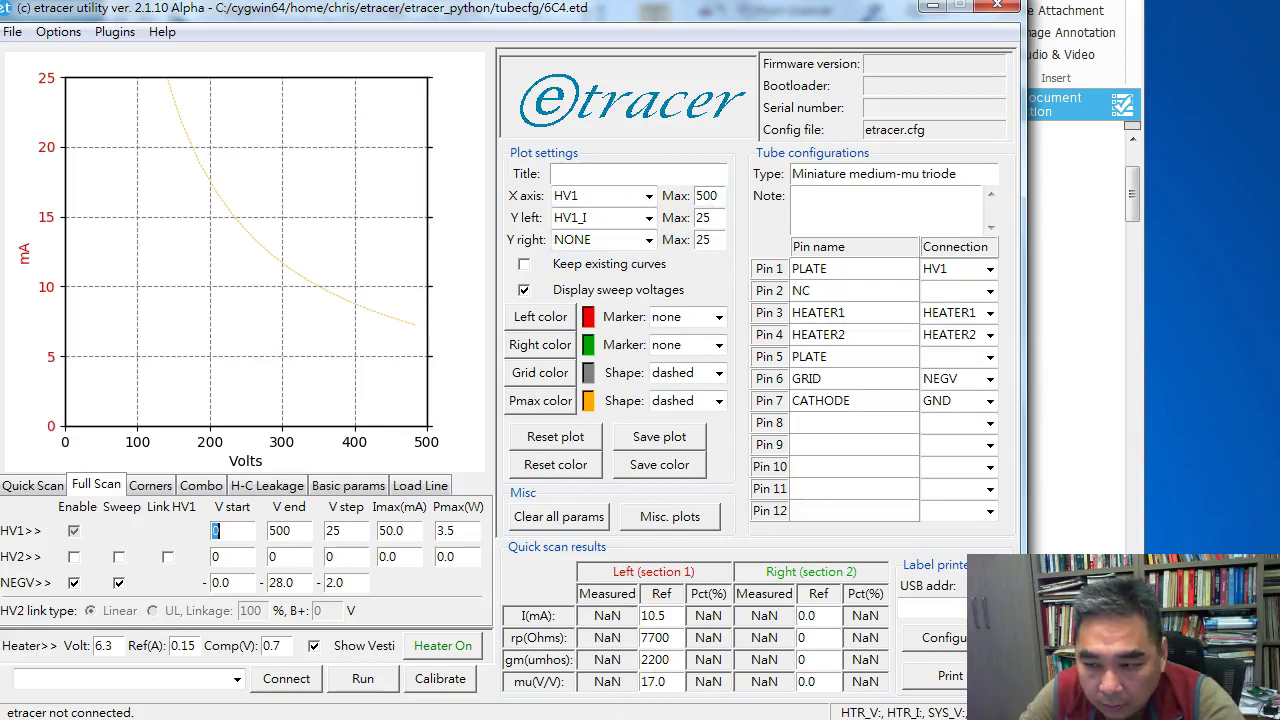
Switch to the 6C4_RCA.PDF datasheet, find the plate characteristics chart on page 4 and rotate the view right to read it upright
left_click(1063, 443)
scroll(814, 406, "down", 15)
scroll(814, 400, "down", 15)
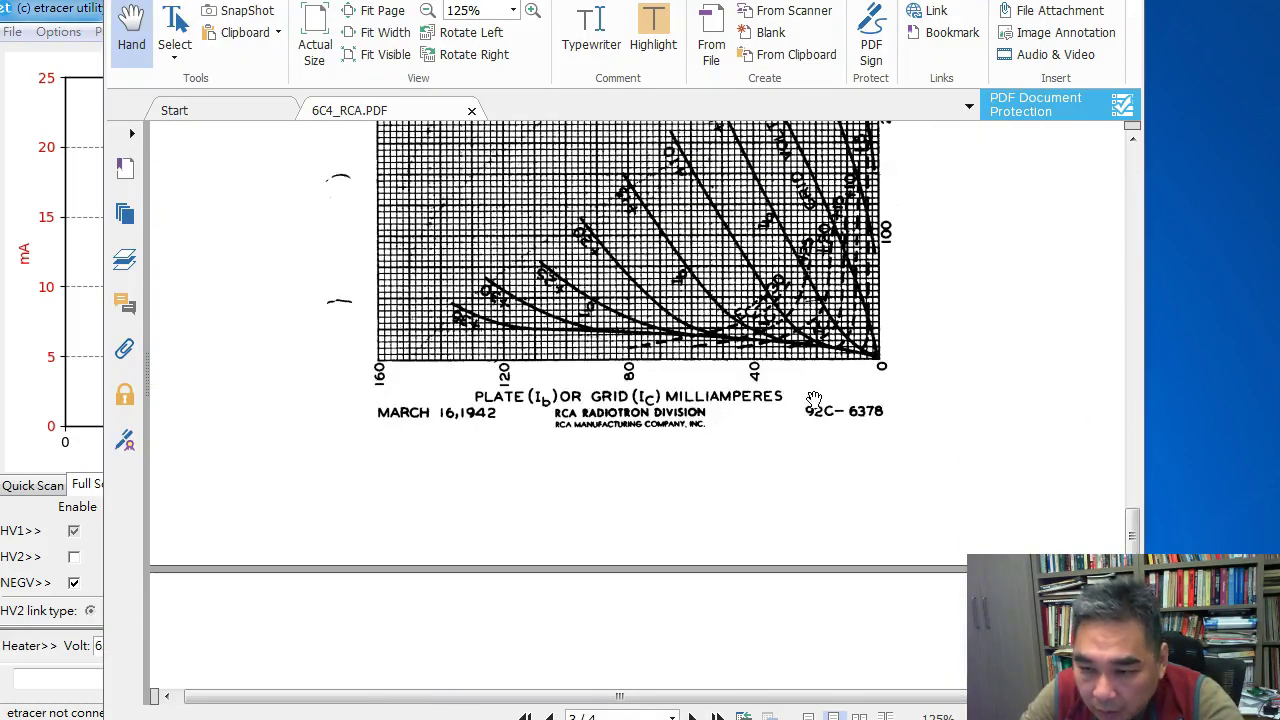
scroll(814, 400, "down", 15)
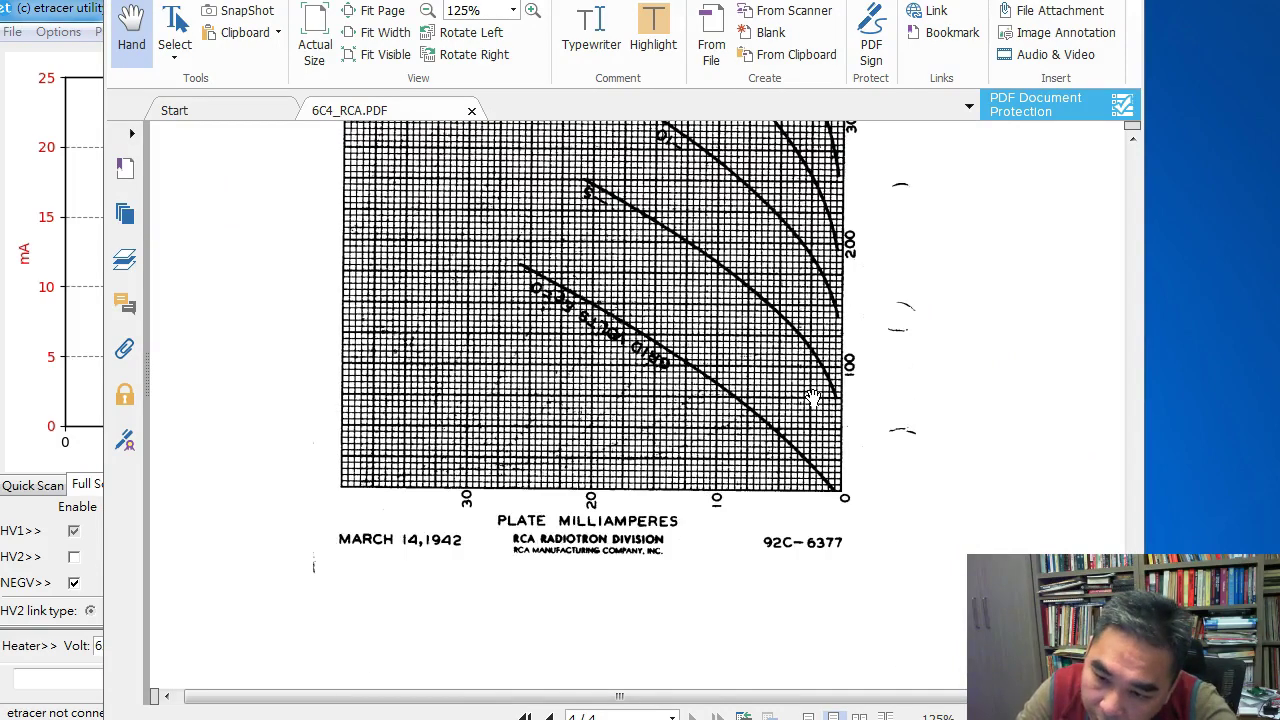
scroll(812, 398, "up", 3)
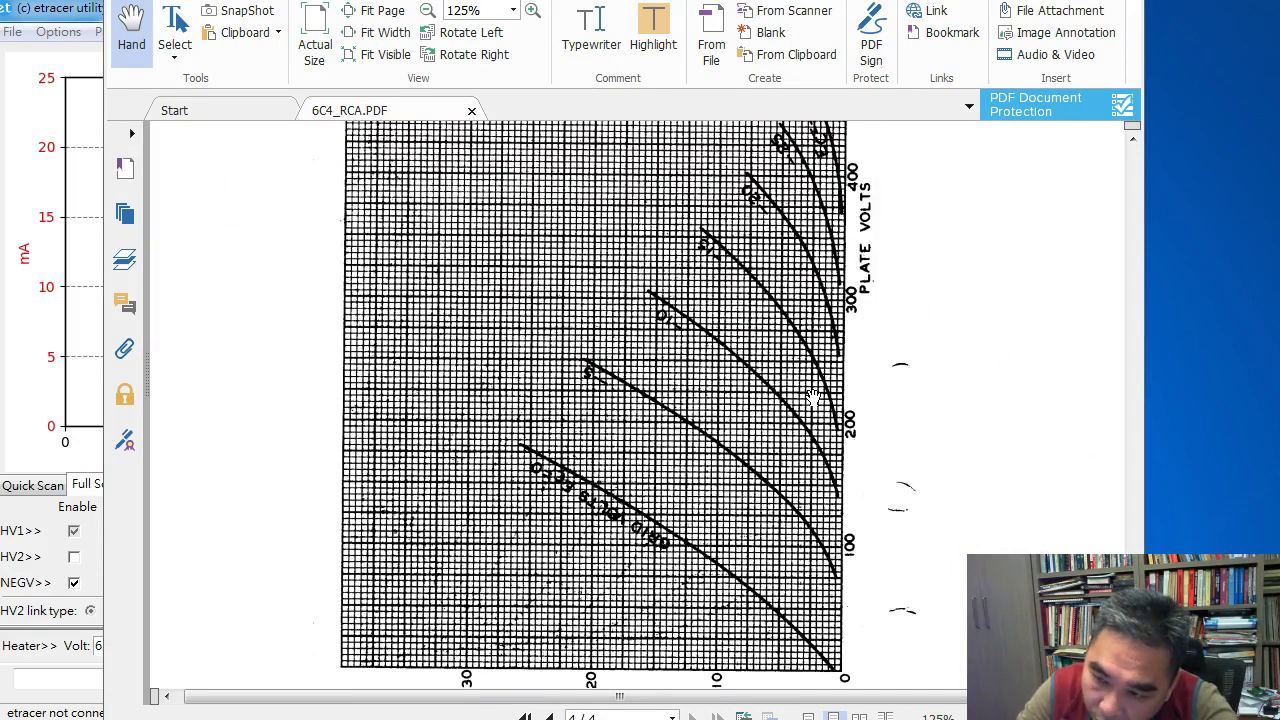
right_click(589, 282)
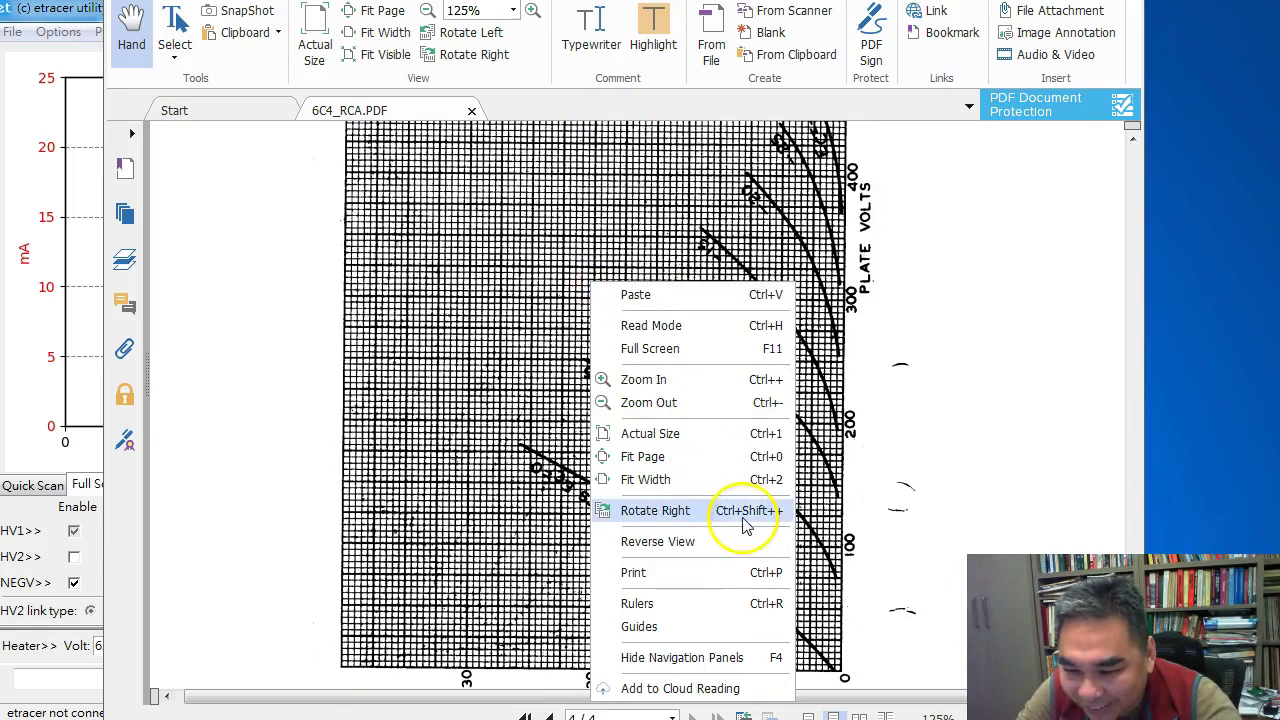
left_click(655, 510)
scroll(694, 506, "down", 3)
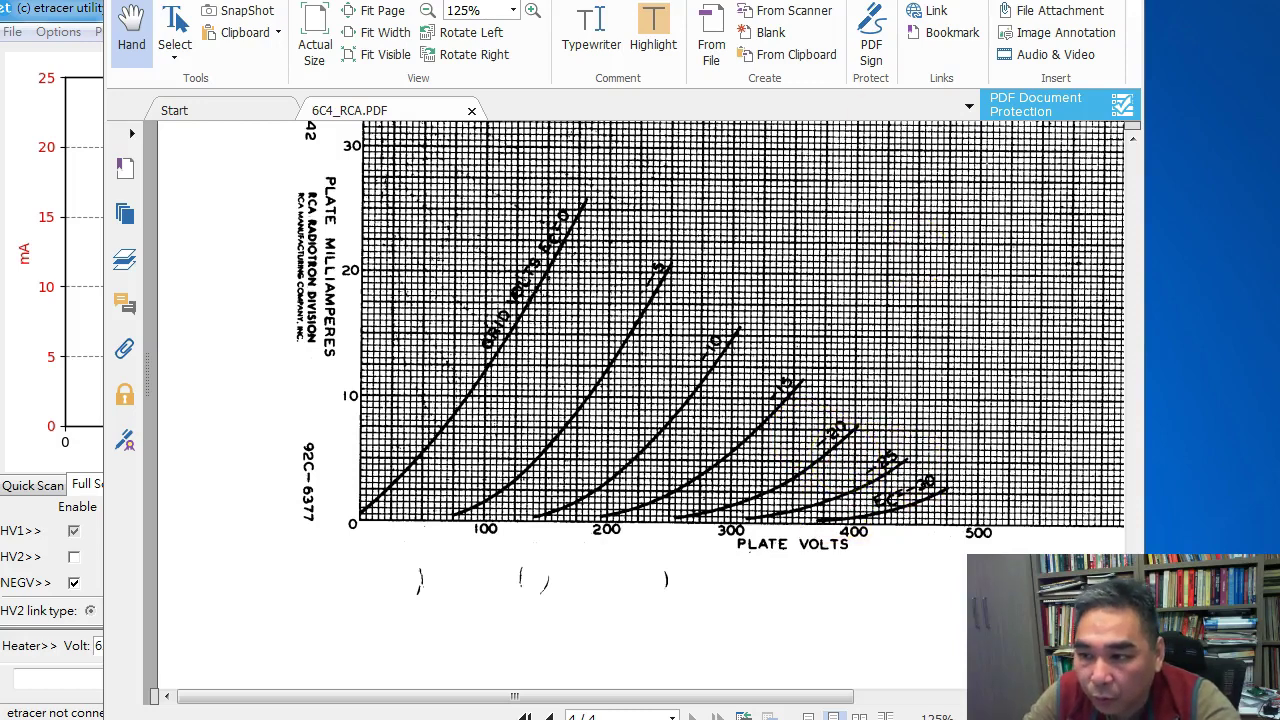
Clear the RCA datasheet and etracer windows away, then open 6C4_GE.pdf from the desktop at its average plate characteristics chart
key("alt+F4")
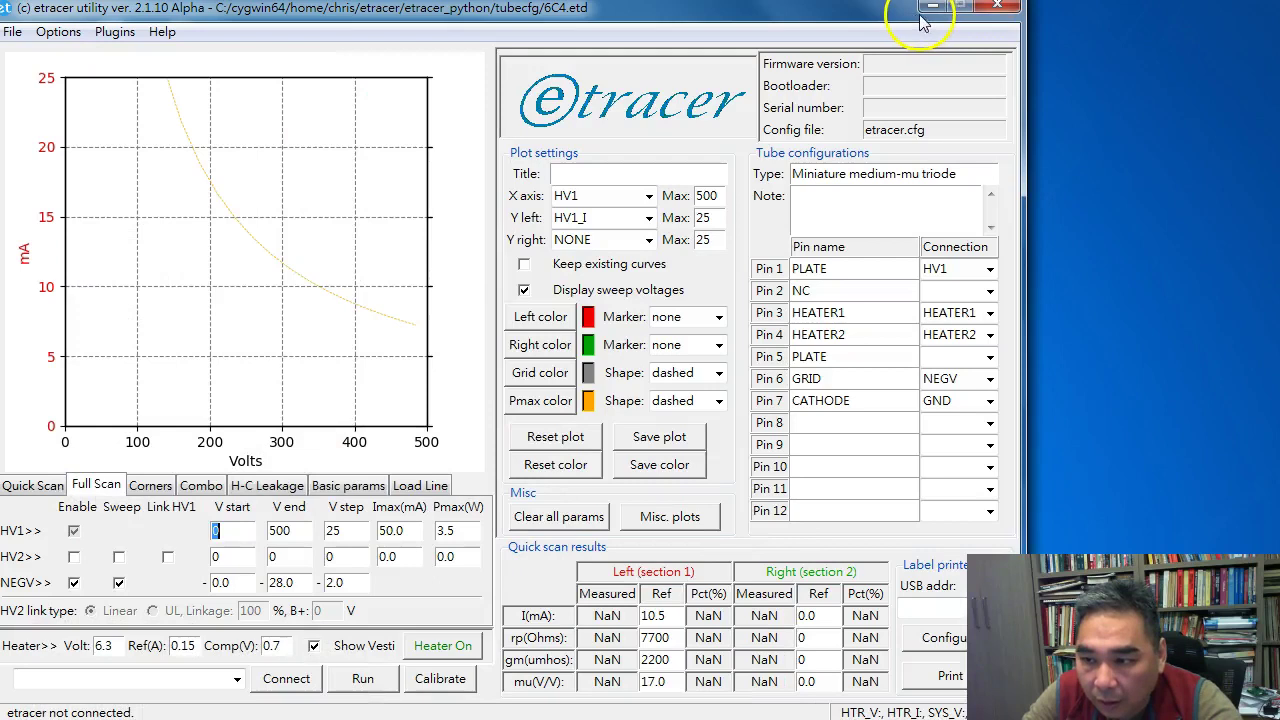
left_click(926, 10)
double_click(188, 590)
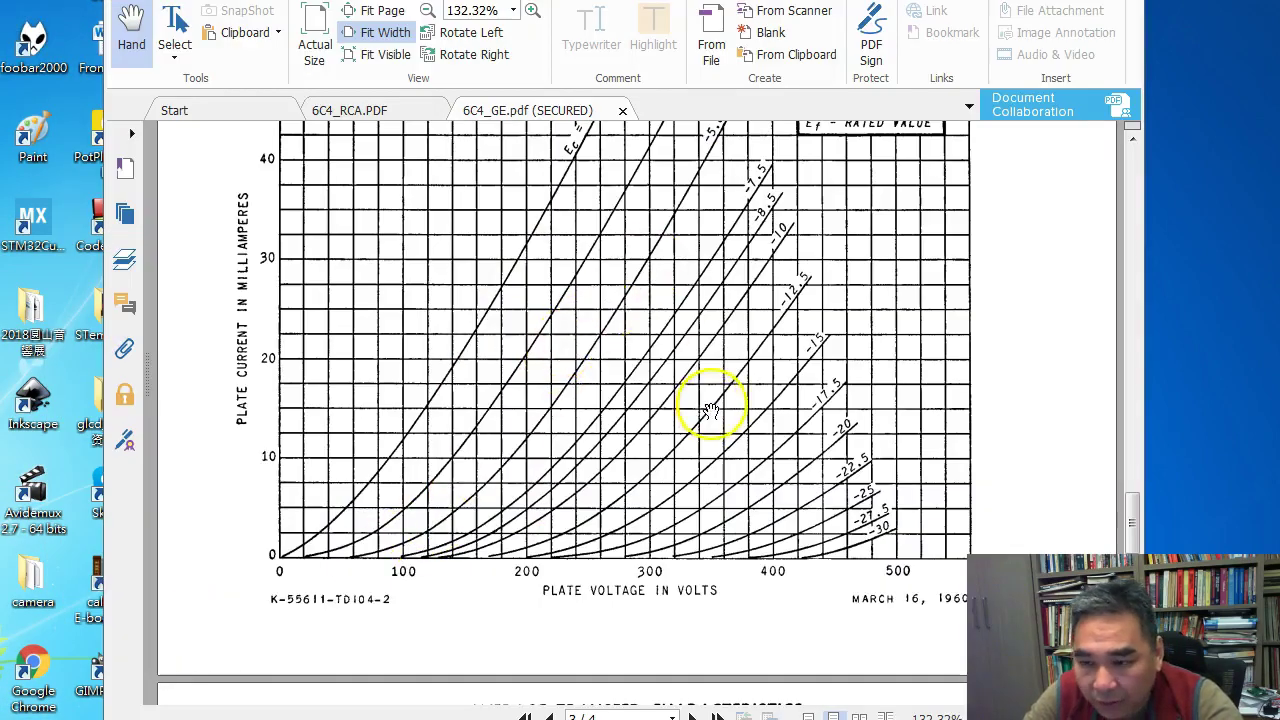
scroll(745, 366, "up", 1)
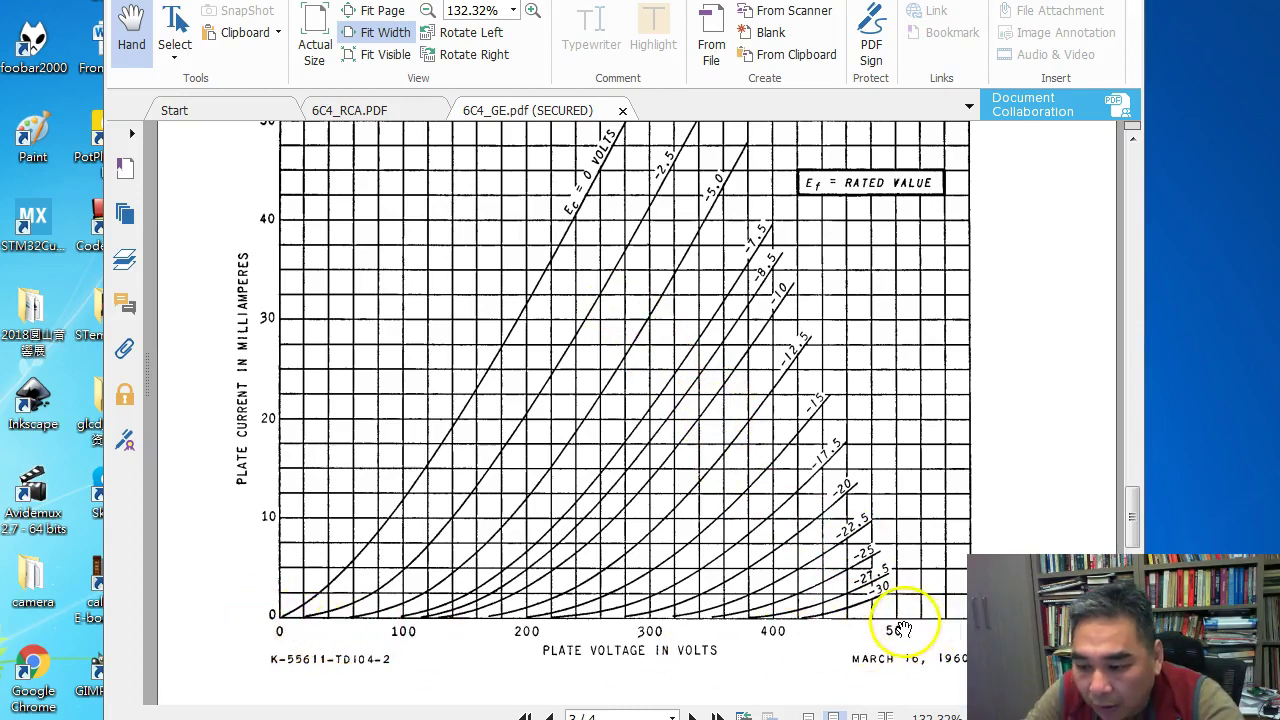
Examine the class A amplifier maximum ratings on page 1 of the GE datasheet
scroll(900, 630, "up", 15)
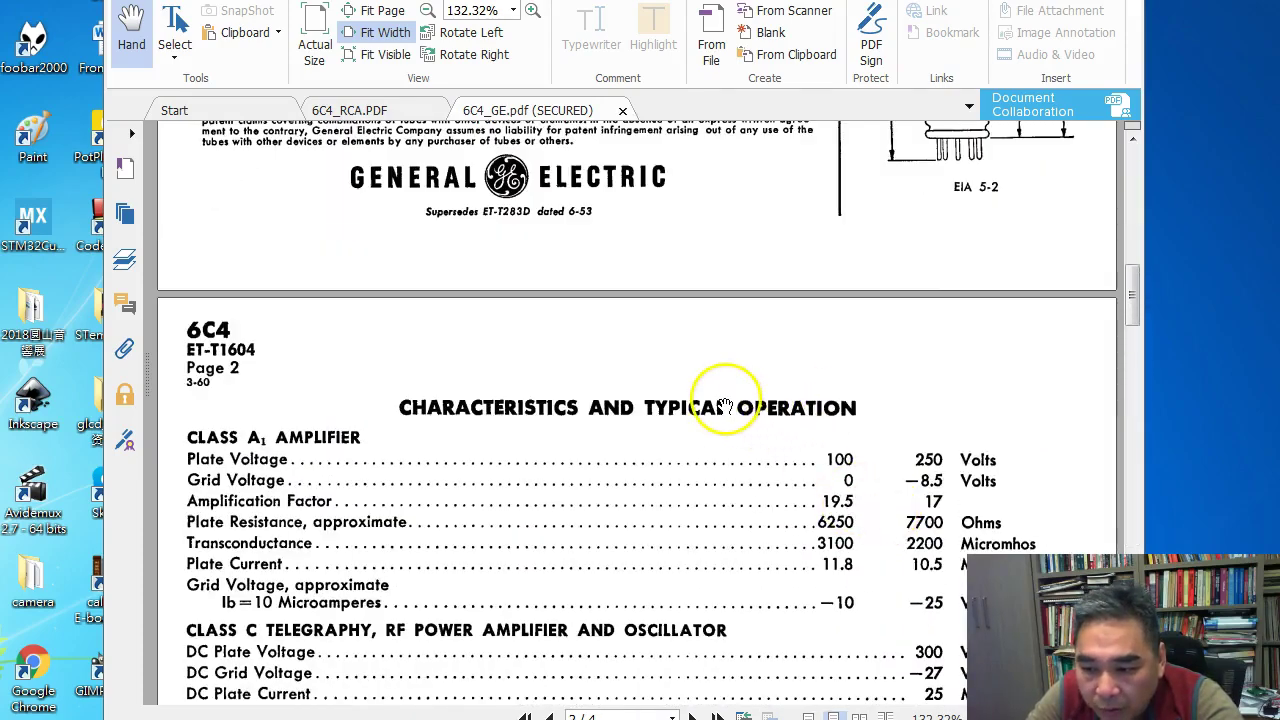
scroll(729, 409, "up", 5)
scroll(725, 405, "up", 3)
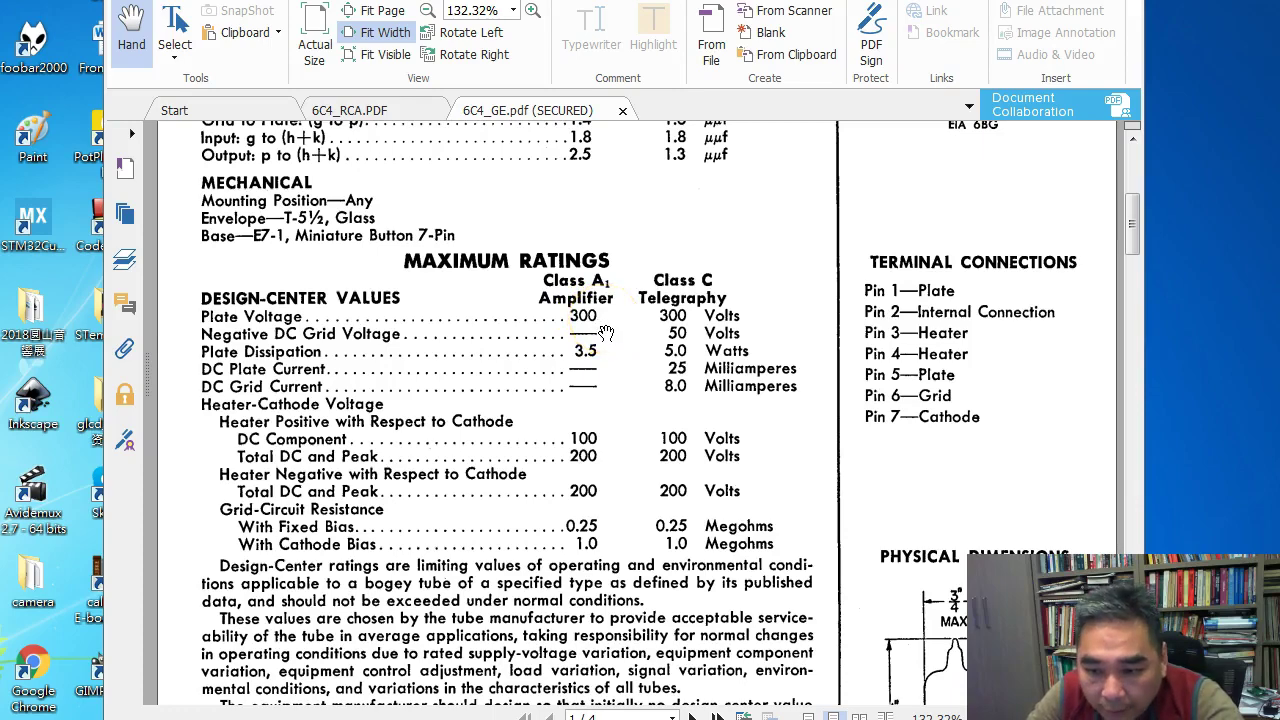
Examine the average plate characteristics curves on page 3 of the GE datasheet, including their plate voltage range and grid voltages
scroll(629, 343, "down", 20)
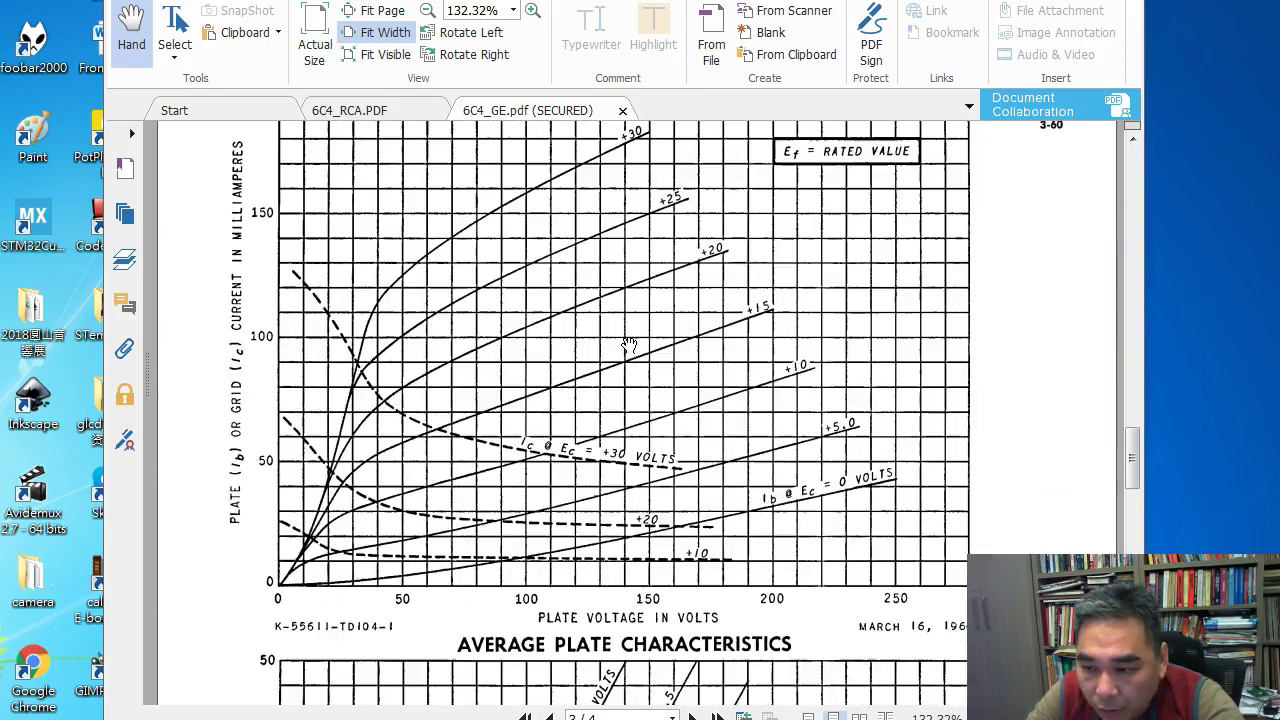
scroll(629, 343, "down", 10)
scroll(657, 357, "down", 8)
scroll(657, 357, "up", 3)
scroll(657, 357, "up", 9)
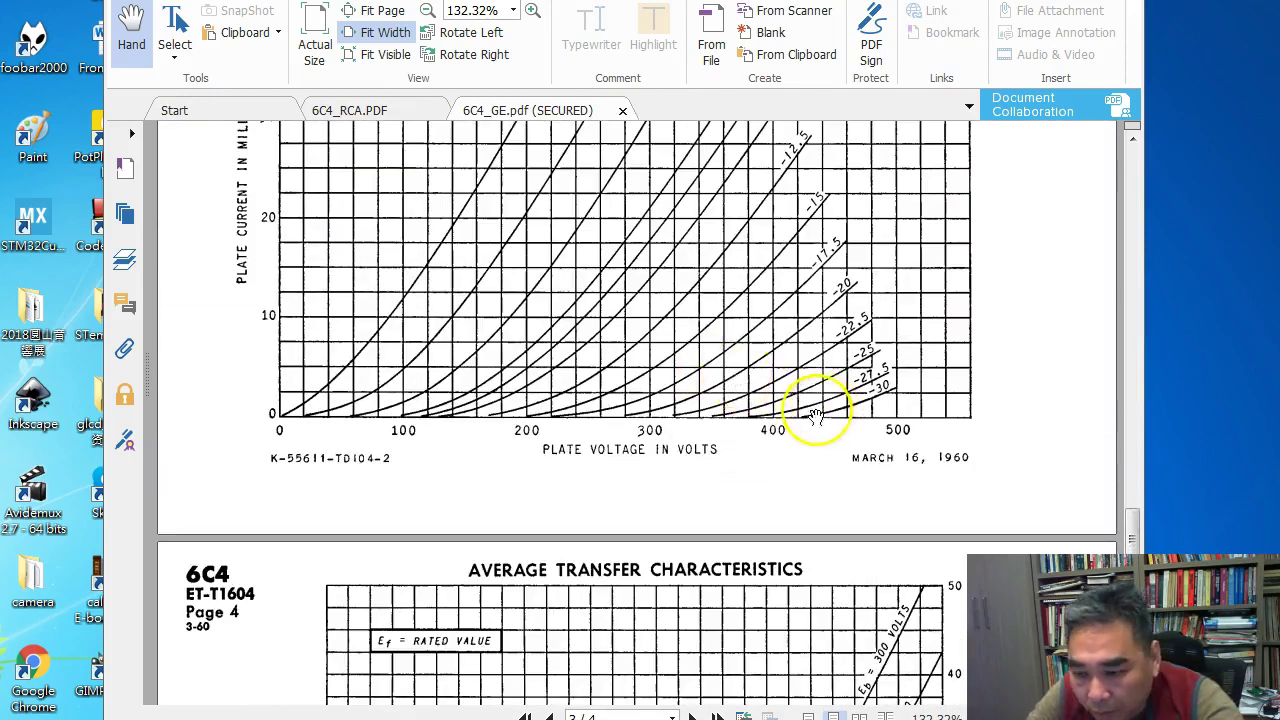
scroll(887, 405, "up", 3)
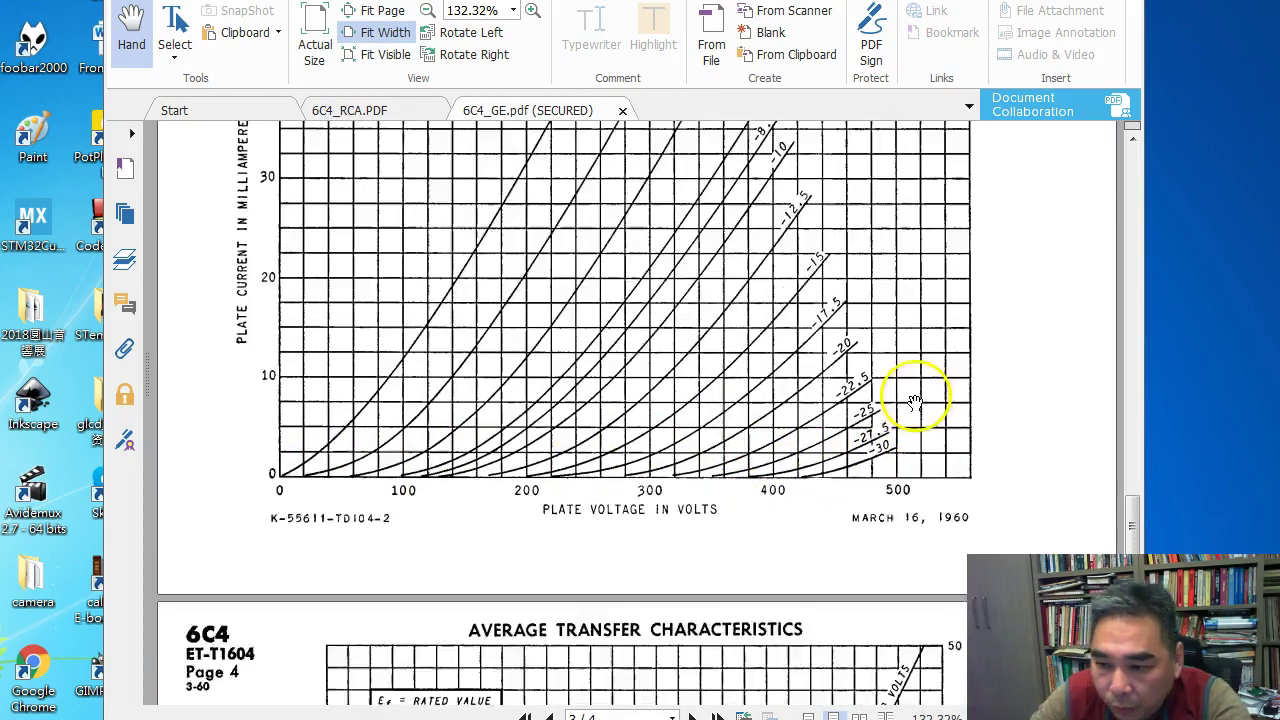
scroll(855, 405, "up", 1)
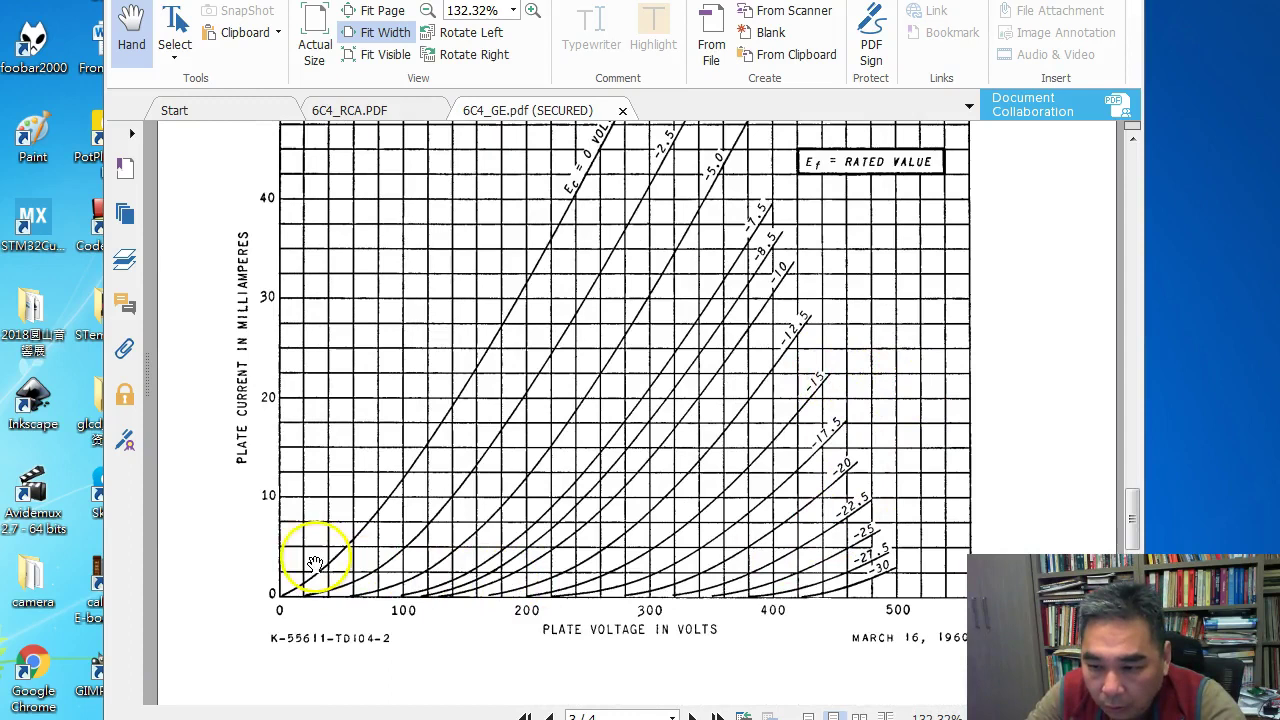
scroll(386, 307, "up", 1)
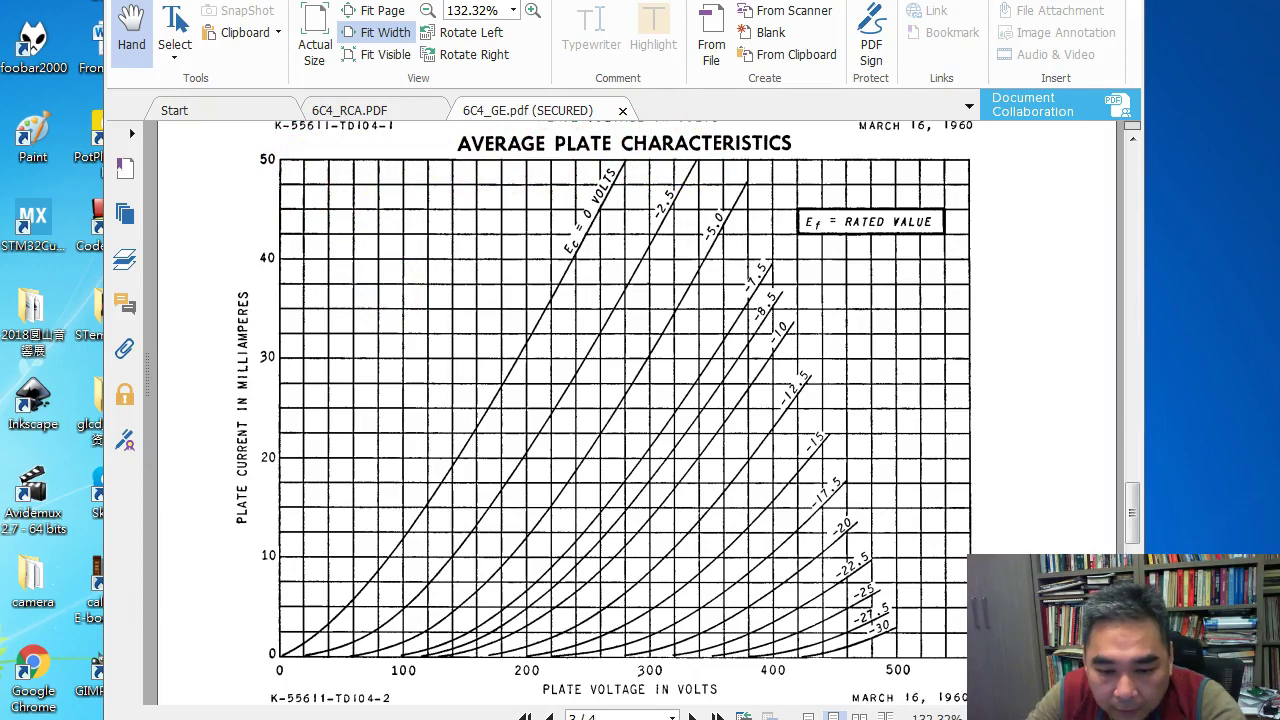
Switch to the etracer utility and compare the full scan HV1 sweep settings with the GE datasheet's plate curves
key("alt+Tab")
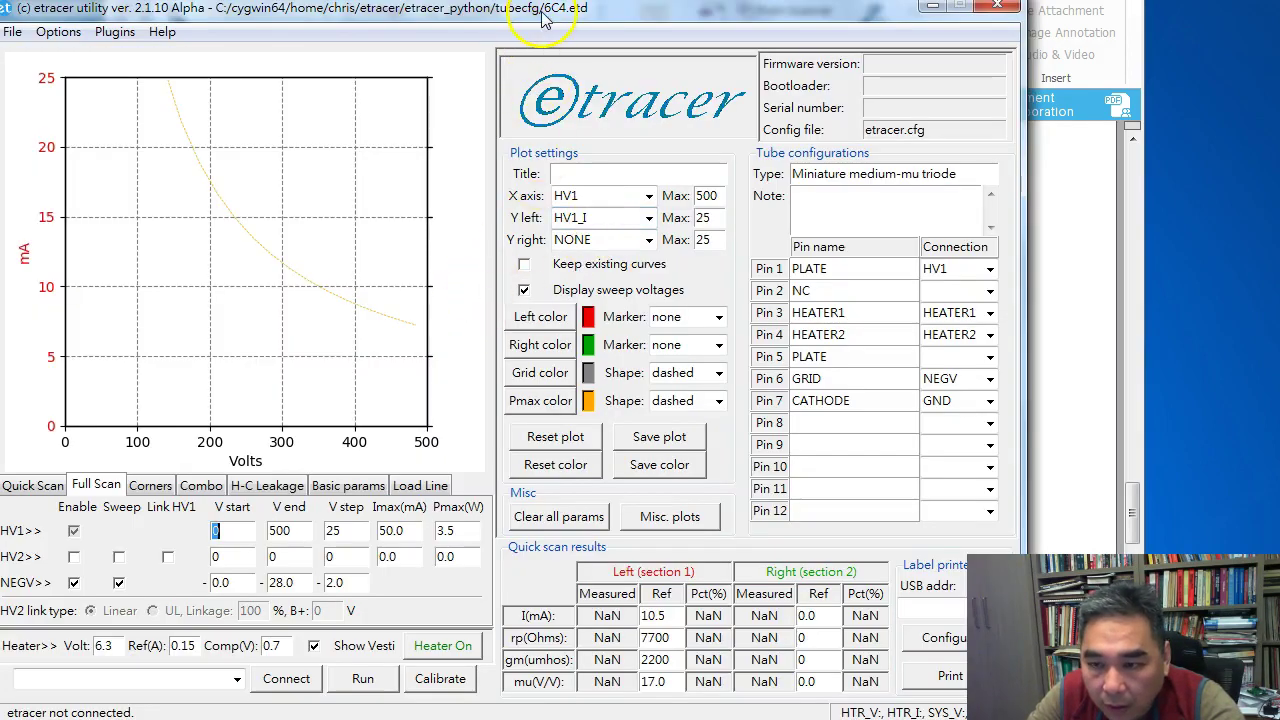
left_click_drag(548, 10, 552, 4)
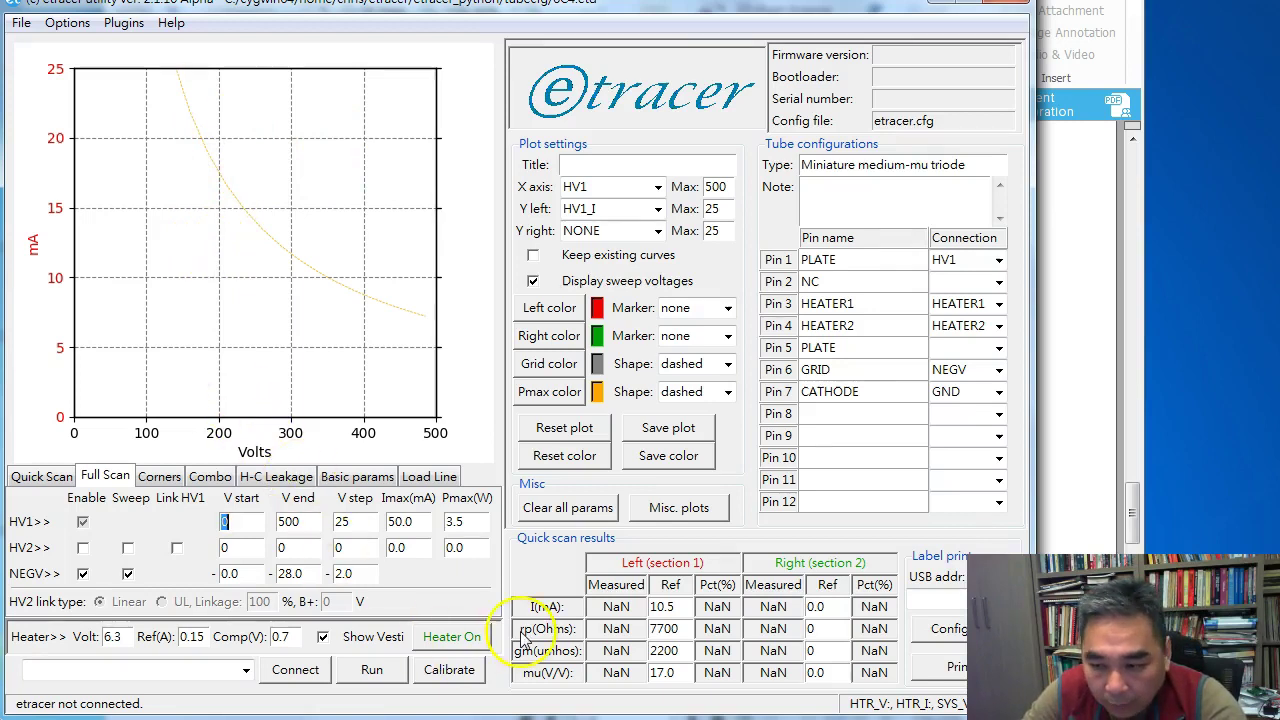
left_click(1121, 383)
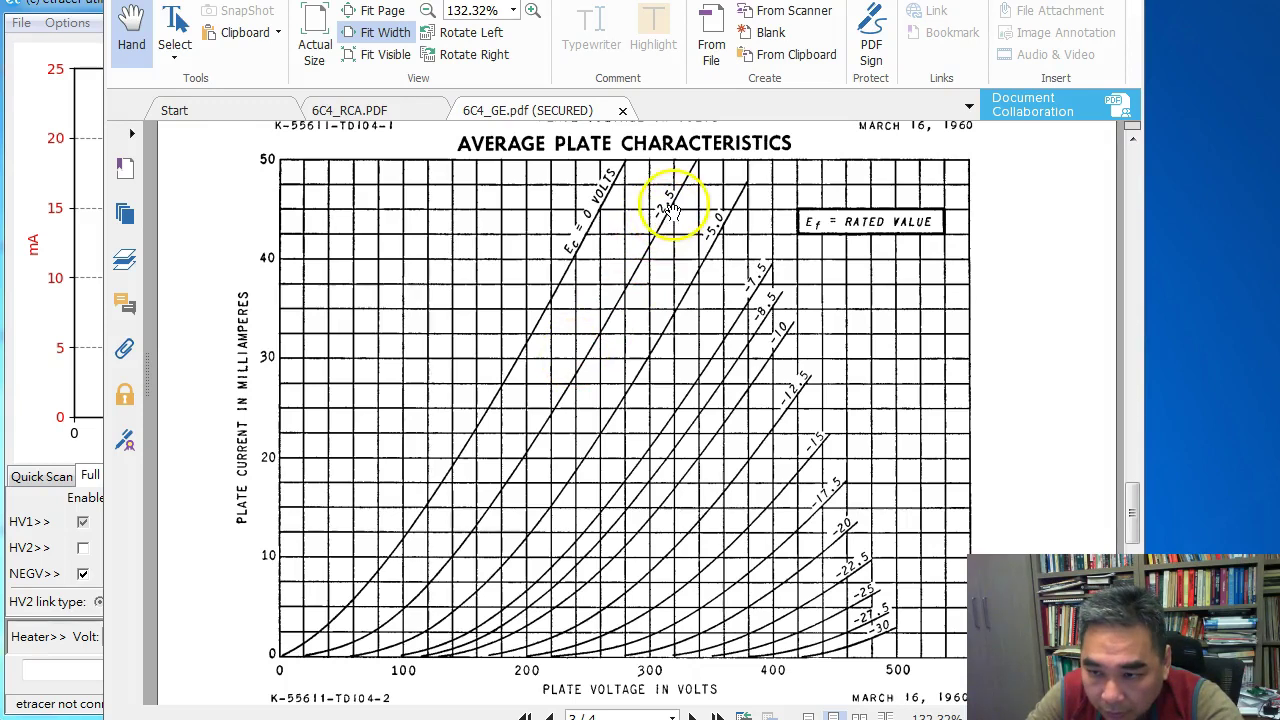
left_click(85, 12)
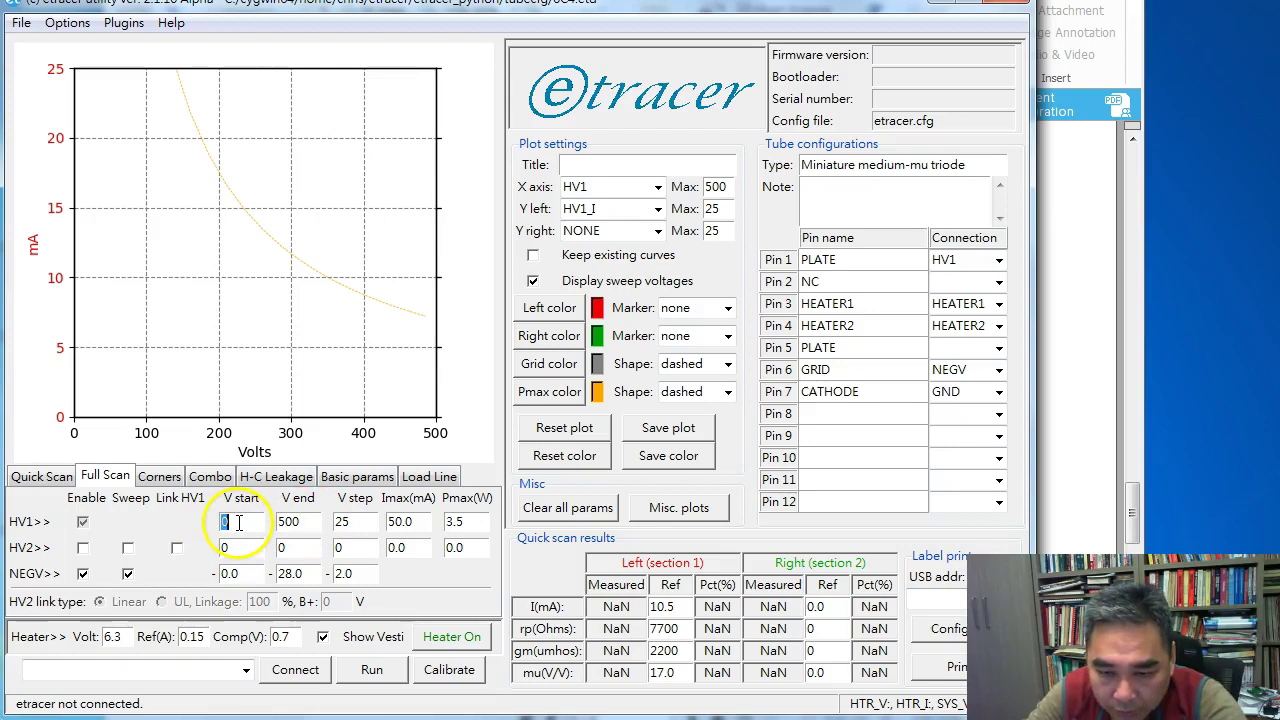
left_click(310, 528)
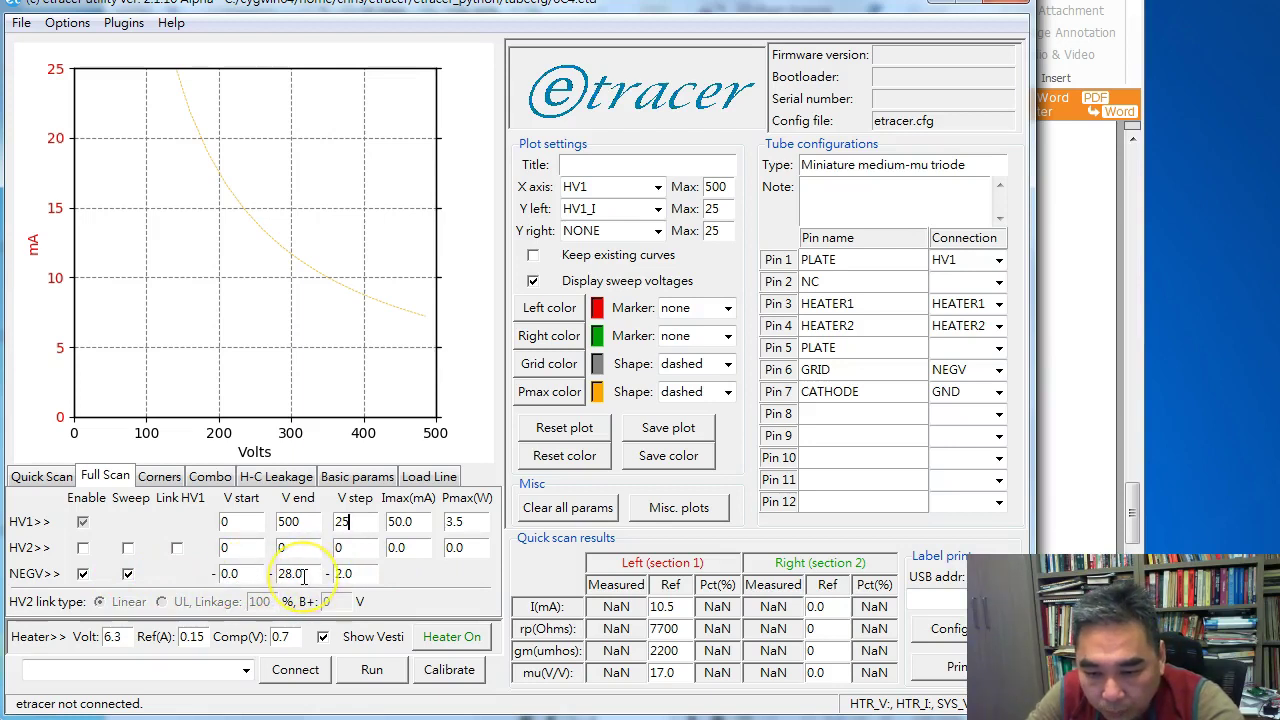
Check the NEGV sweep against the GE datasheet's grid voltage curves and show the quick scan settings in the etracer utility
left_click(1070, 358)
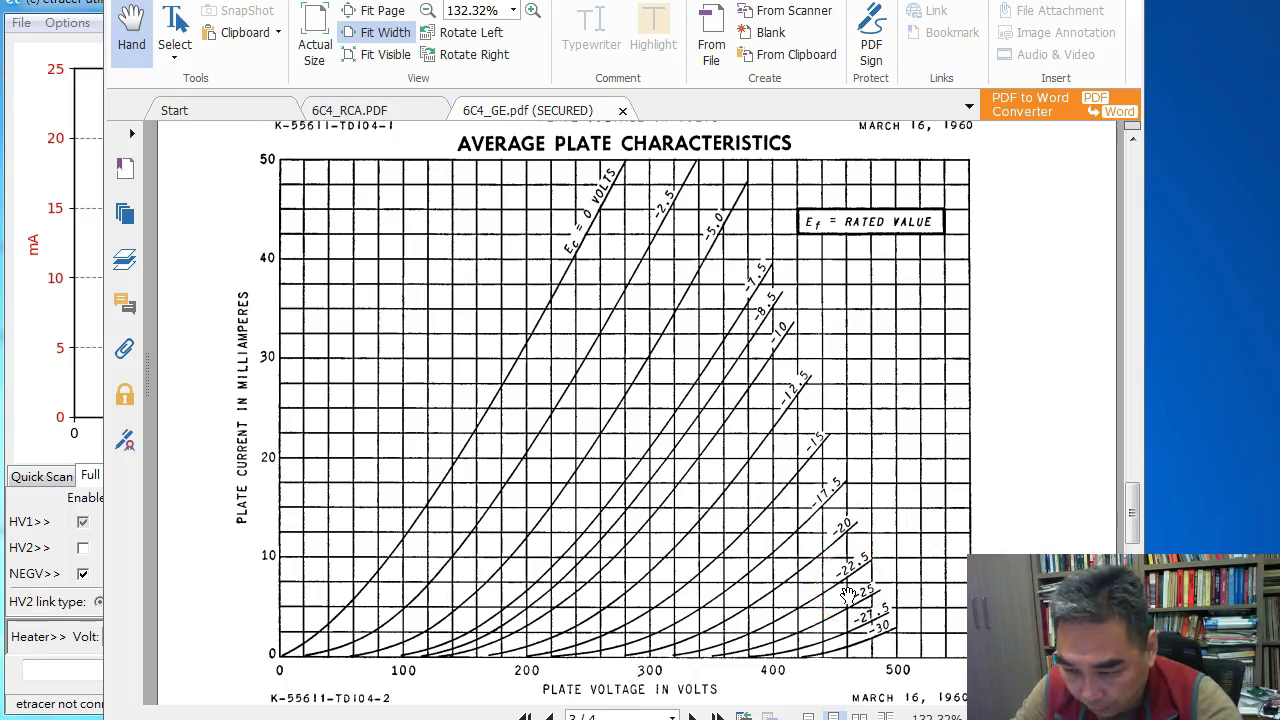
left_click(88, 35)
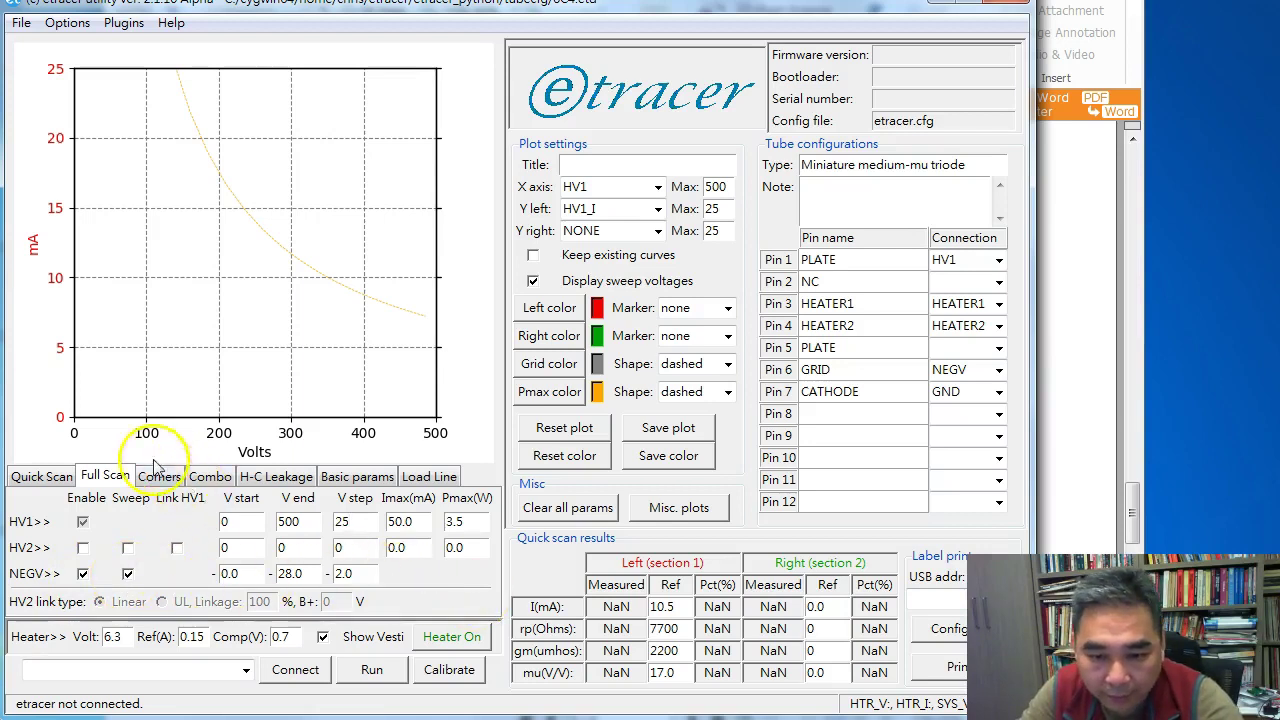
left_click(57, 476)
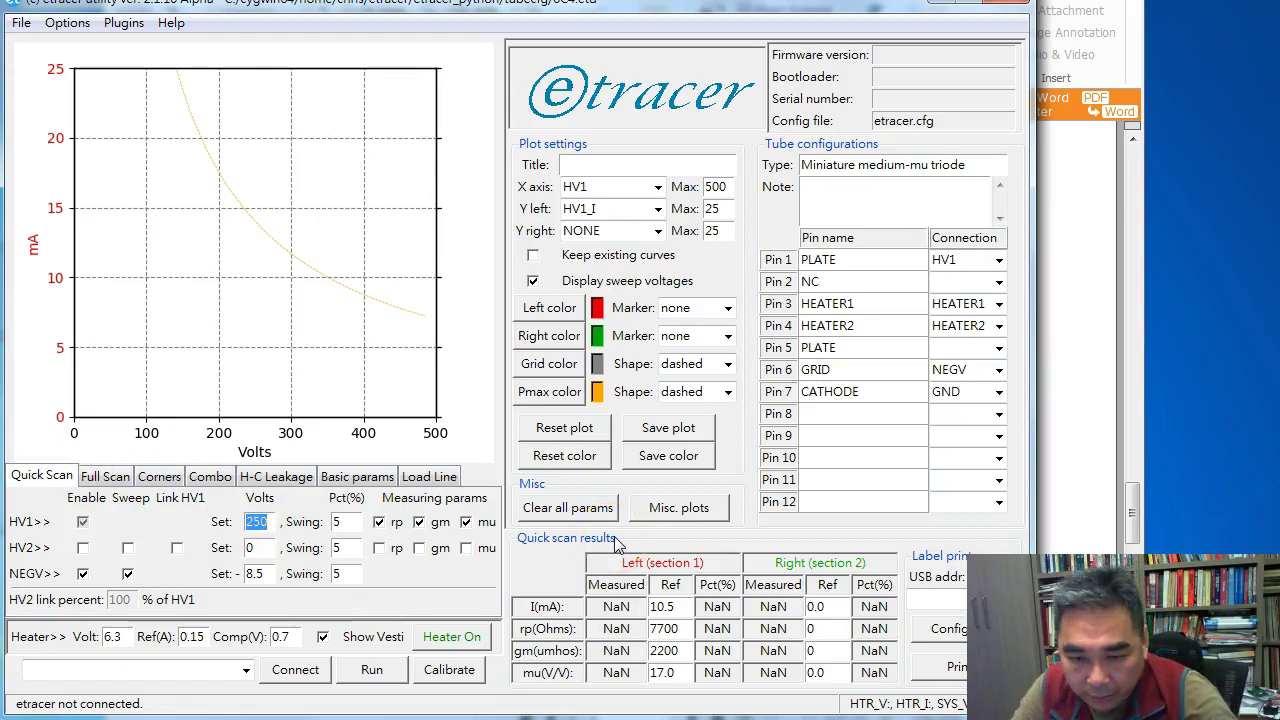